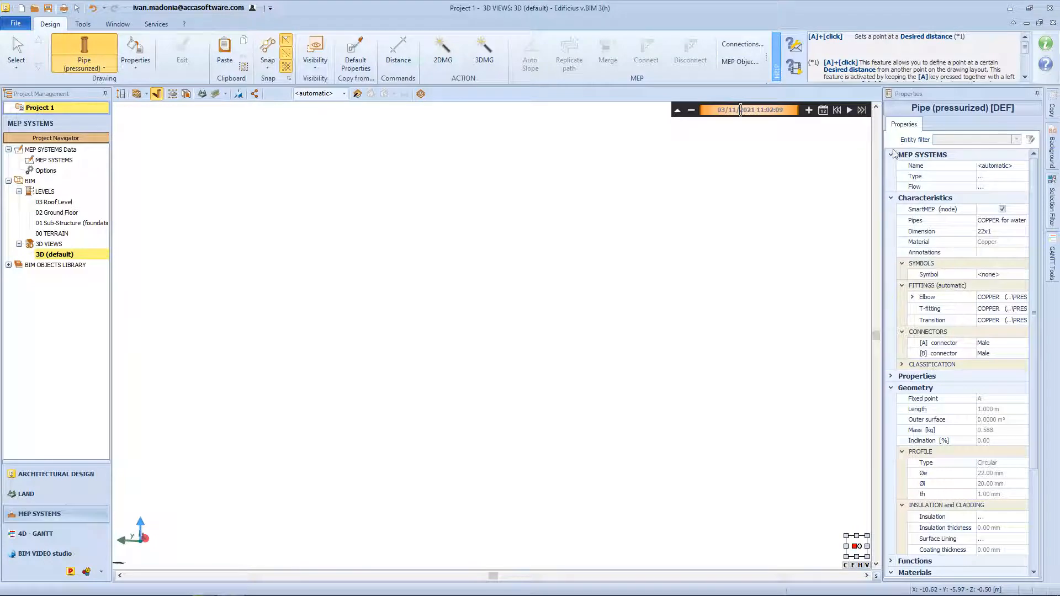
# Examine the automatic T-fitting setting for pressurized pipes and the properties of the T-fitting on the existing branched pipe
pyautogui.click(913, 310)
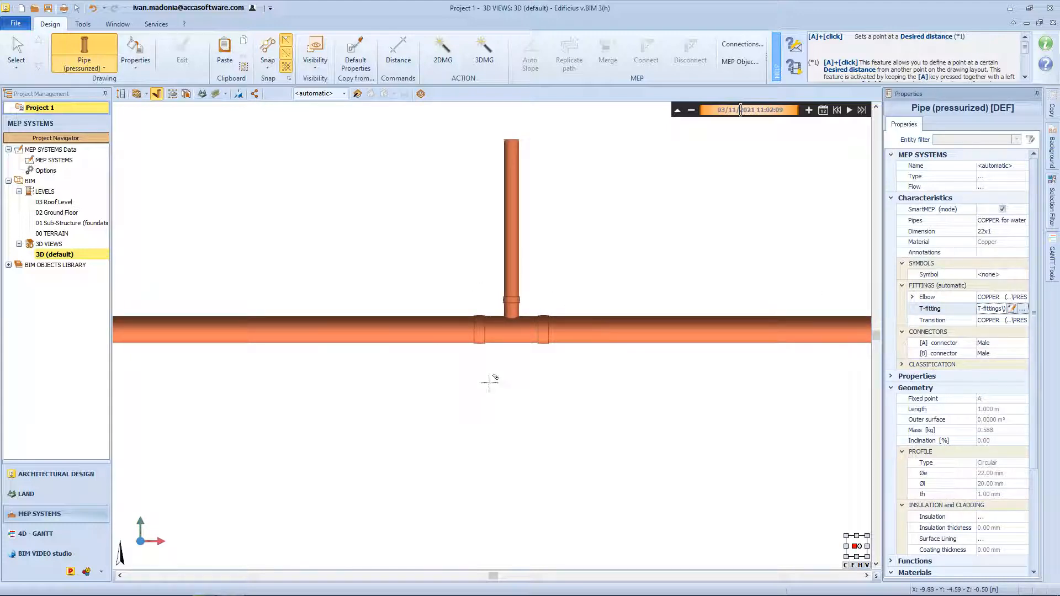
pyautogui.press('Escape')
pyautogui.click(525, 344)
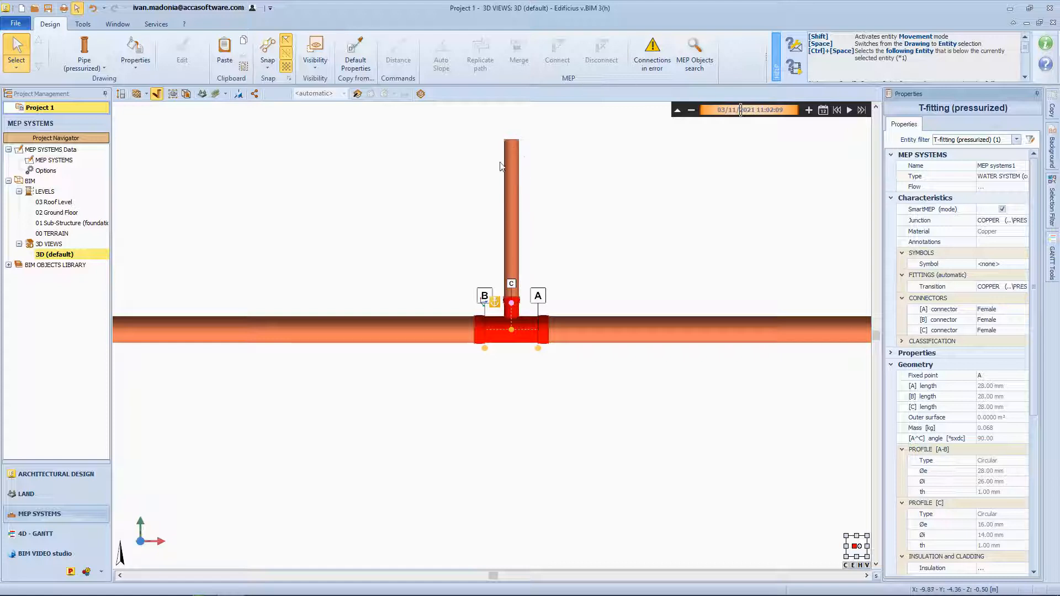
pyautogui.click(590, 408)
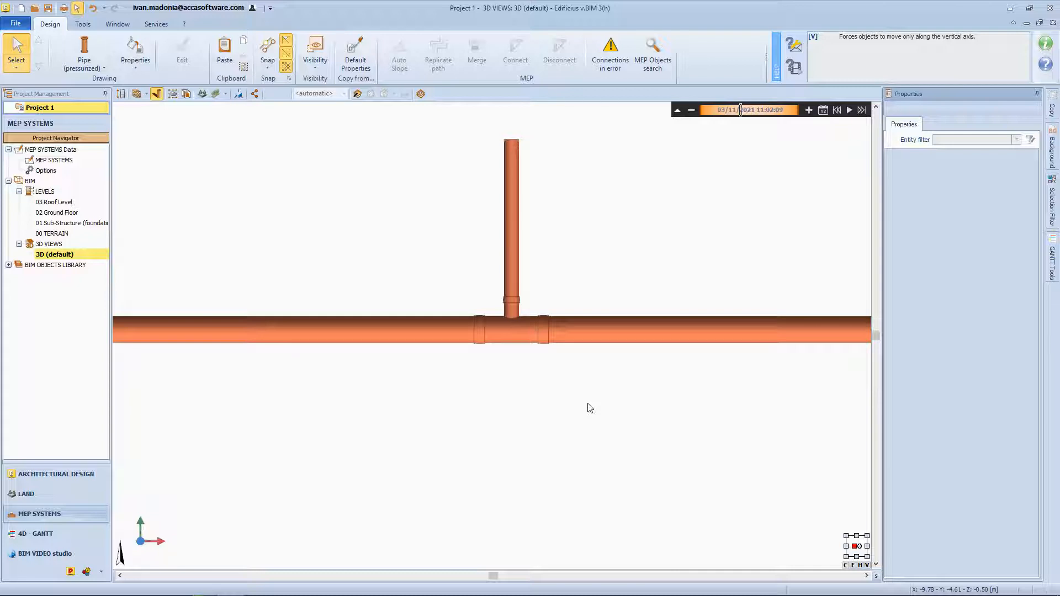
pyautogui.click(509, 348)
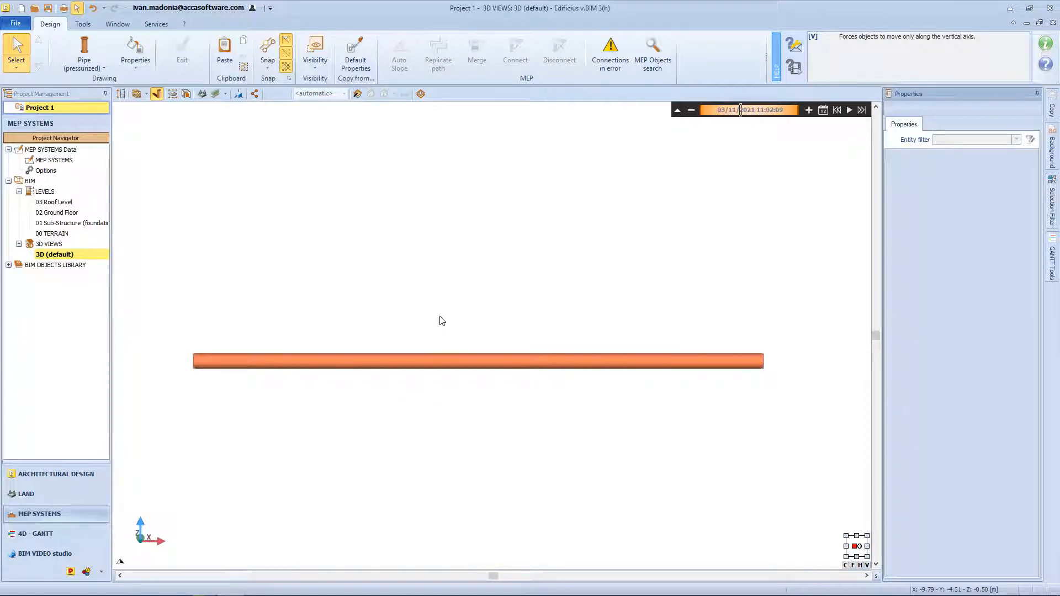
# Break the single pipe at its midpoint and shift the joint so the segment towards end B is 0.200 m long
pyautogui.click(448, 360)
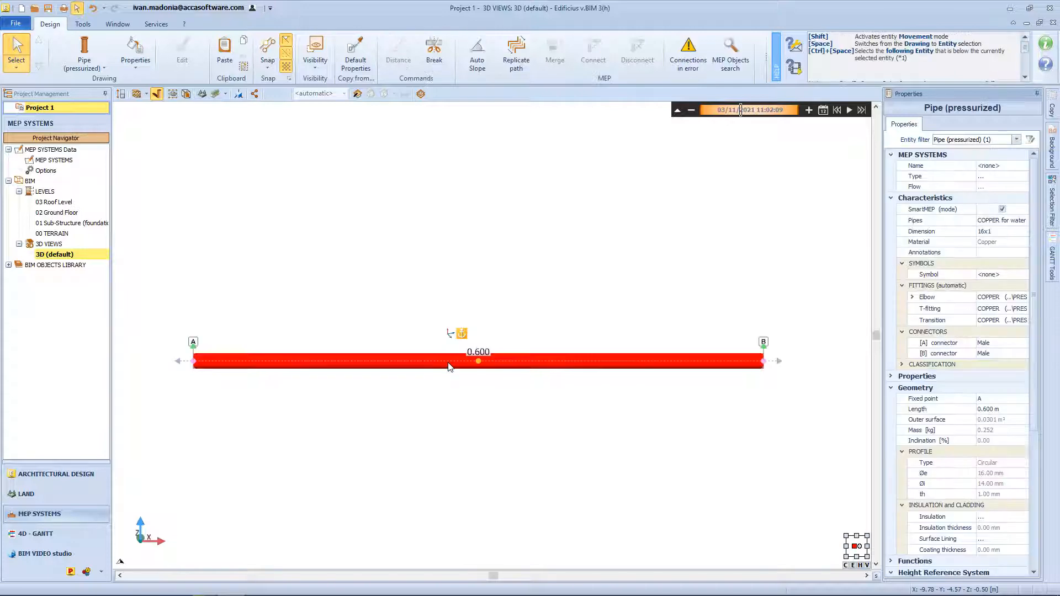
pyautogui.click(434, 53)
pyautogui.click(479, 363)
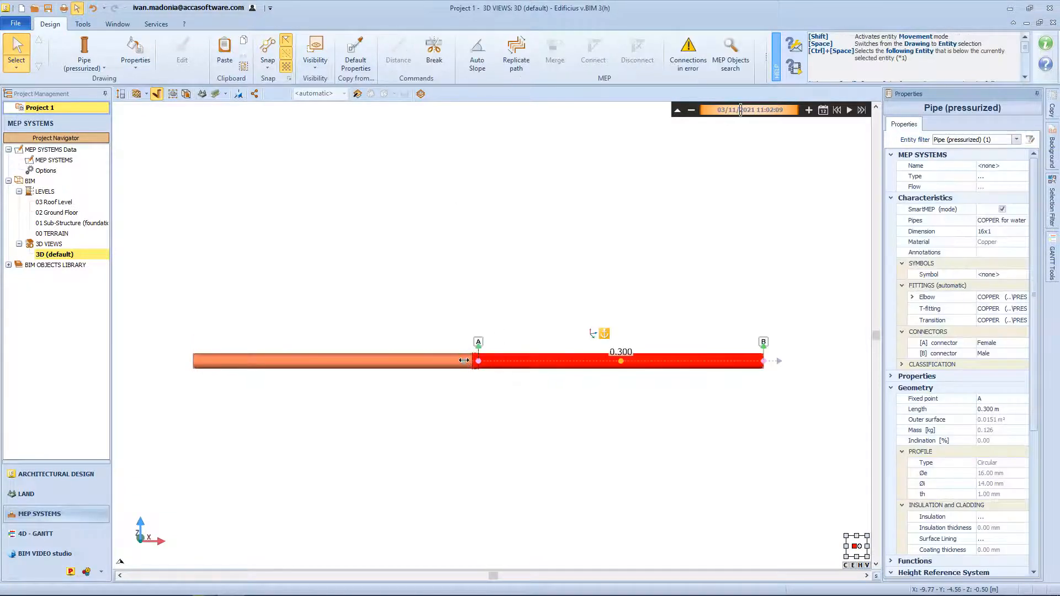
pyautogui.moveTo(464, 360); pyautogui.dragTo(574, 346)
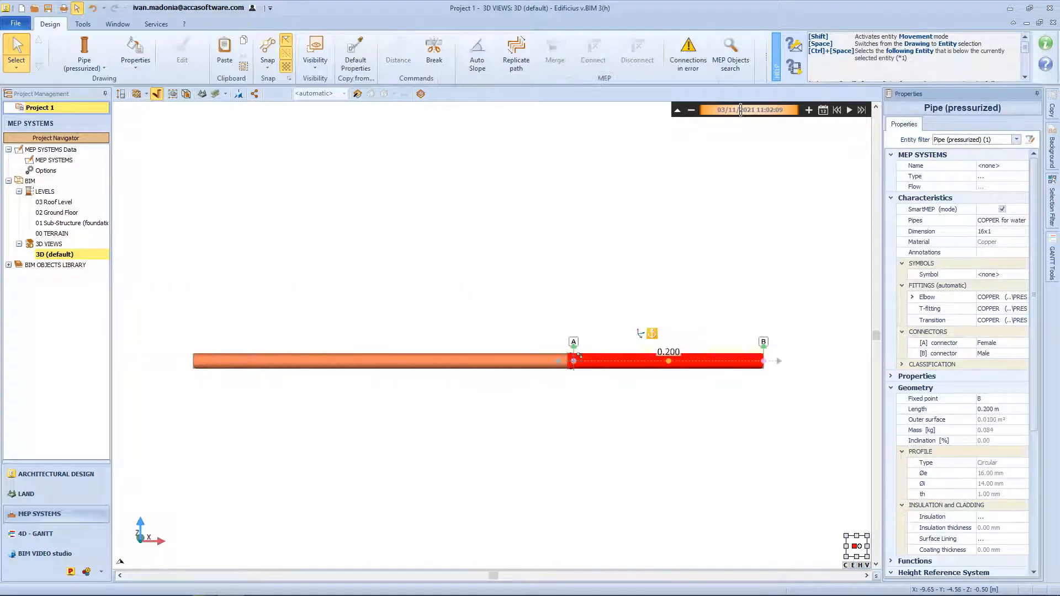
# Draw a 16x1 copper branch pipe from the joint, rising at about 45° in the vertical plane of the main pipe
pyautogui.click(85, 52)
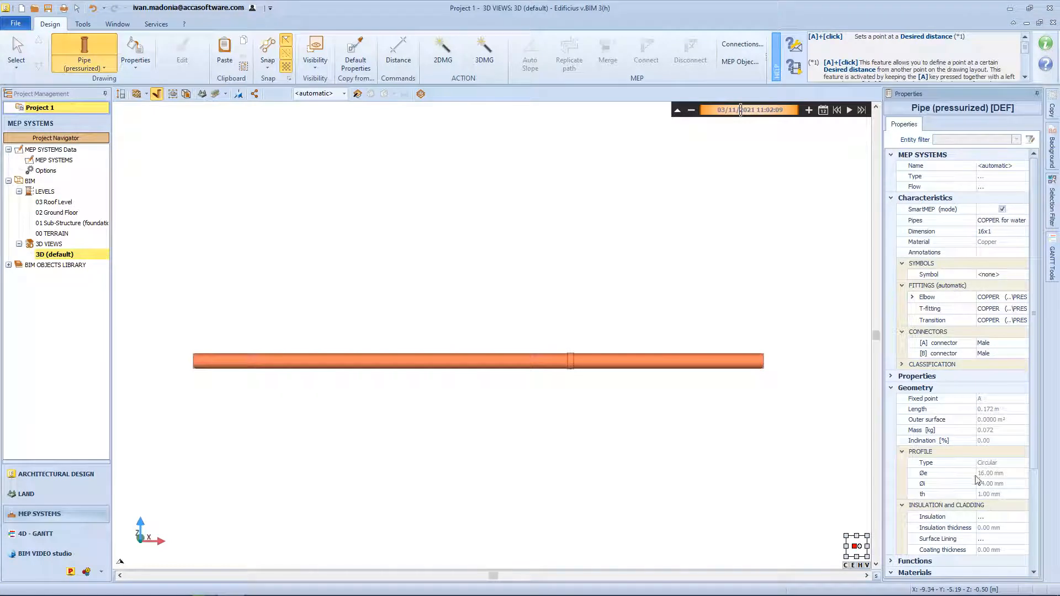
pyautogui.click(573, 361)
pyautogui.click(578, 354)
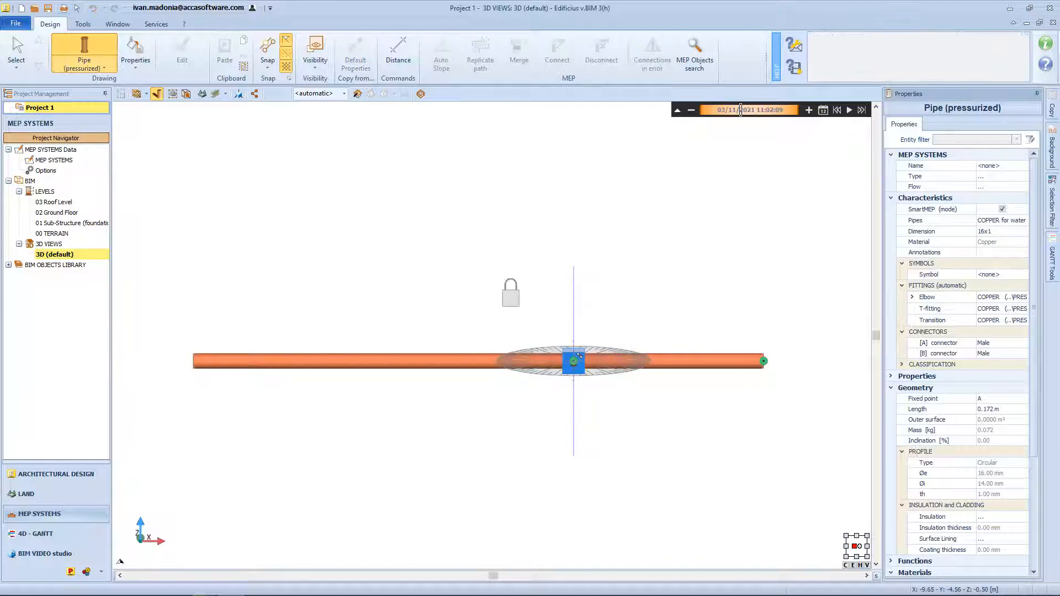
pyautogui.click(578, 356)
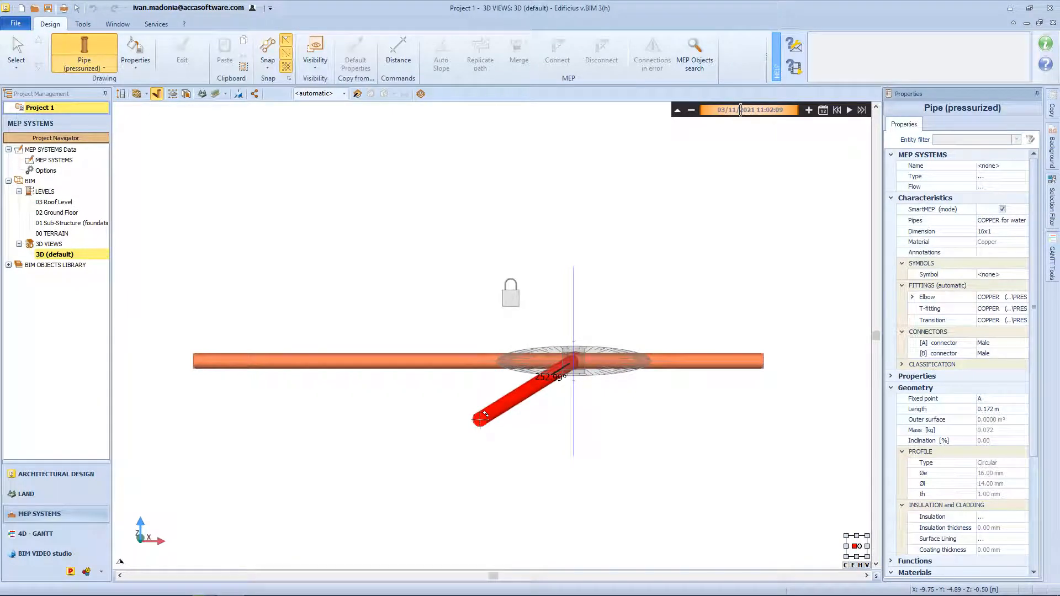
pyautogui.click(586, 348)
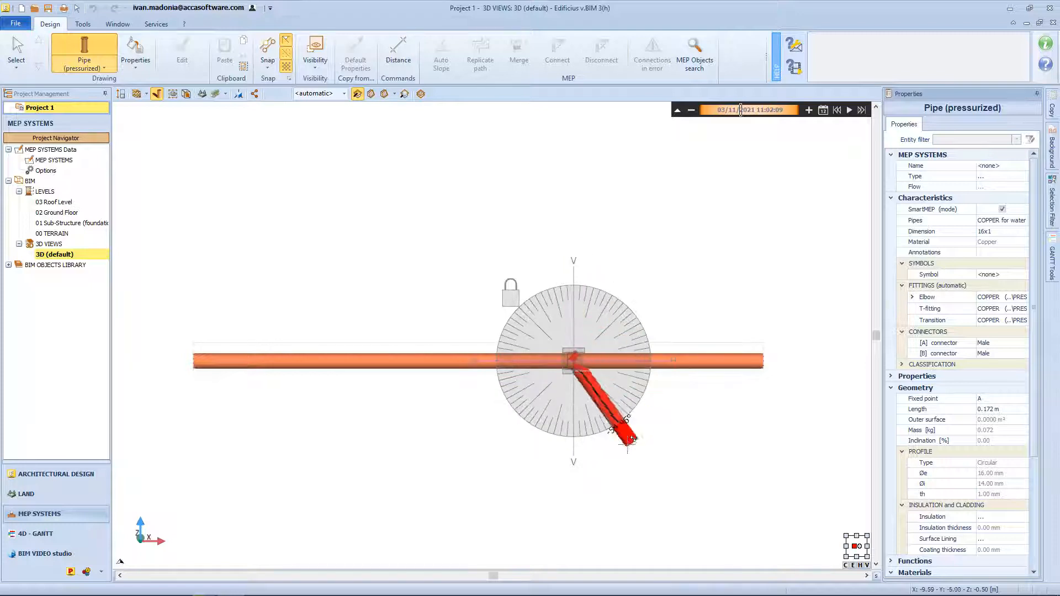
pyautogui.moveTo(634, 316); pyautogui.dragTo(595, 344, button='middle')
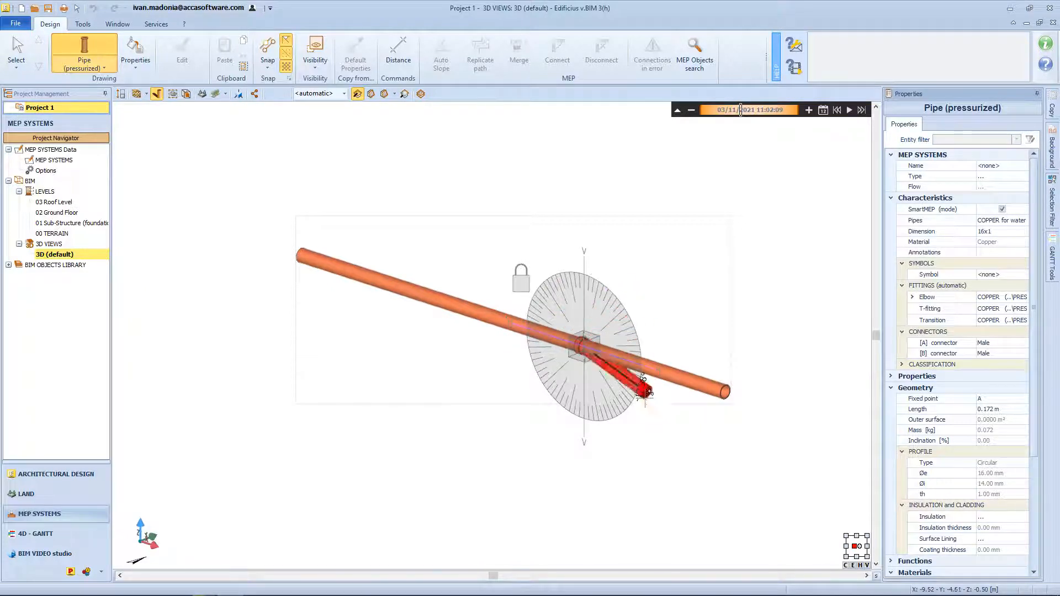
pyautogui.click(527, 278)
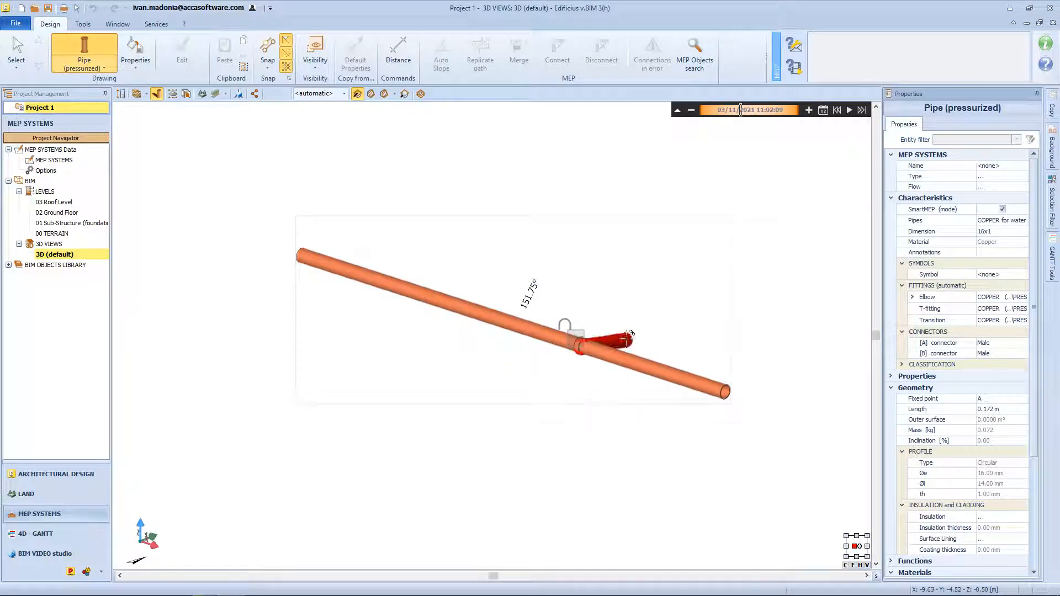
pyautogui.moveTo(627, 338)
pyautogui.mouseDown(button='middle')
pyautogui.moveTo(668, 337)
pyautogui.moveTo(627, 341)
pyautogui.mouseUp(button='middle')
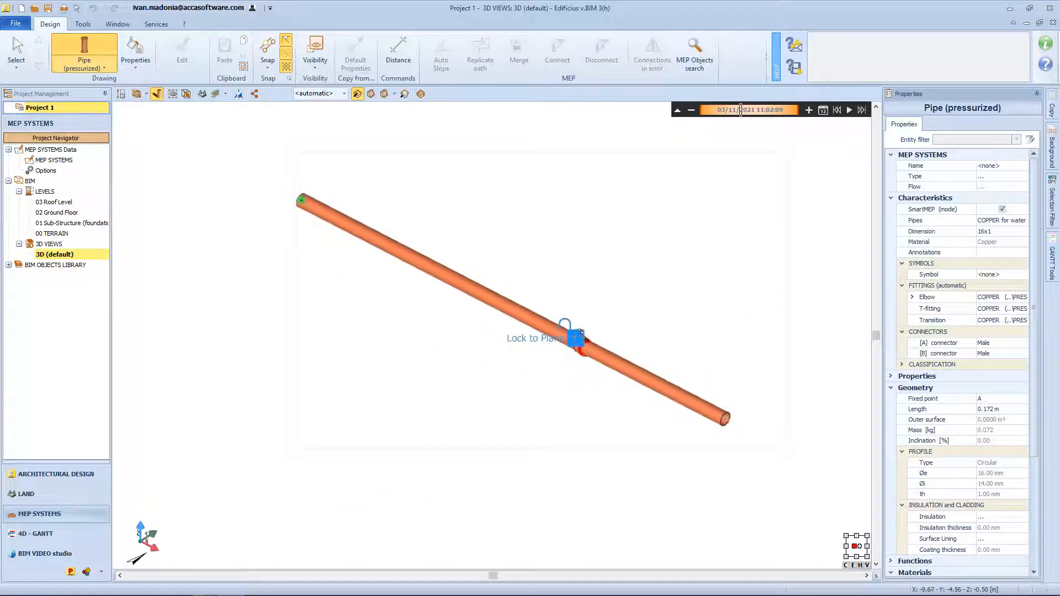
pyautogui.click(581, 332)
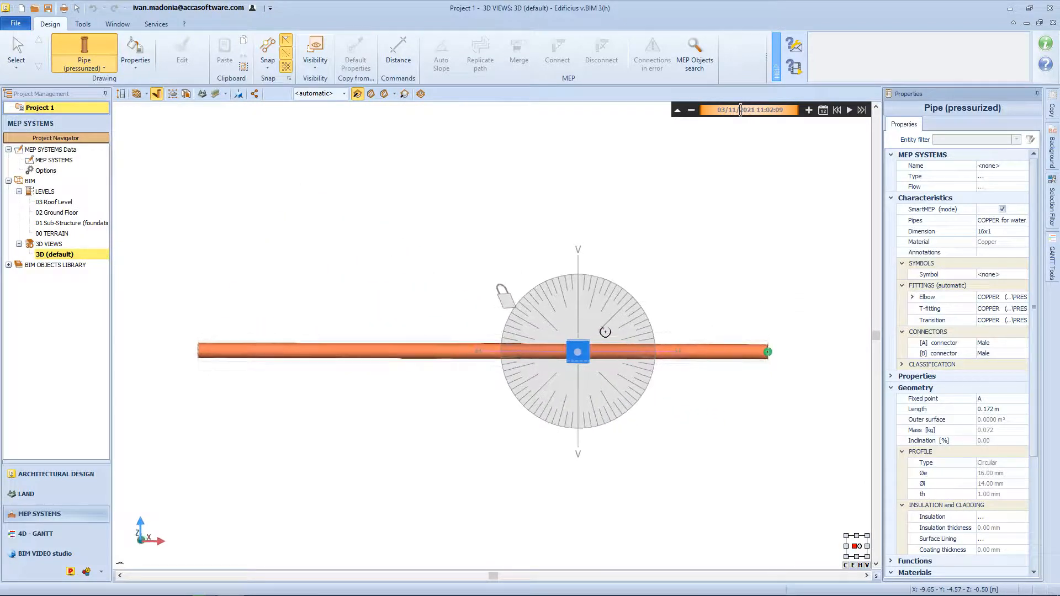
pyautogui.click(635, 295)
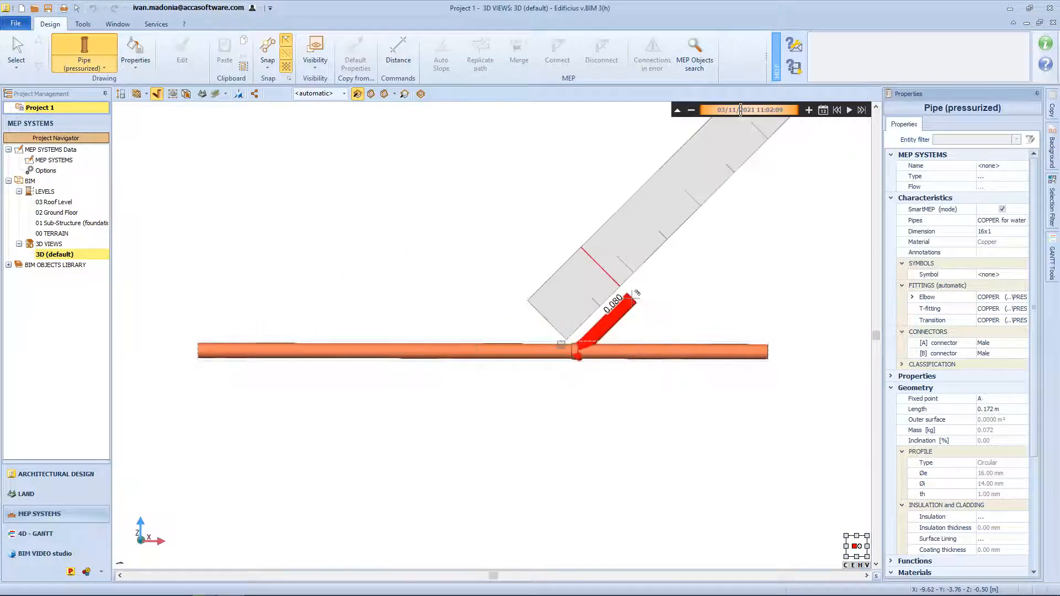
pyautogui.click(639, 276)
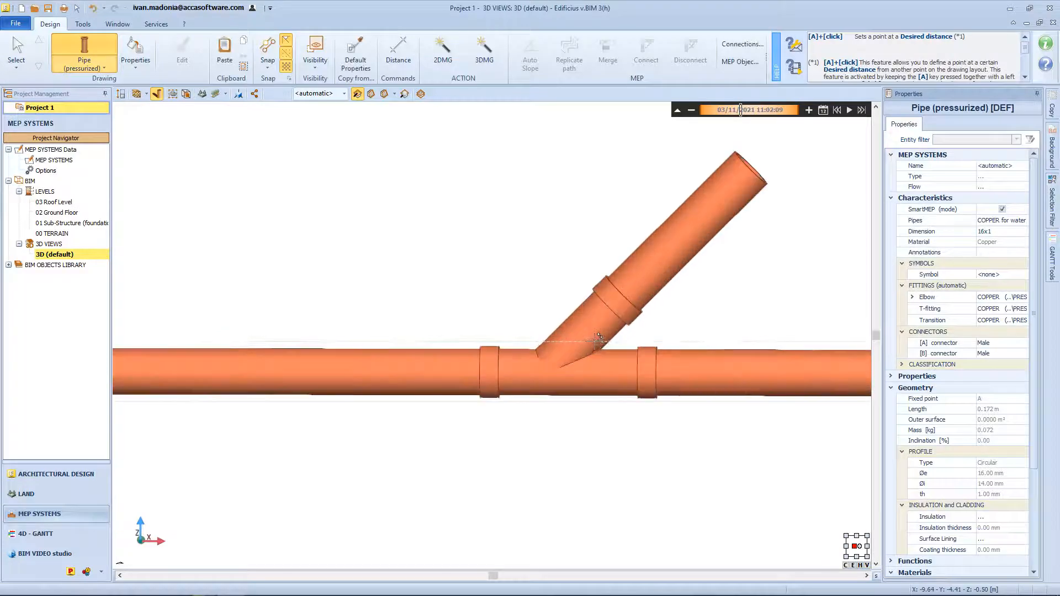
# Delete the 45° branch pipe together with its T-fitting
pyautogui.press('Escape')
pyautogui.click(597, 343)
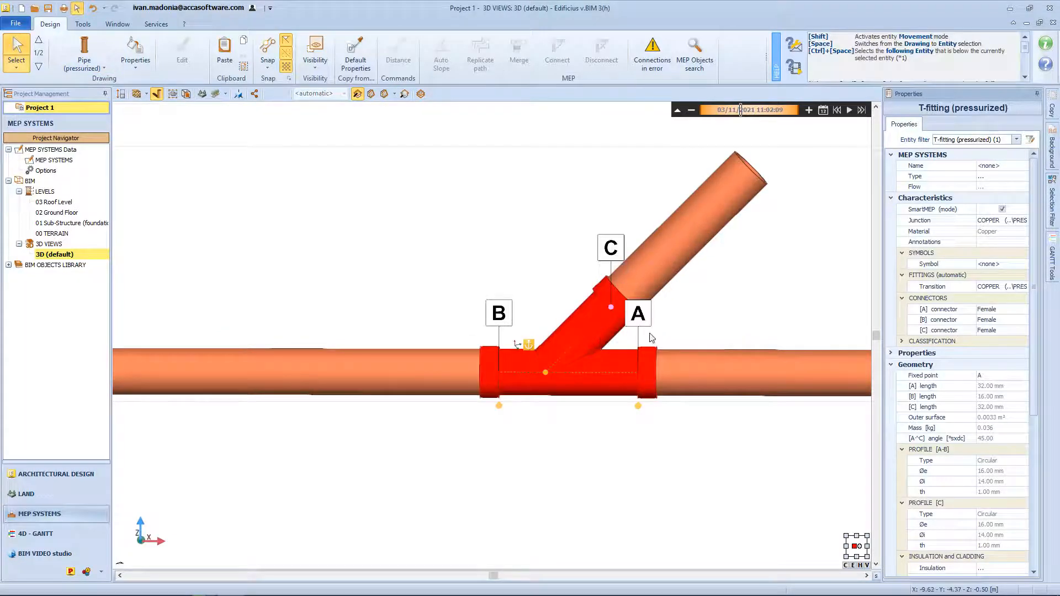
pyautogui.moveTo(650, 333); pyautogui.dragTo(553, 326, button='middle')
pyautogui.moveTo(513, 411); pyautogui.dragTo(497, 251)
pyautogui.press('Delete')
# Extend end A of the 16x1 end segment to the other main pipe segment, closing the gap
pyautogui.click(589, 357)
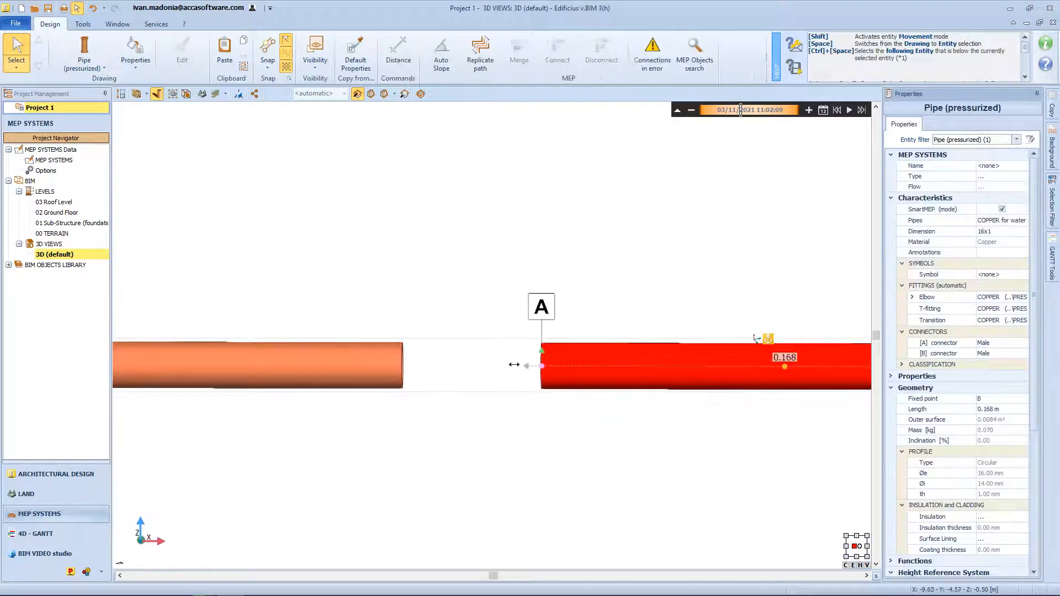
pyautogui.moveTo(524, 365); pyautogui.dragTo(401, 364)
pyautogui.click(450, 428)
# Set the dimension for new pressurized pipes to 28x1
pyautogui.moveTo(374, 374); pyautogui.dragTo(472, 364, button='middle')
pyautogui.scroll(-3, 472, 364)
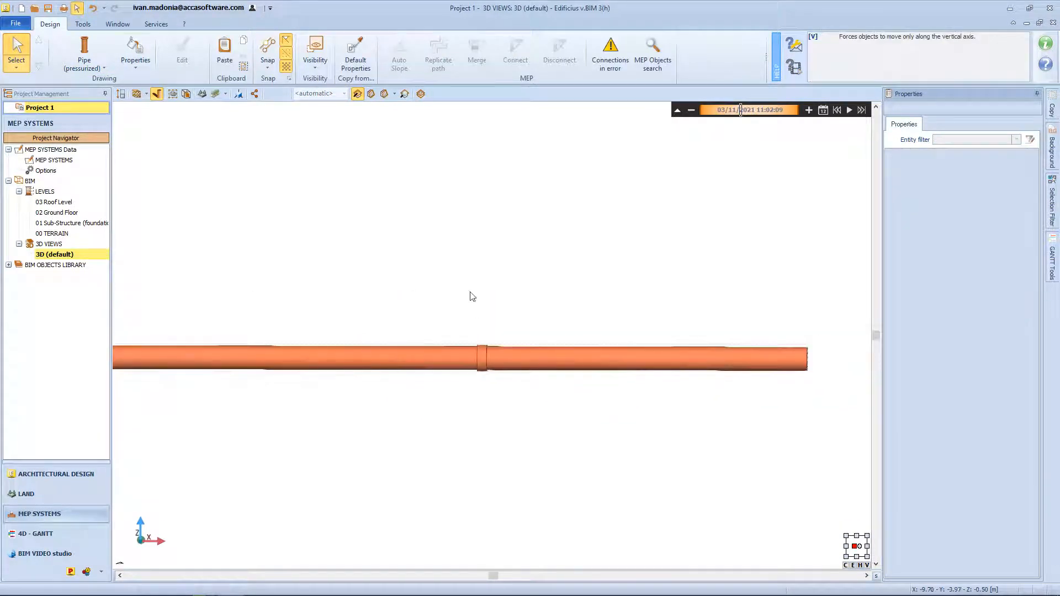
pyautogui.click(85, 54)
pyautogui.click(1008, 232)
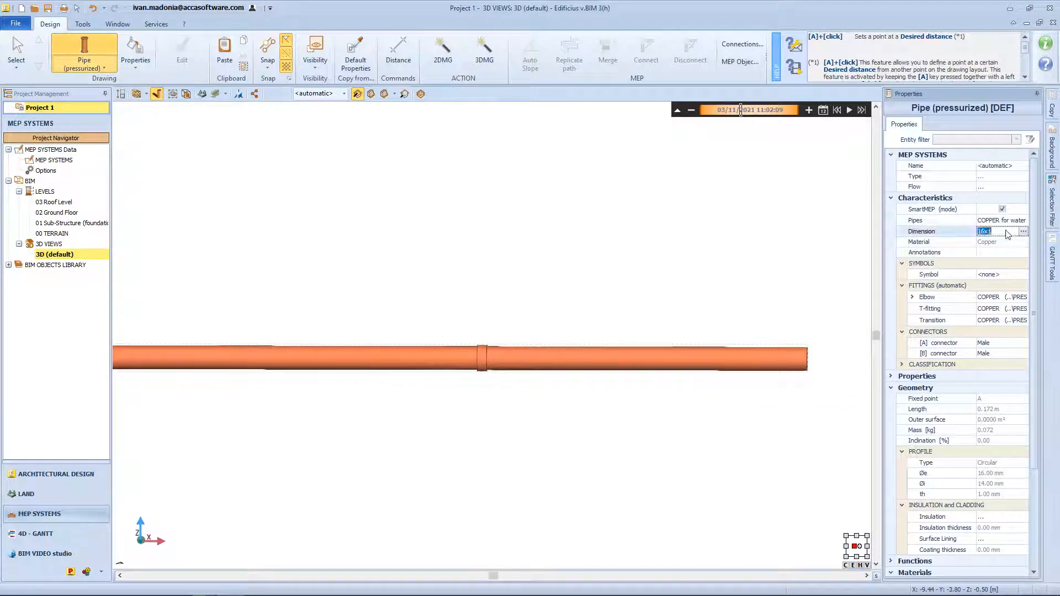
pyautogui.click(1024, 231)
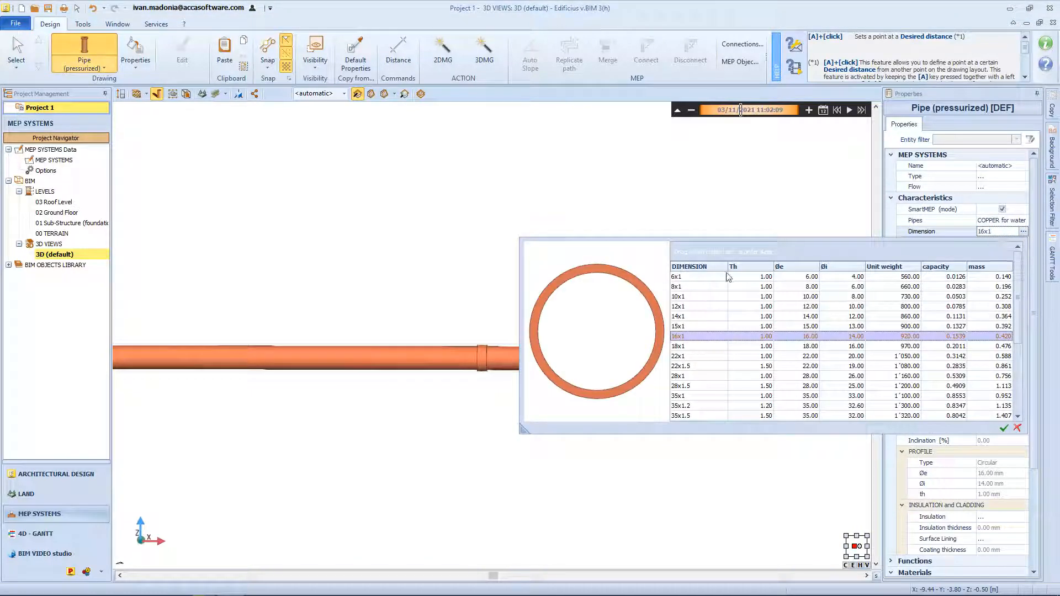
pyautogui.click(680, 377)
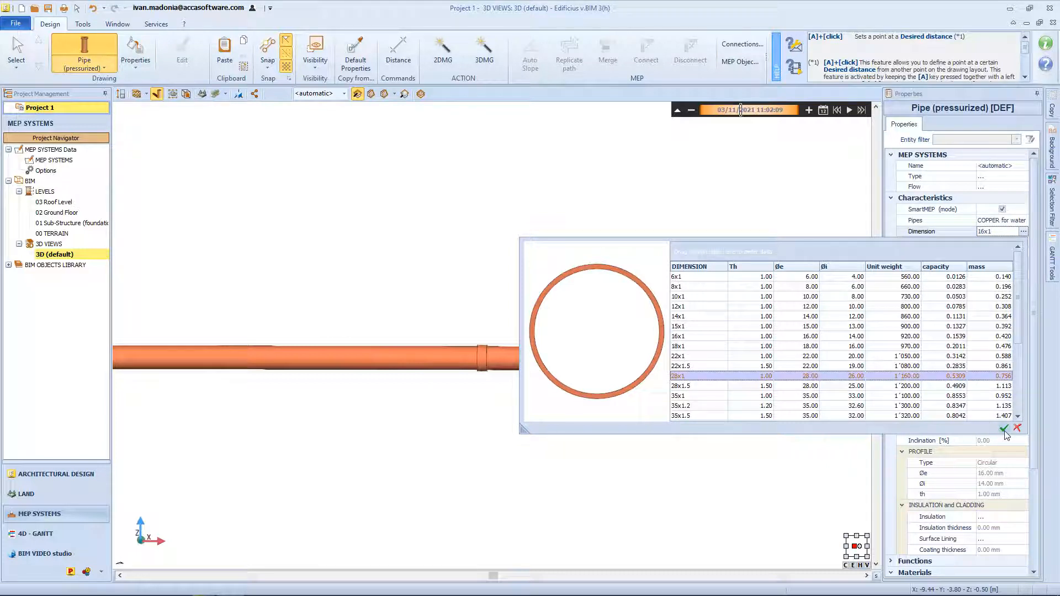
pyautogui.click(1004, 428)
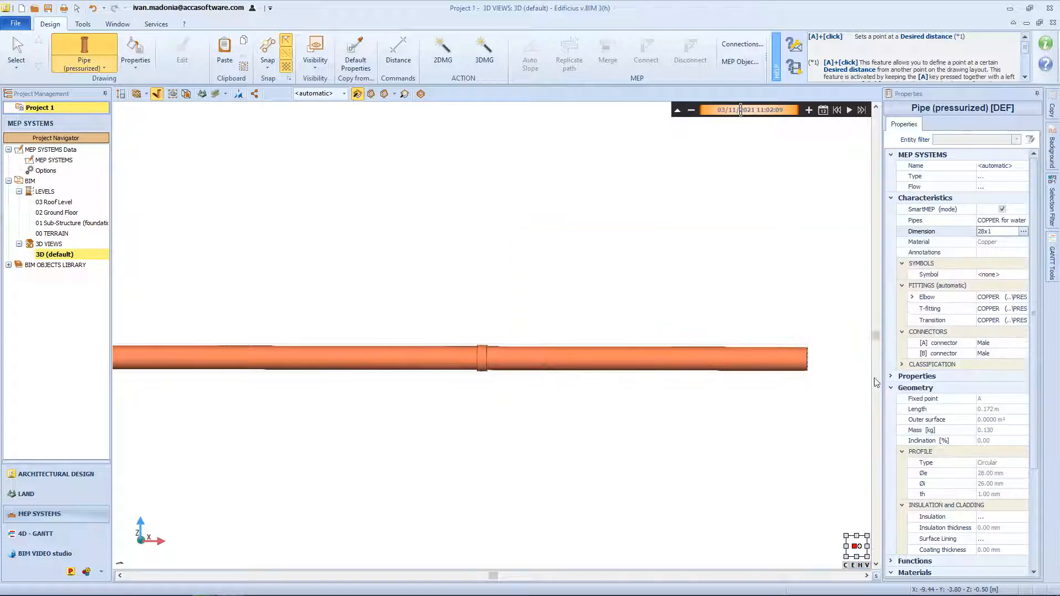
# Draw a slanted branch pipe about 0.100 m long from the joint, using the most suitable size for the selected connection type
pyautogui.click(487, 359)
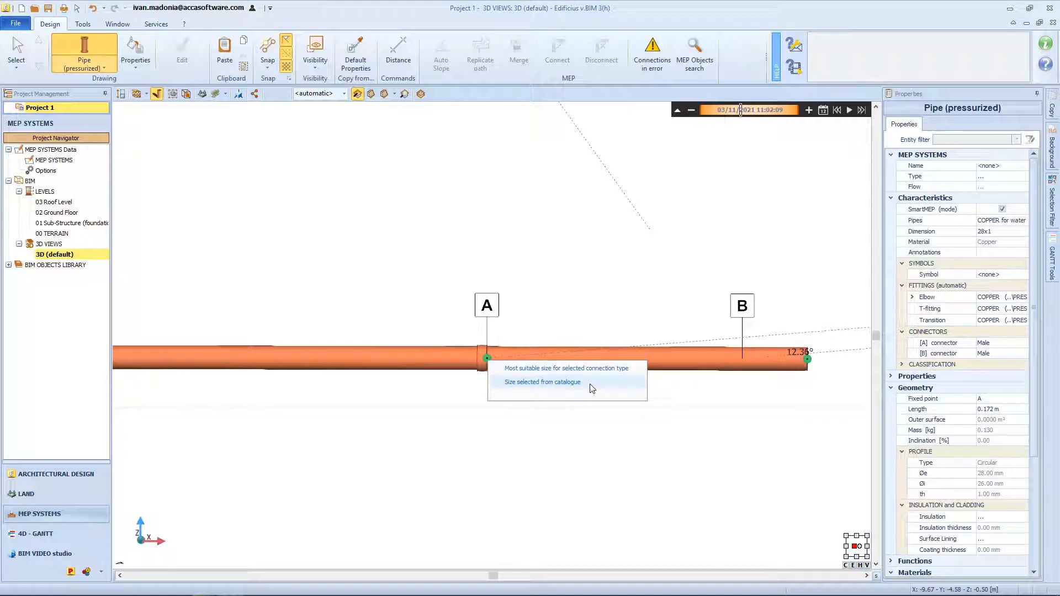
pyautogui.click(512, 370)
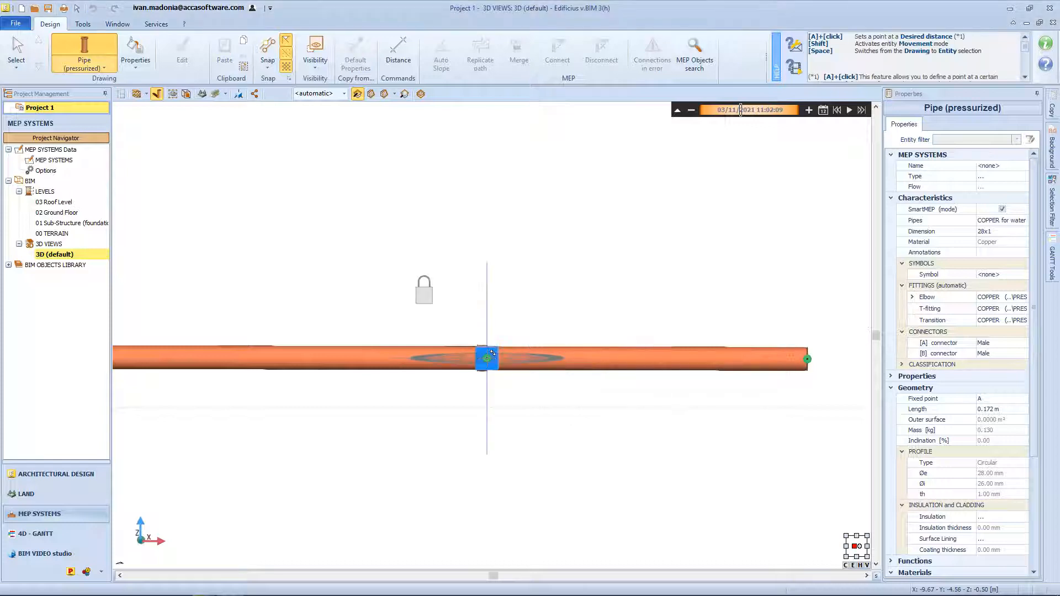
pyautogui.moveTo(523, 367); pyautogui.dragTo(521, 388, button='middle')
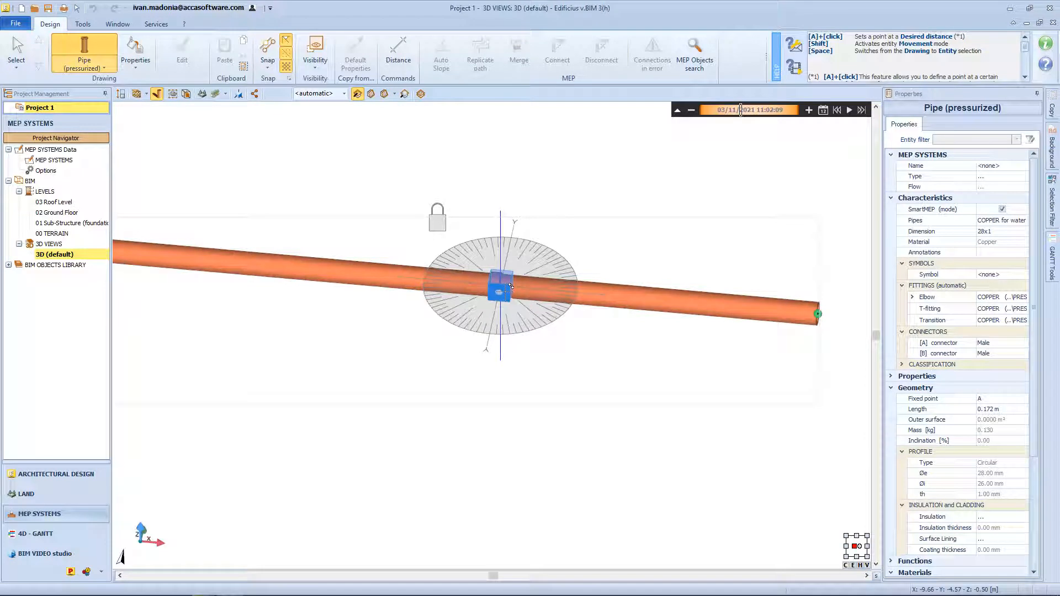
pyautogui.click(504, 293)
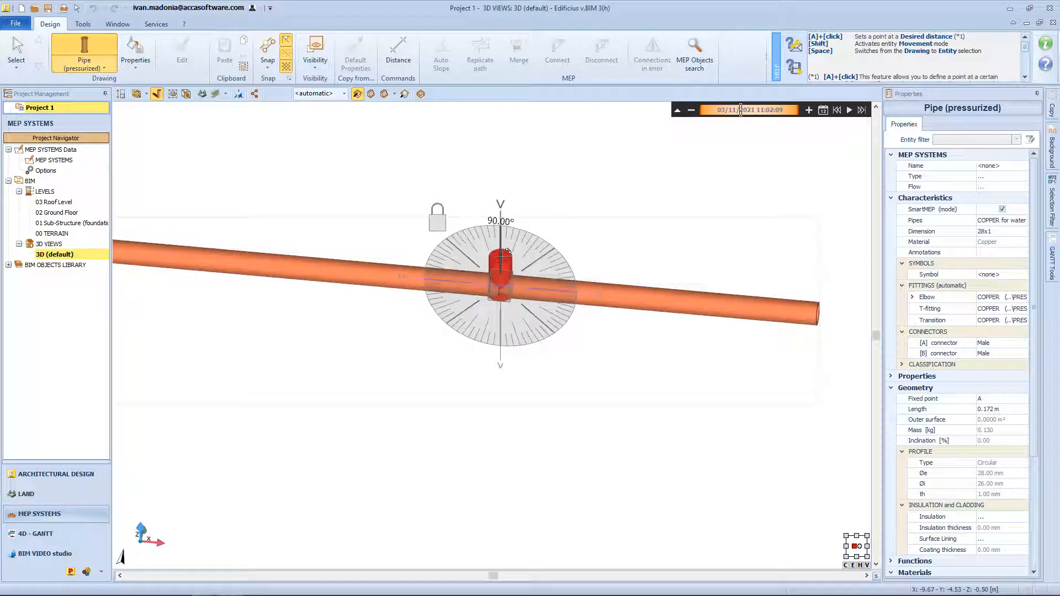
pyautogui.click(528, 250)
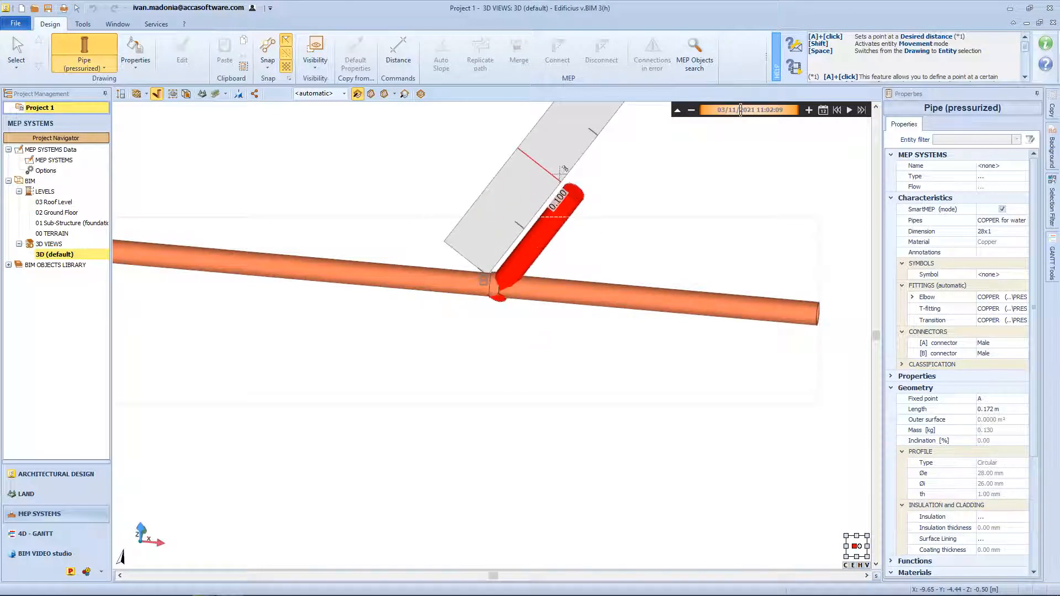
pyautogui.click(574, 191)
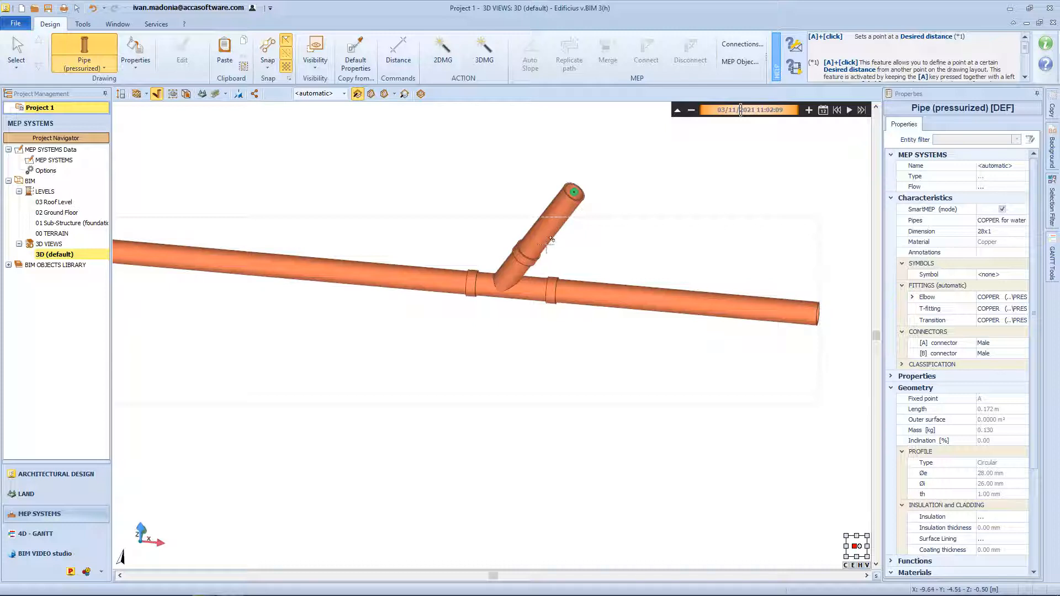
# Delete the slanted branch pipe and its T-fitting from the main pipe
pyautogui.moveTo(533, 265); pyautogui.dragTo(537, 252, button='middle')
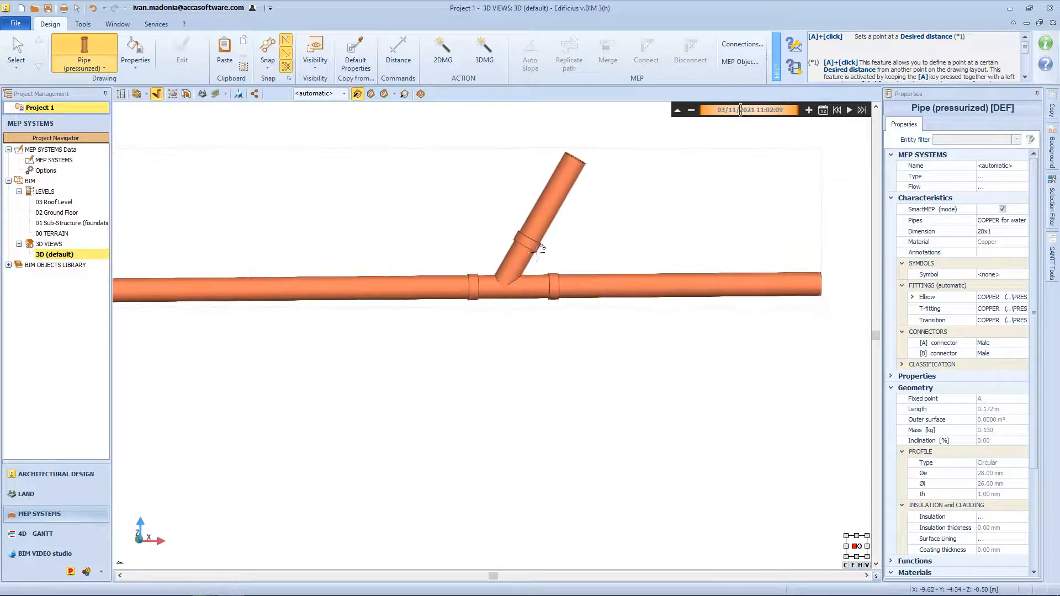
pyautogui.press('Escape')
pyautogui.moveTo(531, 318); pyautogui.dragTo(496, 190)
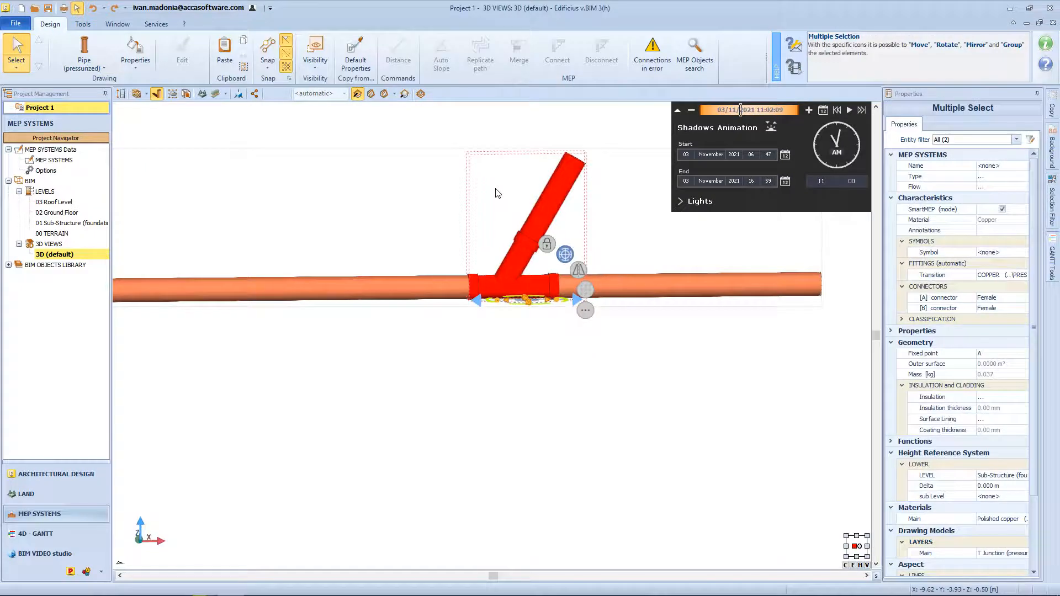
pyautogui.press('Delete')
# Stretch end A of the remaining end segment back to the neighbouring main pipe segment to rejoin them
pyautogui.click(562, 285)
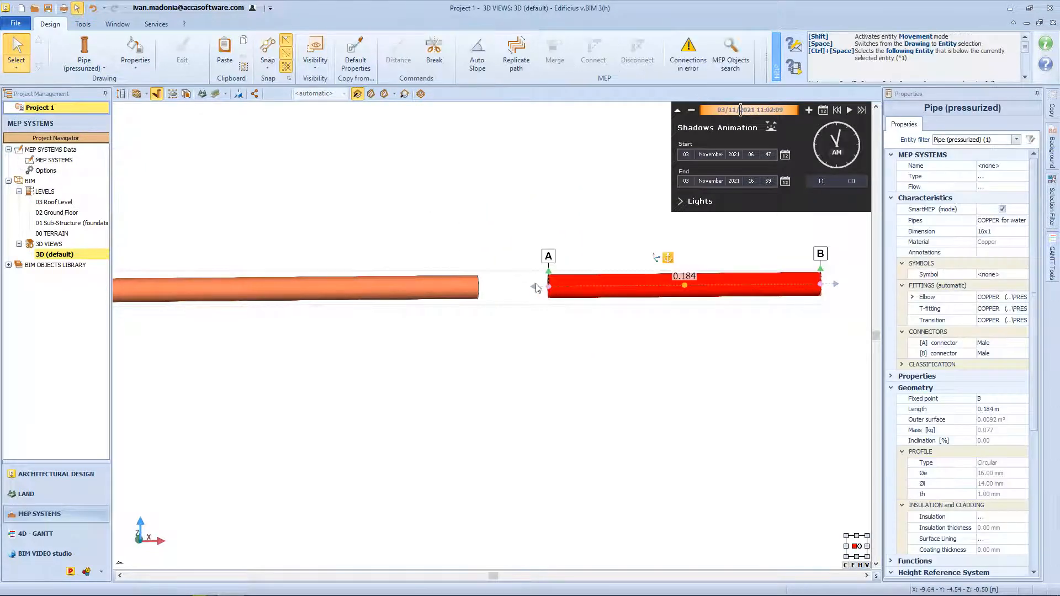
pyautogui.moveTo(549, 287); pyautogui.dragTo(477, 287)
pyautogui.click(498, 343)
# Draw a perpendicular 12x1 branch pipe about 0.10 m long straight up from the main pipe's joint and select the T-fitting
pyautogui.moveTo(497, 347); pyautogui.dragTo(495, 371, button='middle')
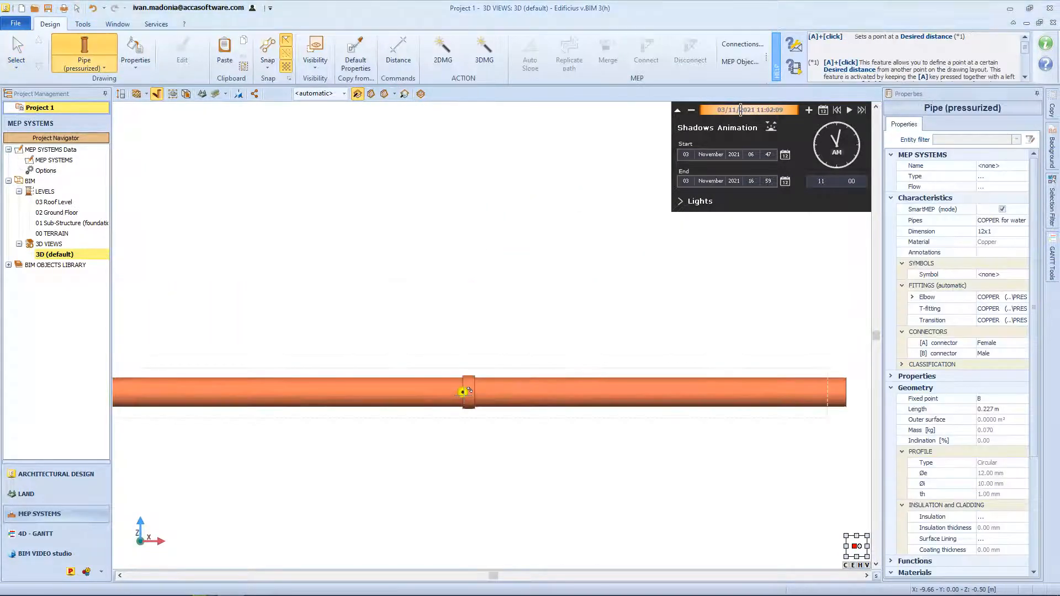
pyautogui.click(463, 393)
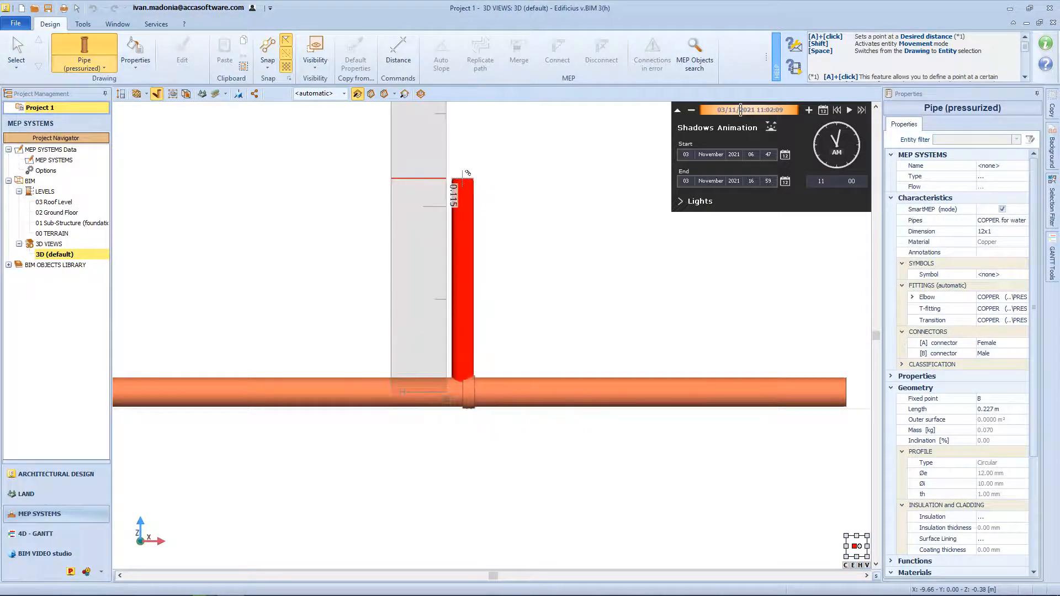
pyautogui.click(444, 206)
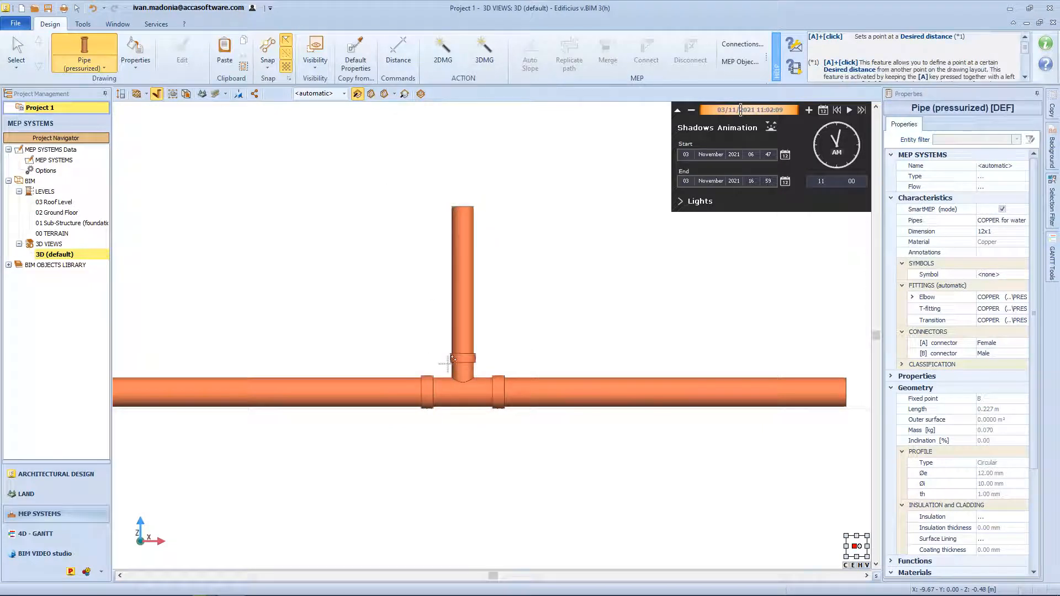
pyautogui.press('Escape')
pyautogui.click(463, 380)
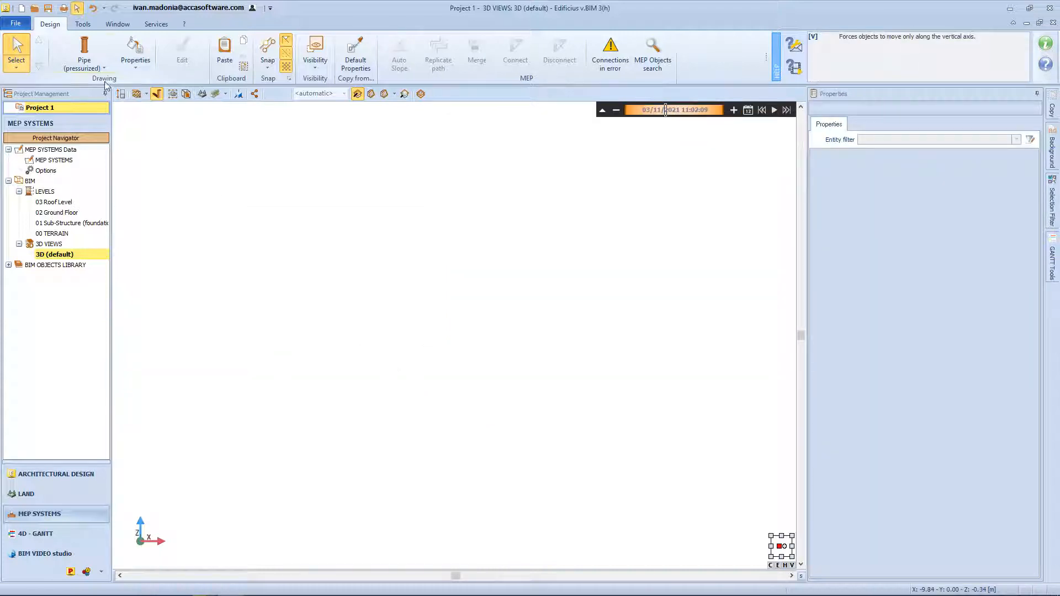
# Switch the drawing object from pressurized pipe to air duct
pyautogui.click(89, 62)
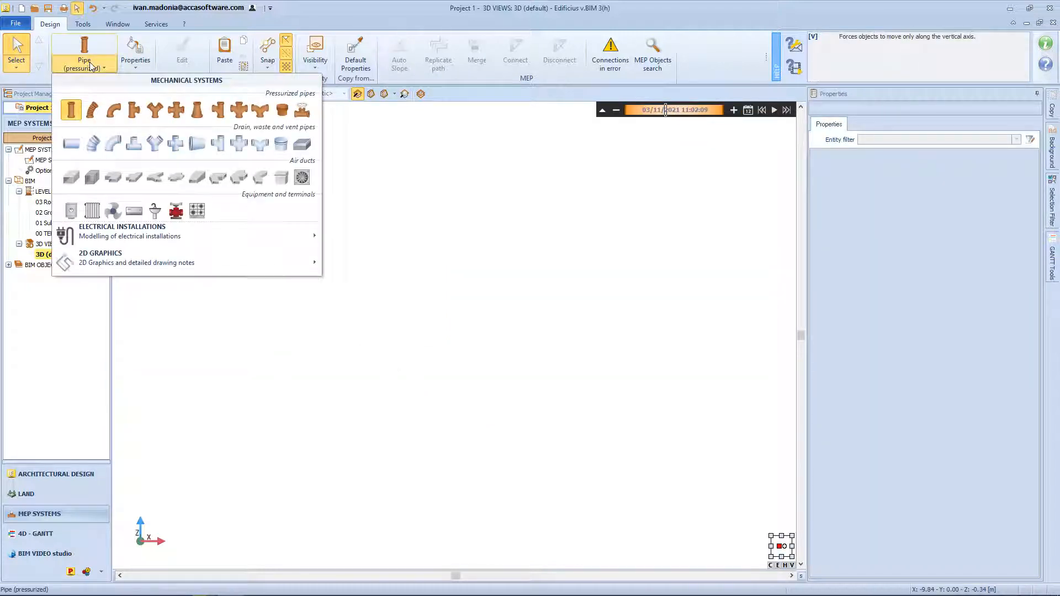
pyautogui.click(71, 178)
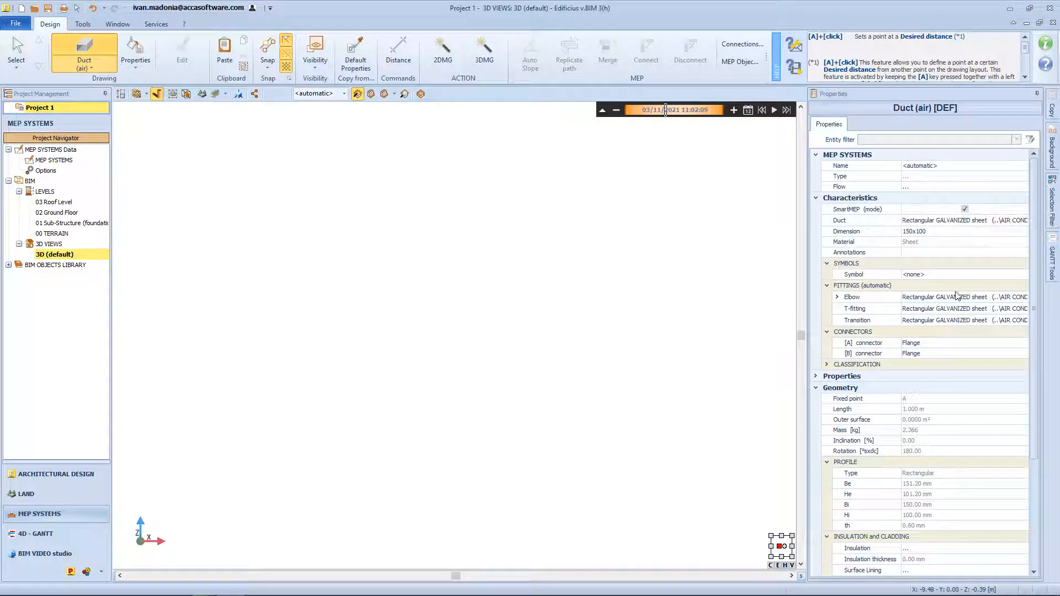
pyautogui.click(991, 221)
pyautogui.click(992, 222)
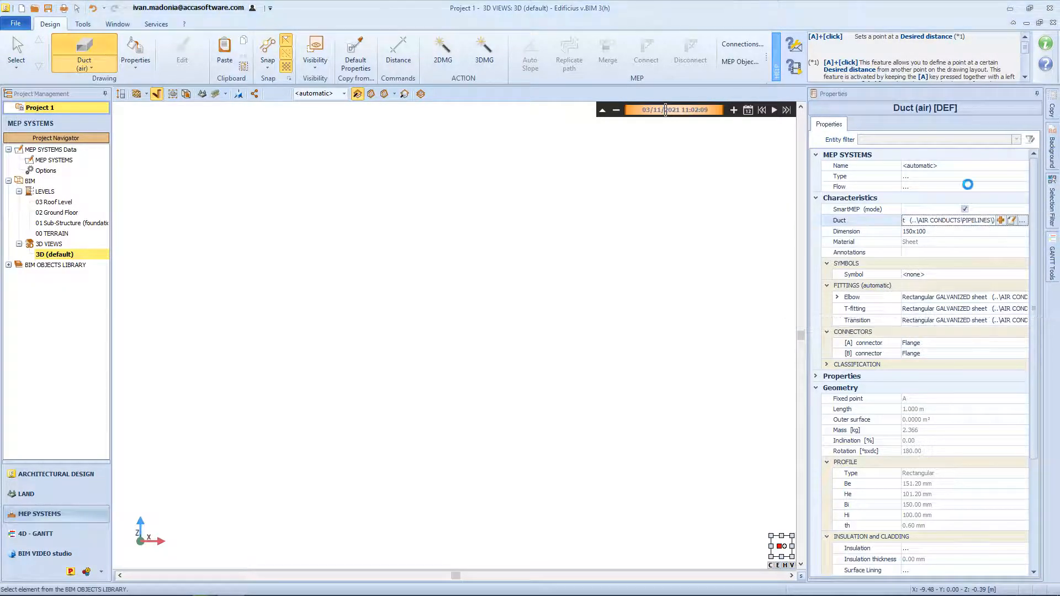
pyautogui.click(904, 204)
pyautogui.press('Escape')
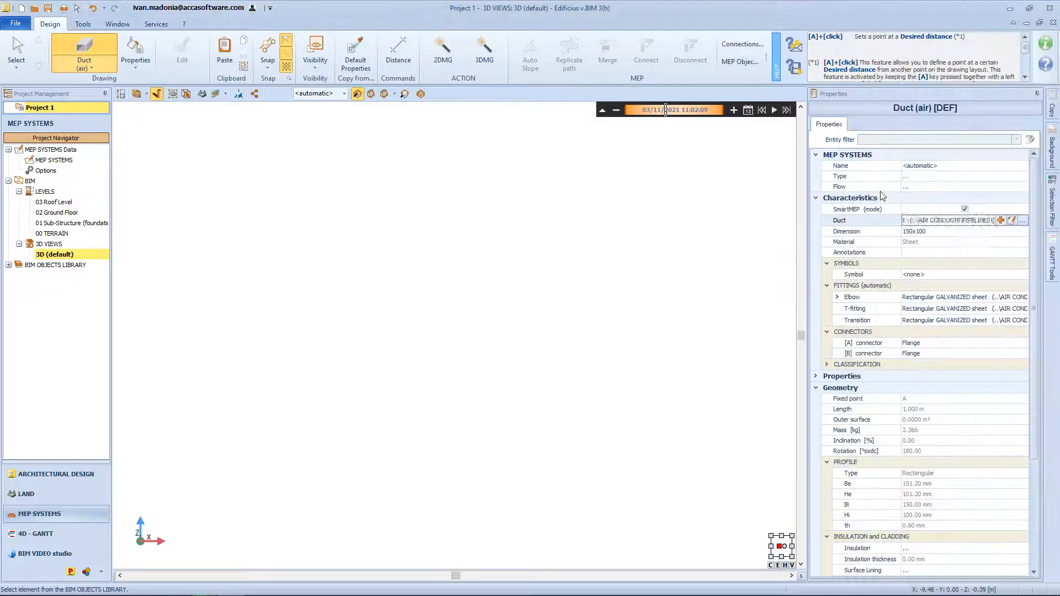
# Draw a straight horizontal 150x100 Rectangular GALVANIZED sheet air duct about 0.844 m long in plan
pyautogui.click(244, 310)
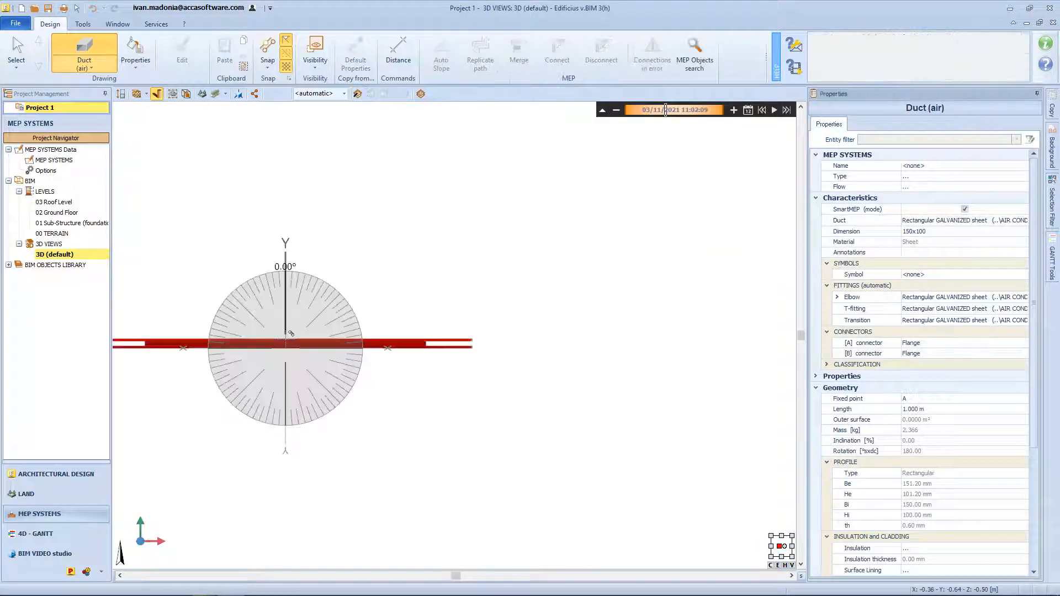
pyautogui.click(760, 353)
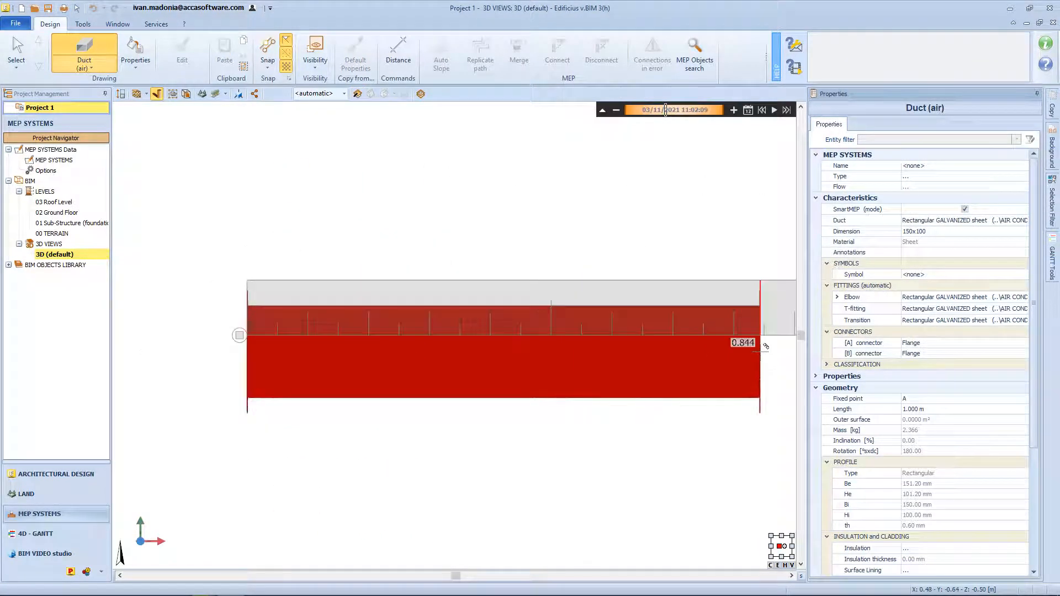
pyautogui.press('Escape')
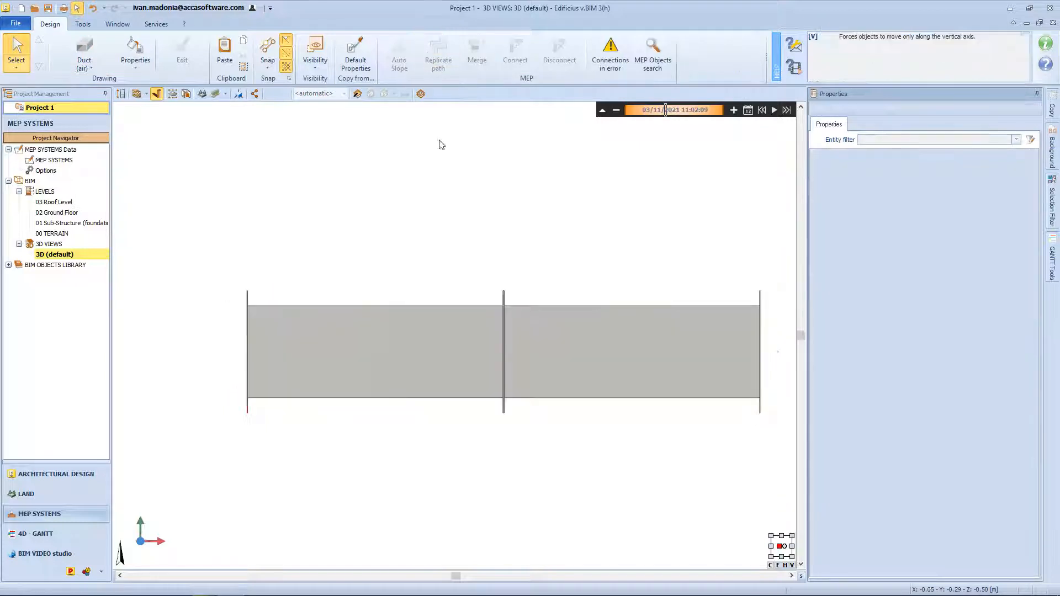
# In front view, set the new air duct's type to GALVANIZED circular sheet with dimension Øi 50
pyautogui.click(186, 96)
pyautogui.click(199, 155)
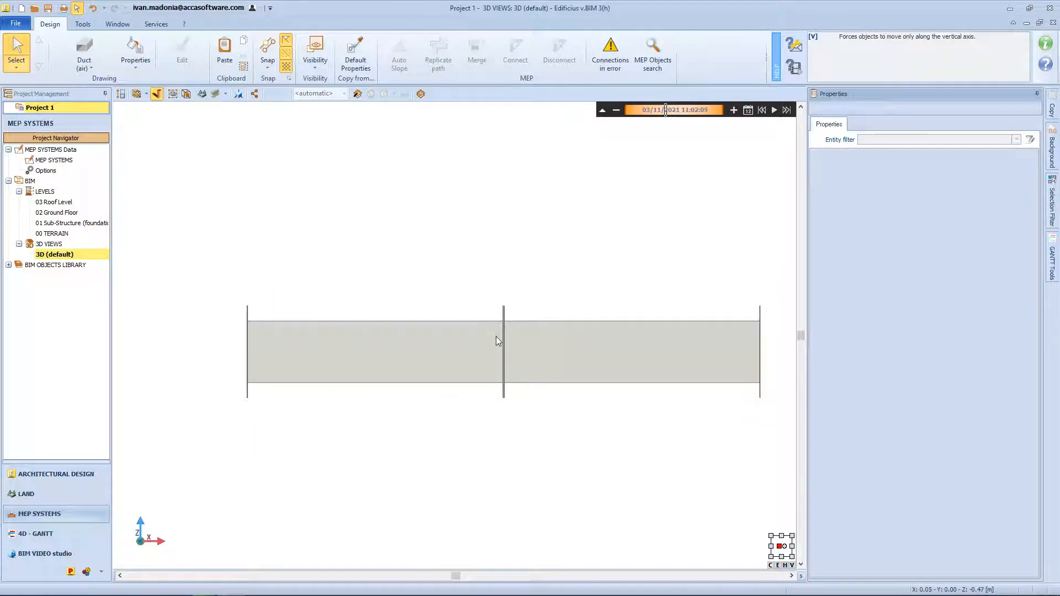
pyautogui.click(84, 53)
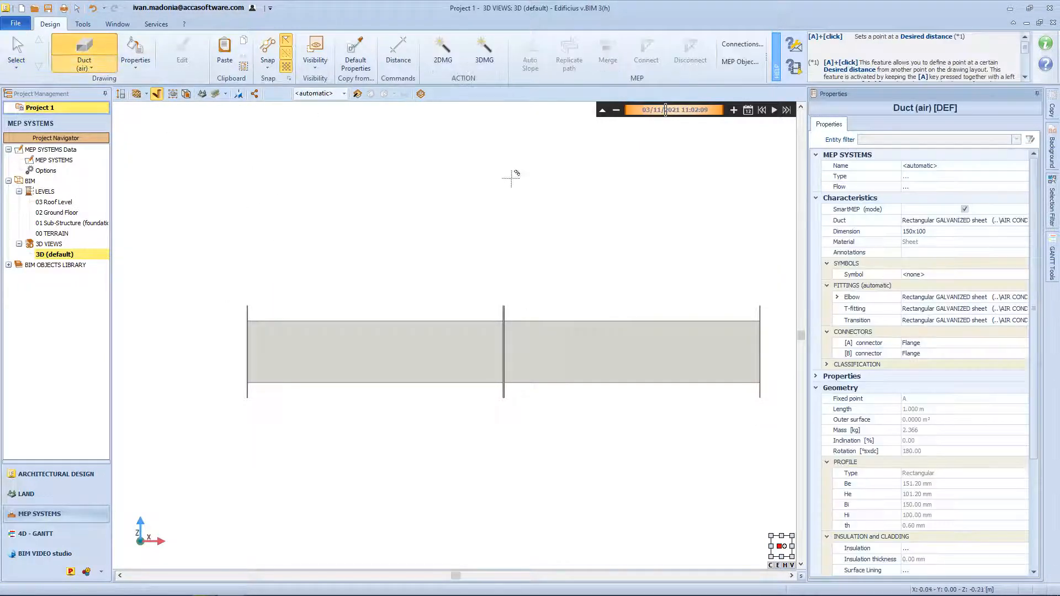
pyautogui.click(939, 220)
pyautogui.click(1023, 220)
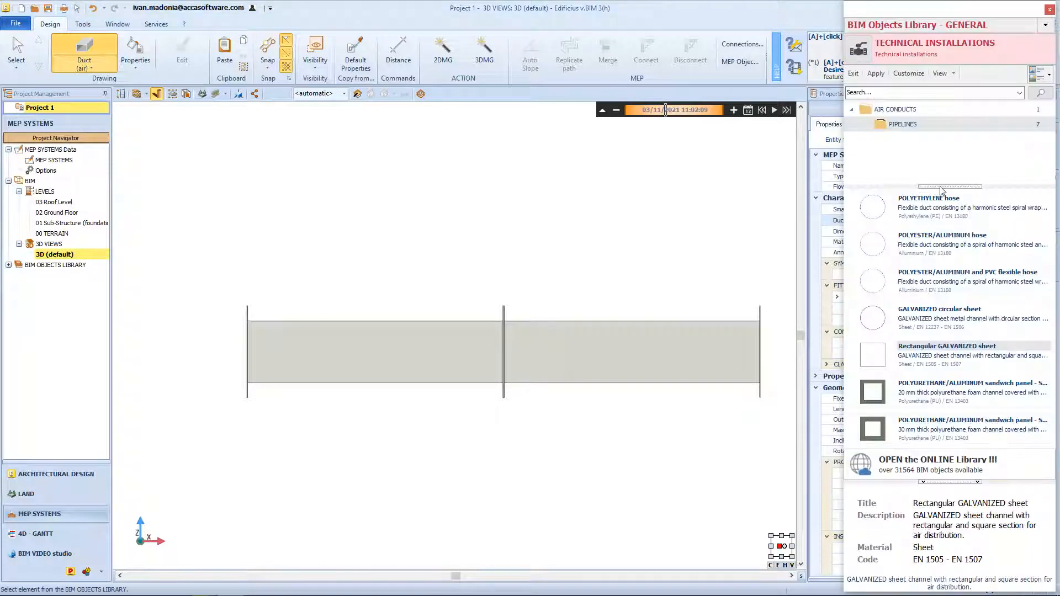
pyautogui.doubleClick(943, 310)
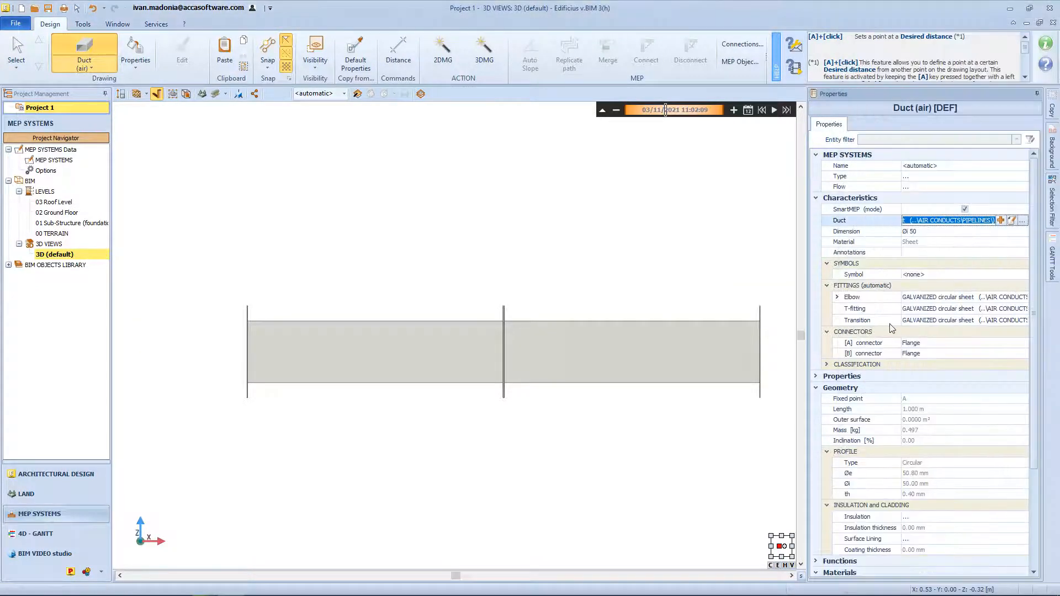
pyautogui.click(938, 231)
pyautogui.click(1023, 231)
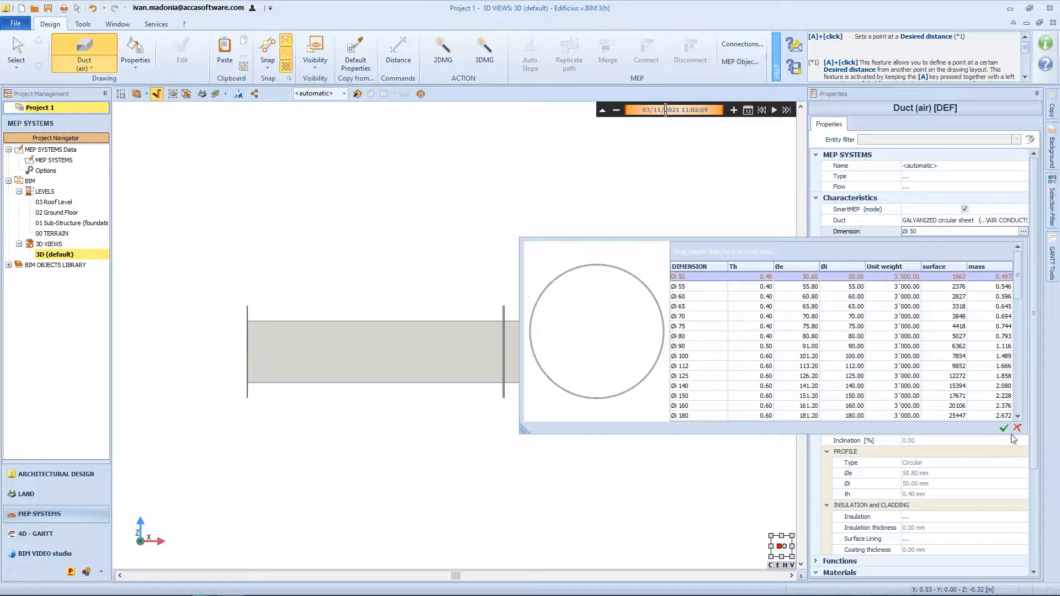
pyautogui.click(1004, 427)
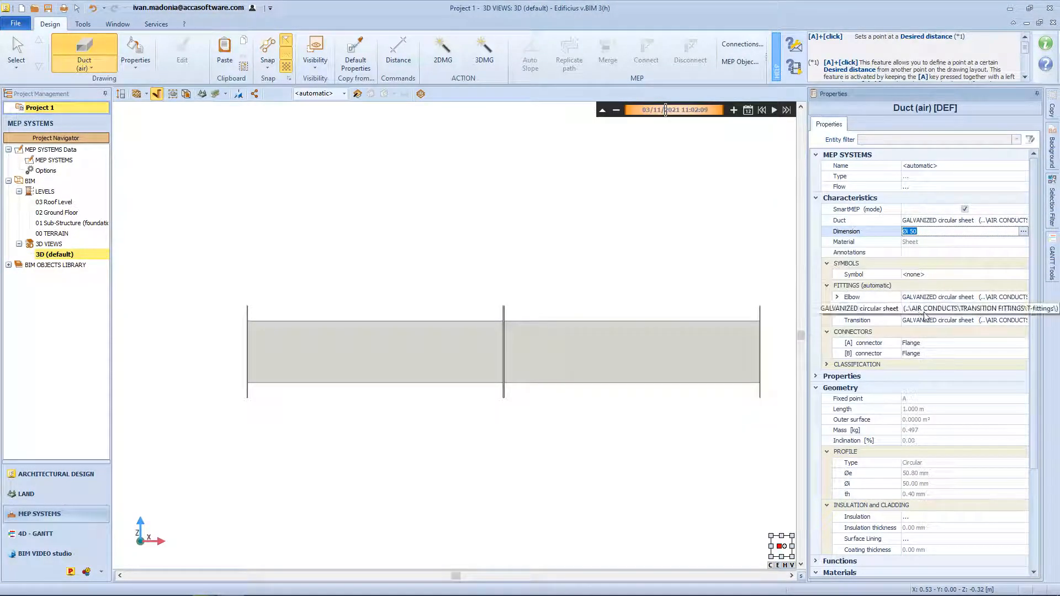
# Set the automatic T-fitting for the new duct to Rectangular/Circular GALVANIZED sheet
pyautogui.click(854, 308)
pyautogui.click(1016, 309)
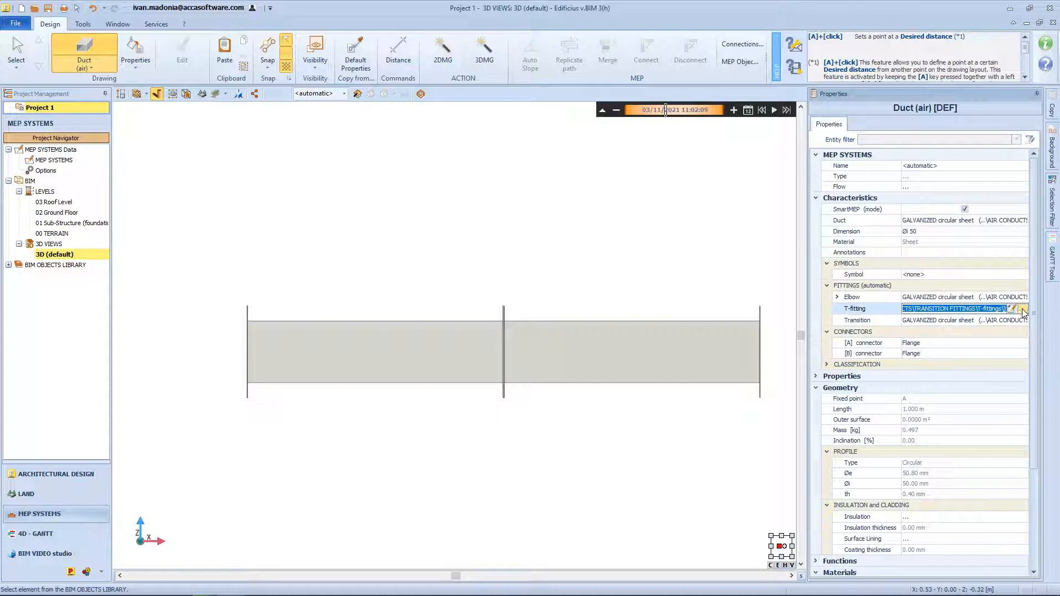
pyautogui.click(1022, 310)
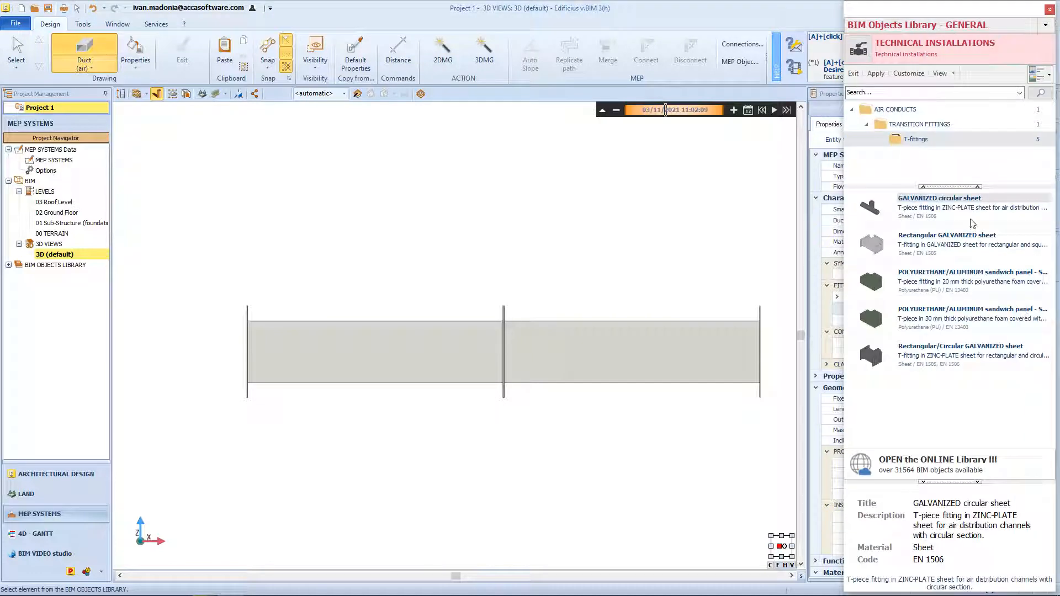
pyautogui.click(1029, 358)
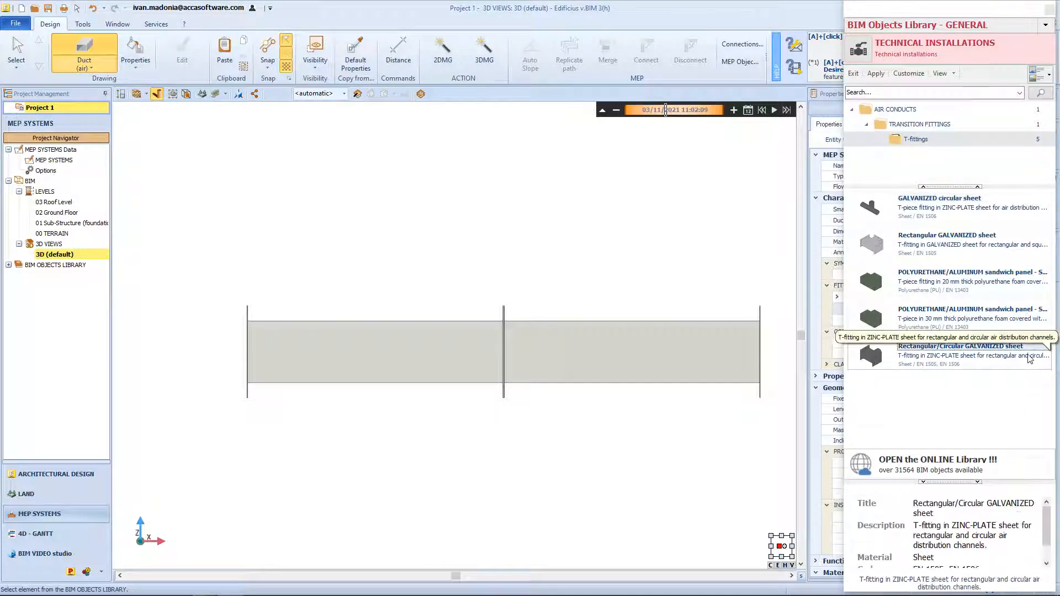
pyautogui.doubleClick(1029, 357)
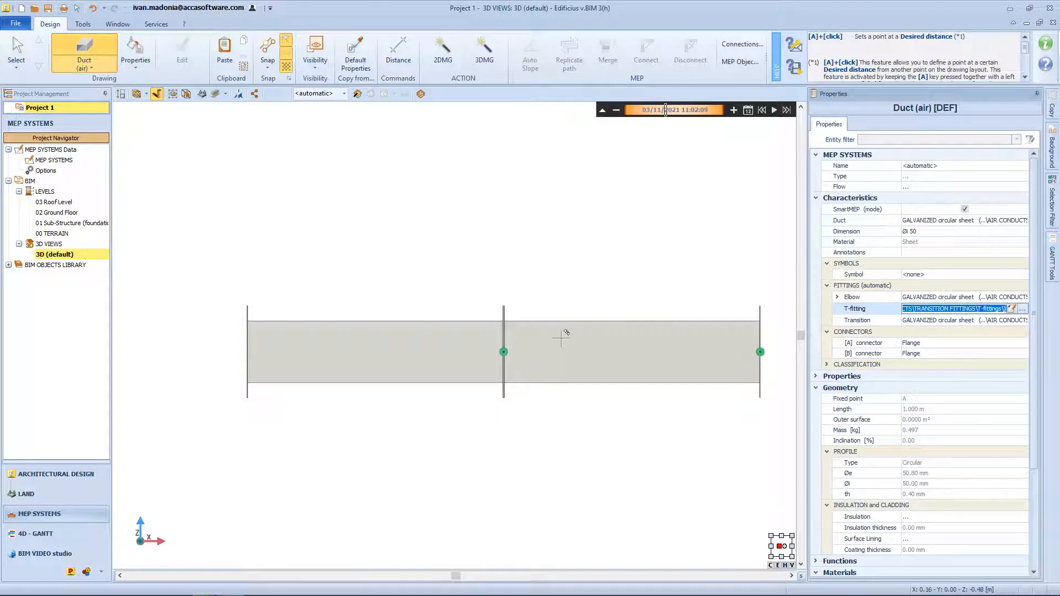
# Draw a vertical circular Øi 50 branch duct upward from the joint between the two rectangular ducts
pyautogui.click(504, 352)
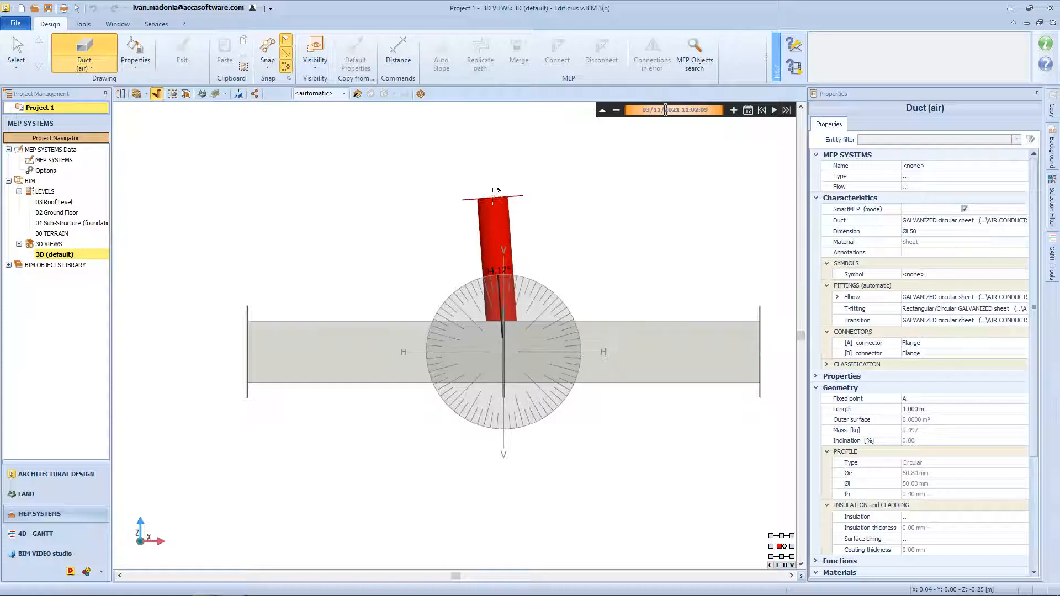
pyautogui.click(503, 109)
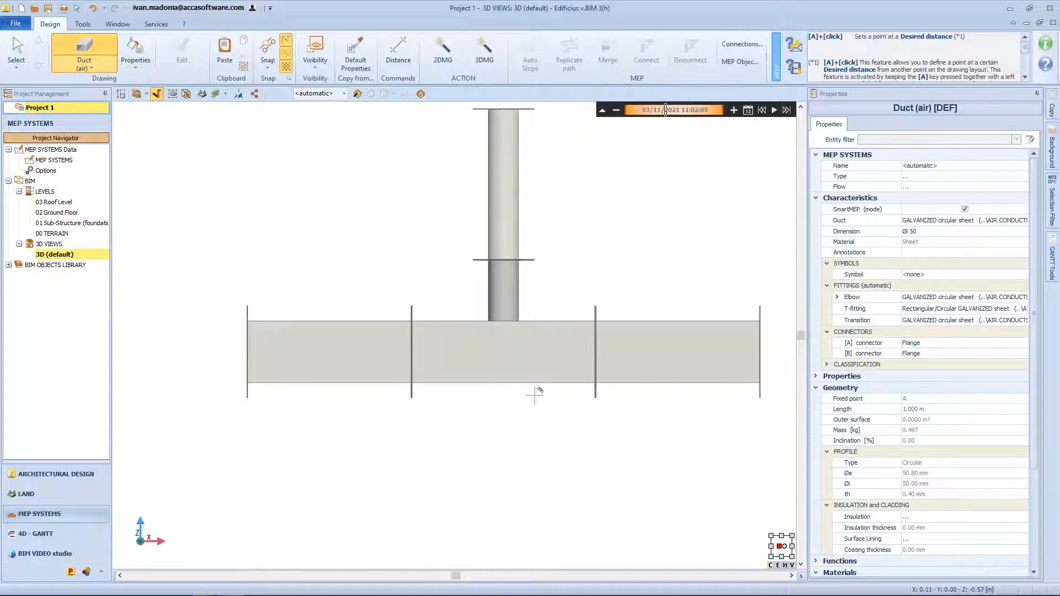
pyautogui.moveTo(539, 395)
pyautogui.mouseDown(button='middle')
pyautogui.moveTo(539, 414)
pyautogui.moveTo(580, 405)
pyautogui.moveTo(536, 400)
pyautogui.mouseUp(button='middle')
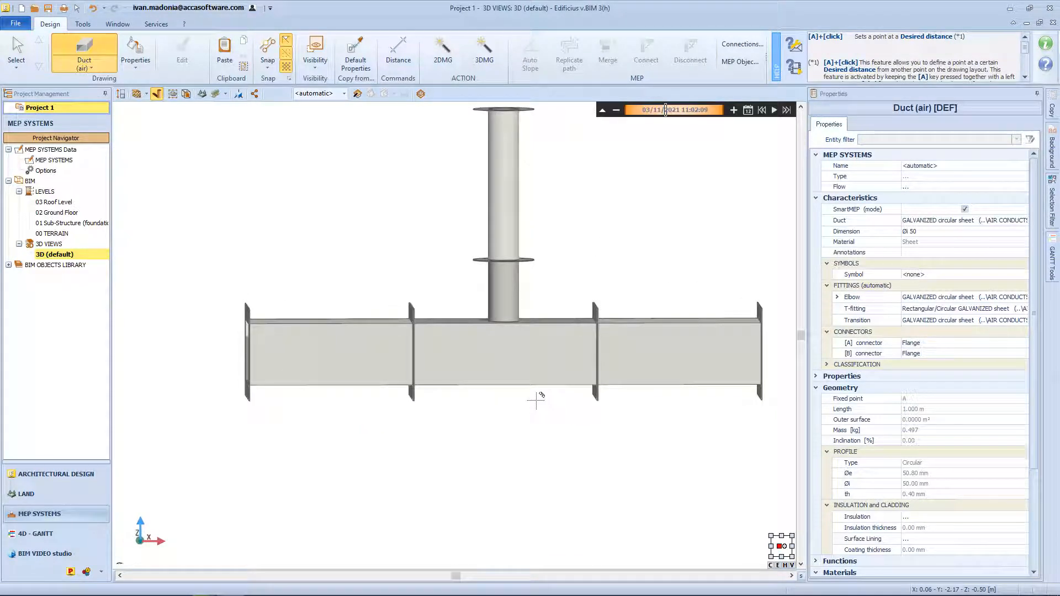
pyautogui.click(172, 93)
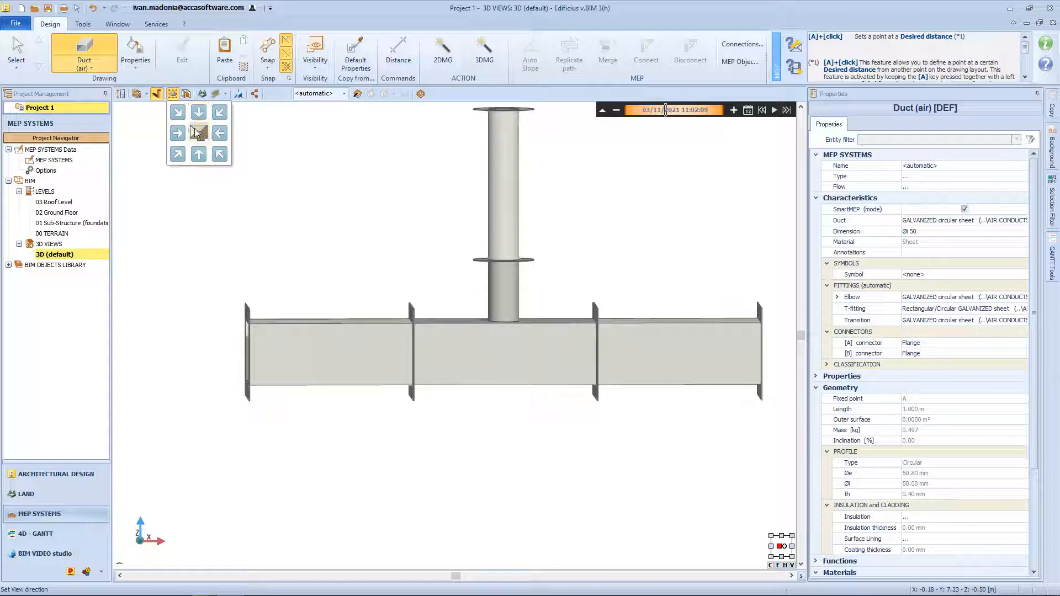
pyautogui.click(196, 132)
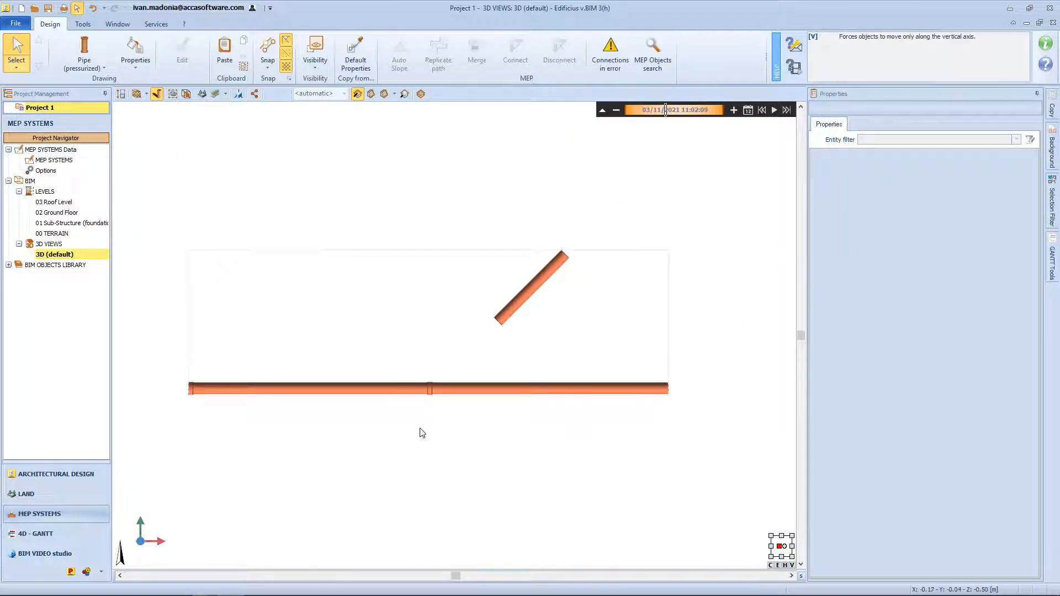
# Stretch end A of the slanted 12x1 pipe to the main pipe's joint and select the T-fitting between them
pyautogui.click(508, 315)
pyautogui.moveTo(486, 332); pyautogui.dragTo(429, 389)
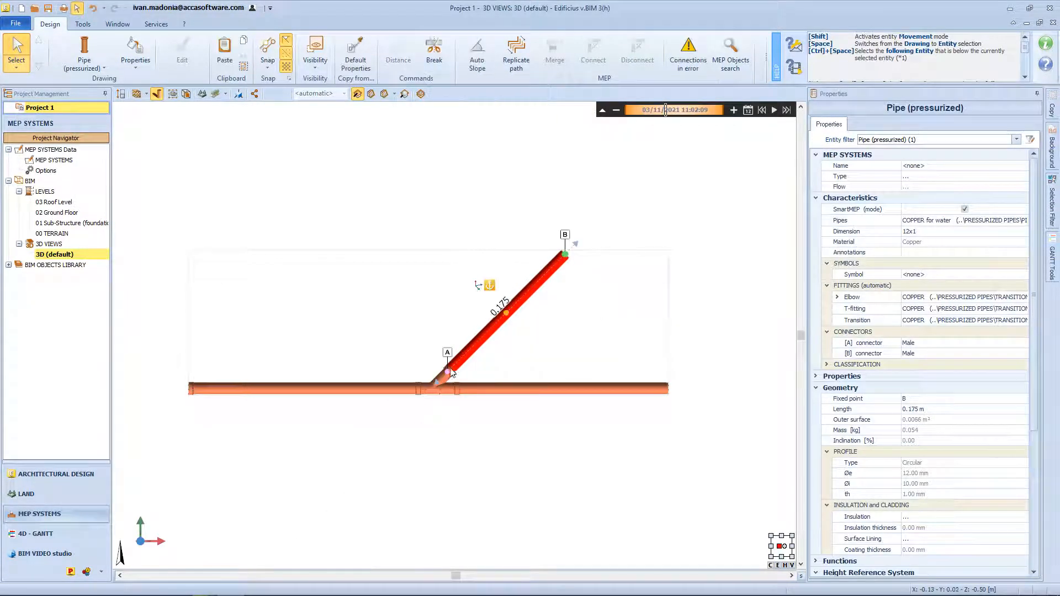
pyautogui.click(441, 411)
pyautogui.click(442, 391)
pyautogui.scroll(5, 450, 381)
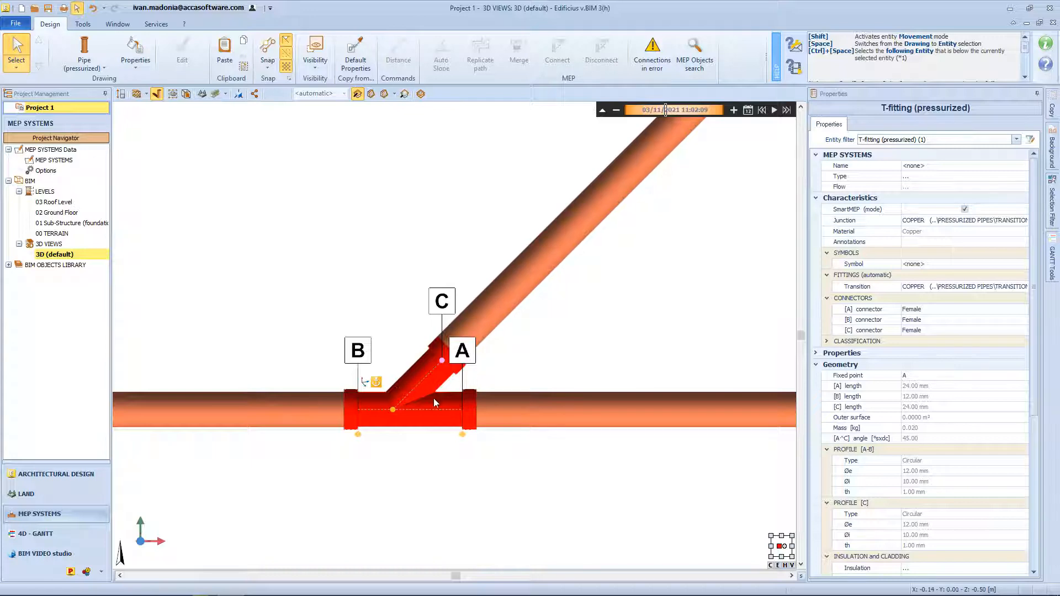
# In the Ground Floor plan, break the 0.300 m pressurized pipe at its midpoint
pyautogui.click(61, 214)
pyautogui.click(404, 350)
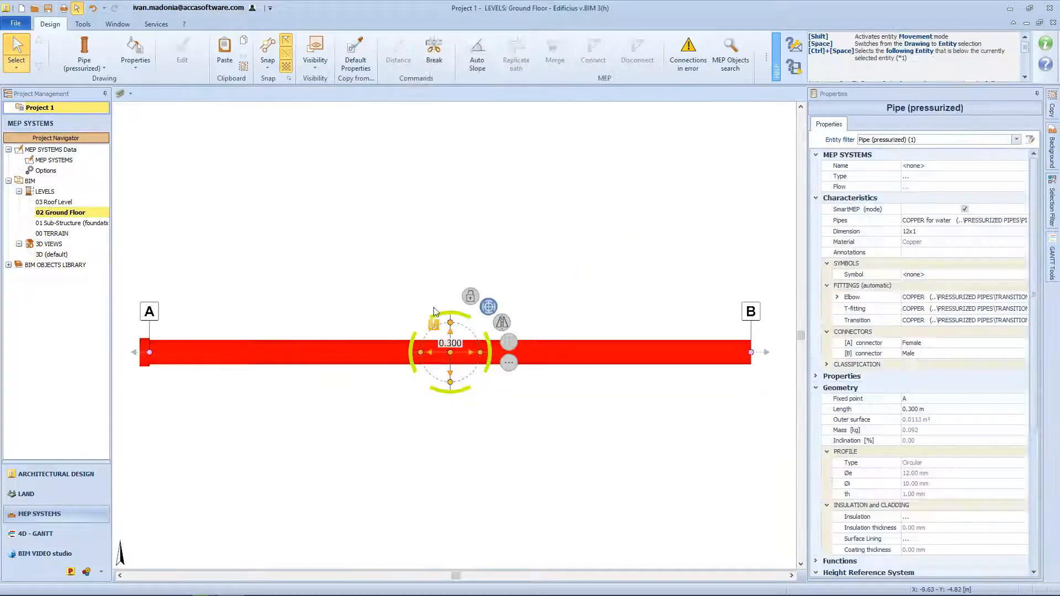
pyautogui.click(433, 61)
# Draw a slanted 12x1 branch pipe about 0.100 m long from the main pipe's new joint and select the T-fitting
pyautogui.click(83, 57)
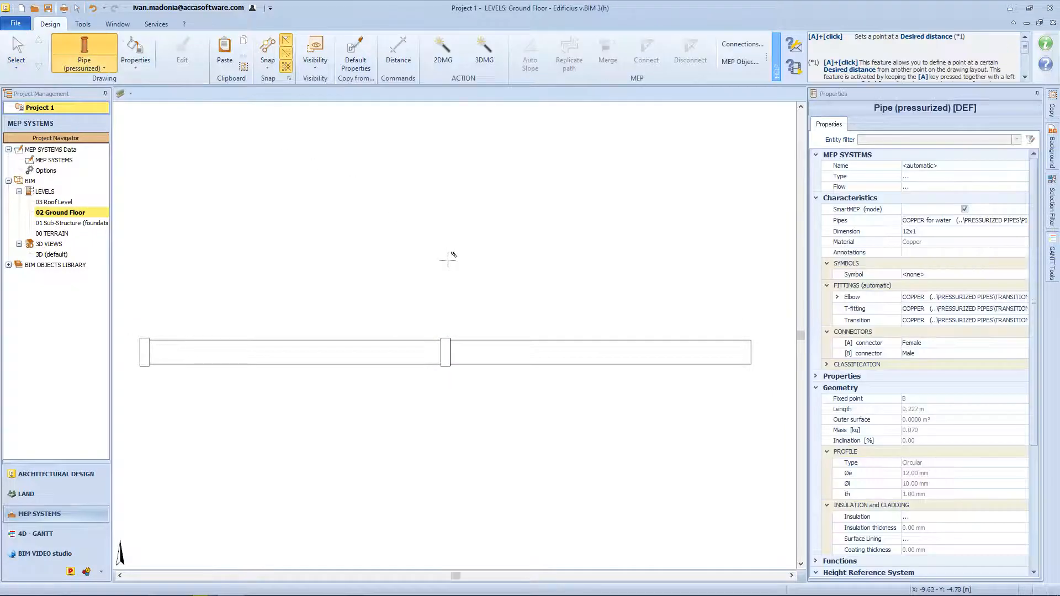
pyautogui.click(450, 352)
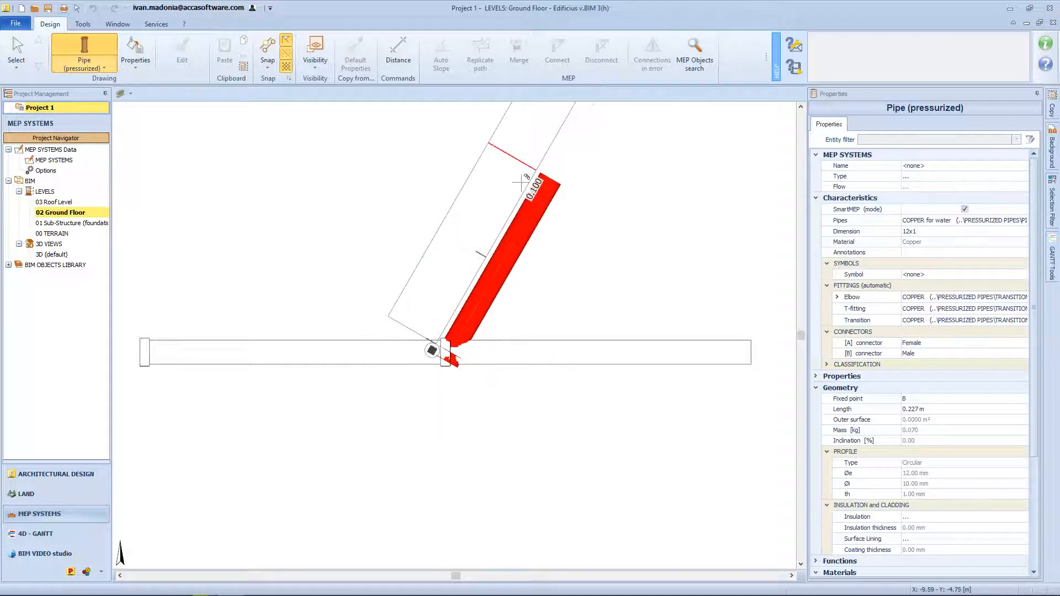
pyautogui.click(550, 177)
pyautogui.scroll(3, 447, 331)
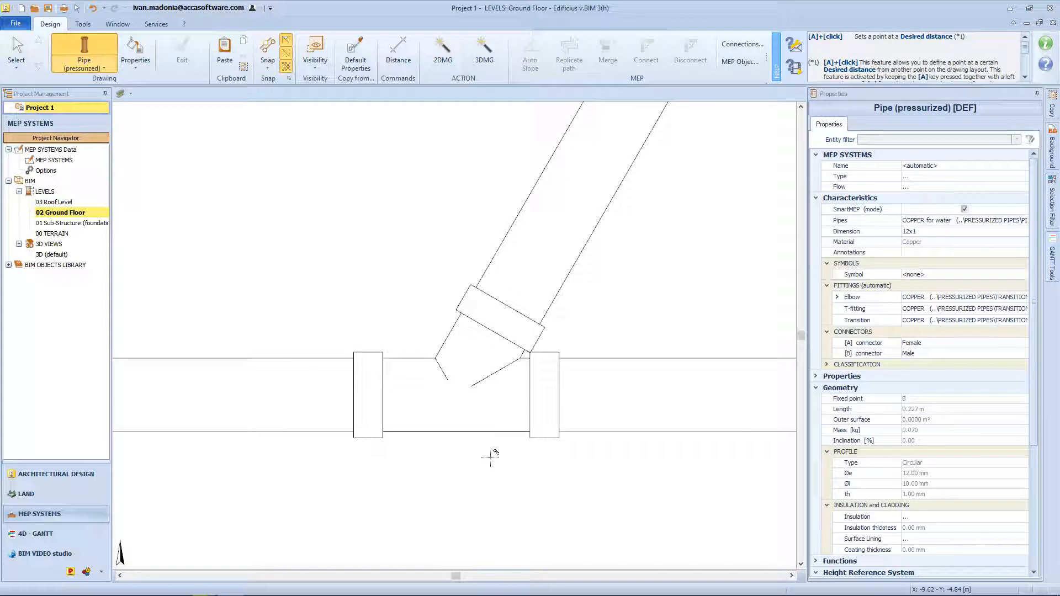
pyautogui.press('Escape')
pyautogui.click(473, 402)
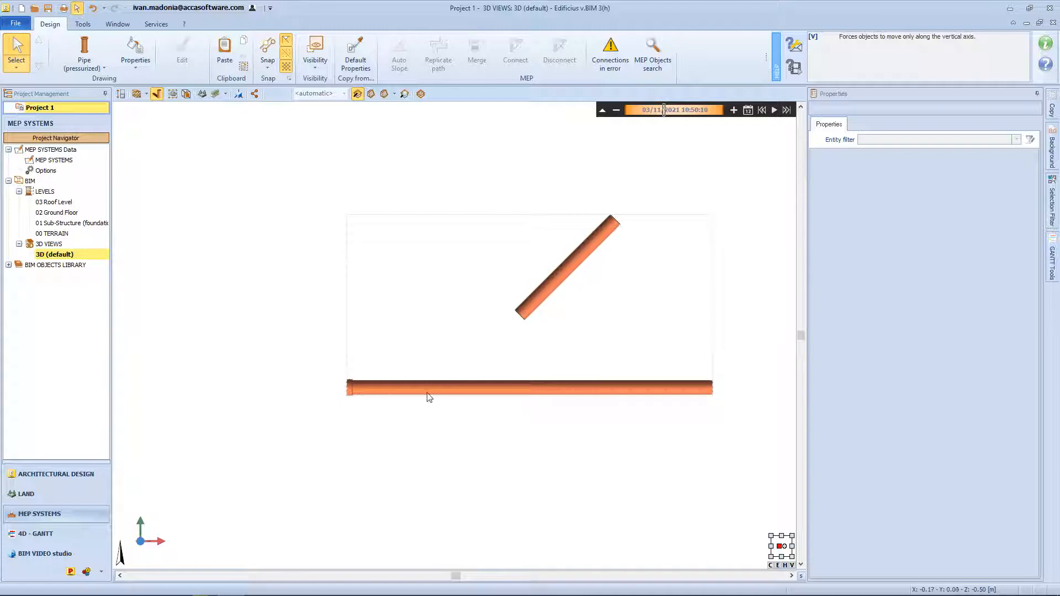
# Select the horizontal main pipe and the slanted pipe together and connect them with an automatic T-fitting
pyautogui.click(571, 391)
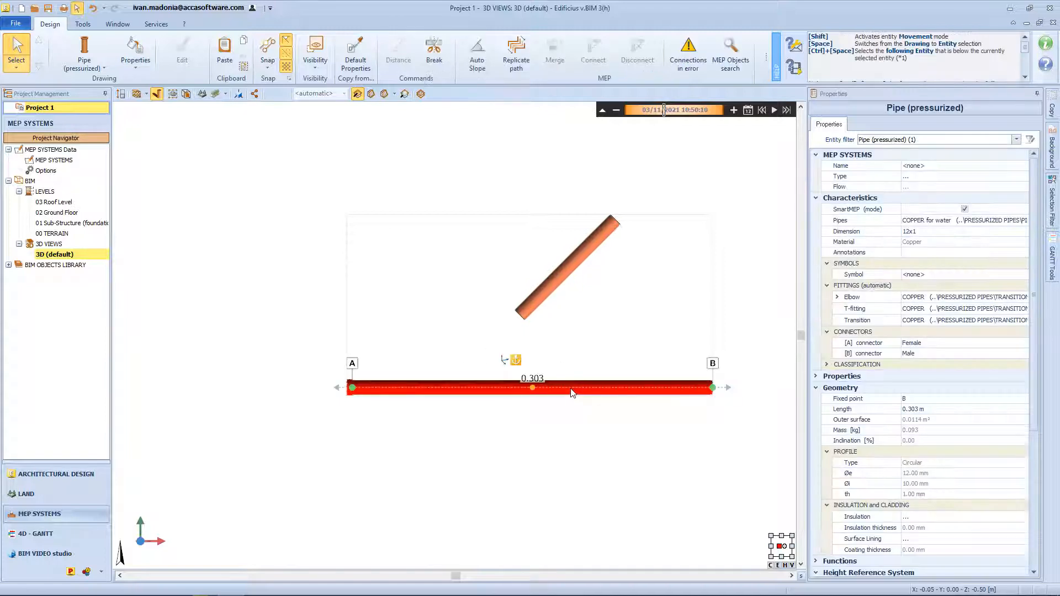
pyautogui.click(557, 288)
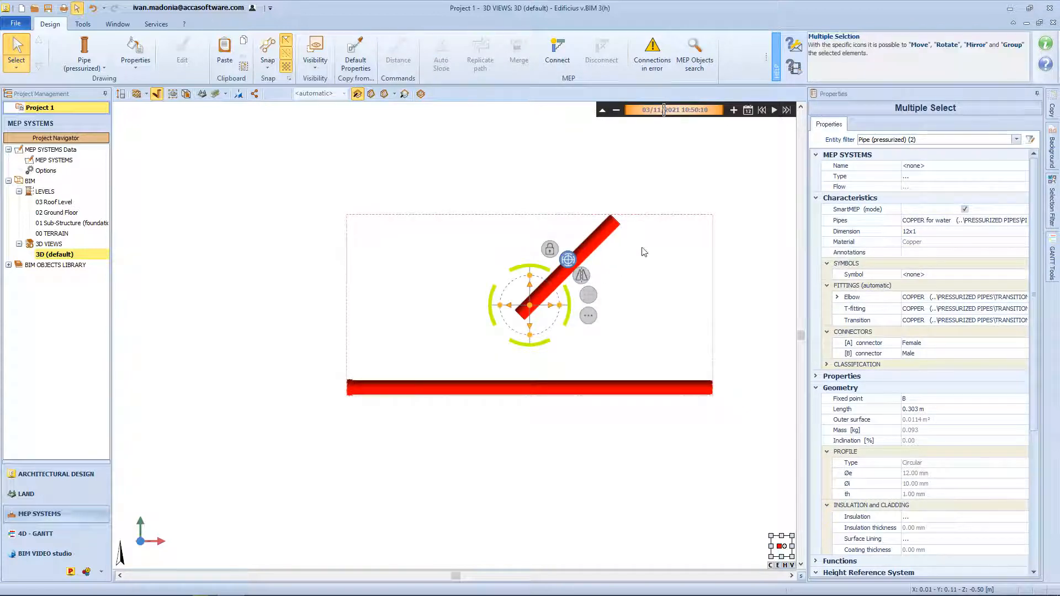
pyautogui.click(561, 62)
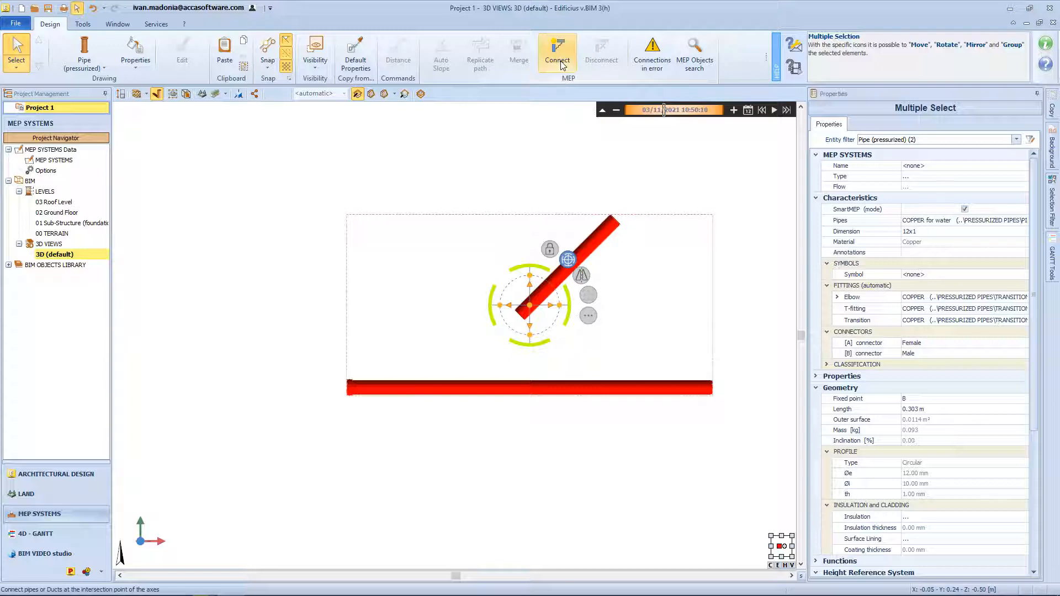
pyautogui.click(561, 63)
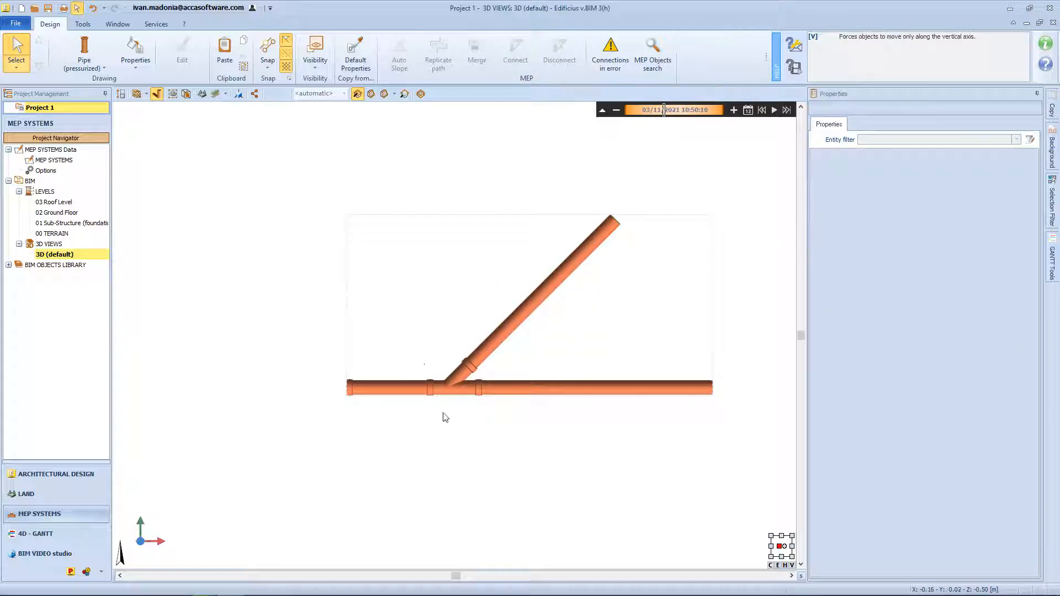
# Select both main pipe segments and the slanted branch around the T-fitting to examine them, and clear the selection
pyautogui.click(476, 388)
pyautogui.keyDown('ctrl'); pyautogui.click(396, 392); pyautogui.keyUp('ctrl')
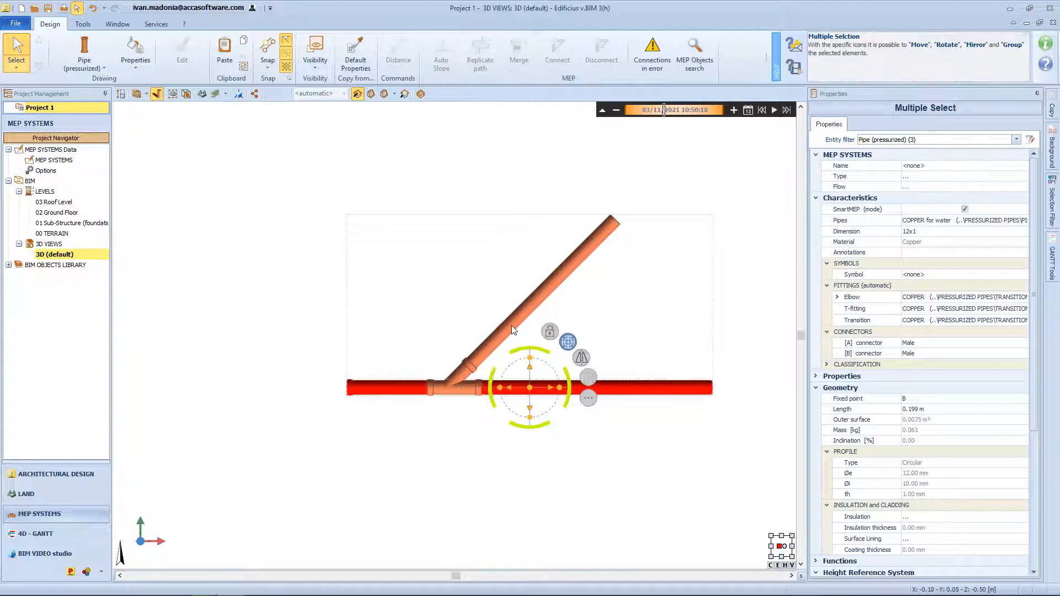
pyautogui.keyDown('ctrl'); pyautogui.click(511, 325); pyautogui.keyUp('ctrl')
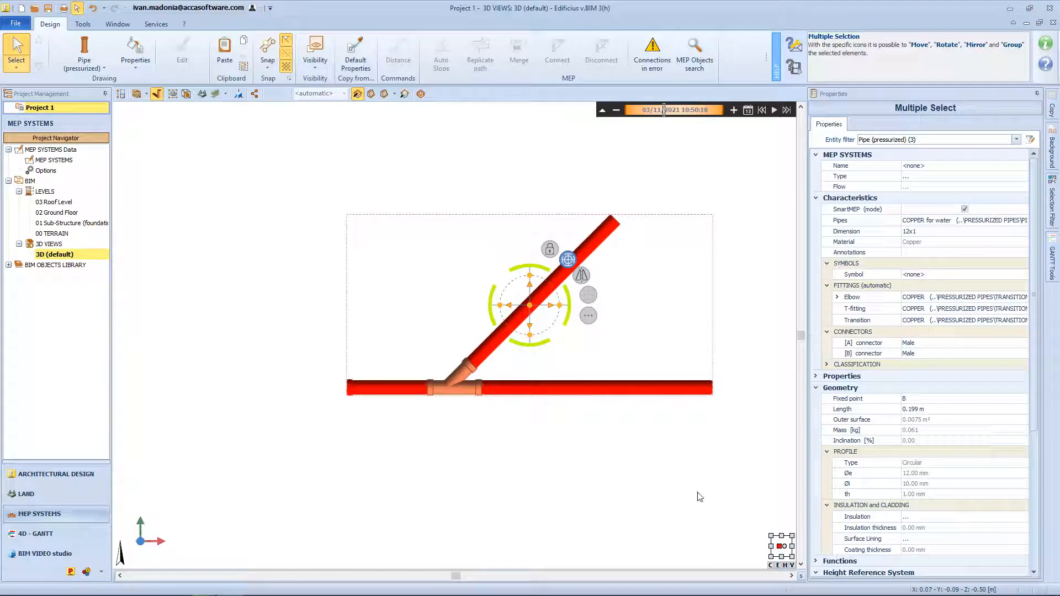
pyautogui.click(643, 480)
# In the Ground Floor plan, select the horizontal main pipe and the slanted pipe and connect them
pyautogui.doubleClick(60, 212)
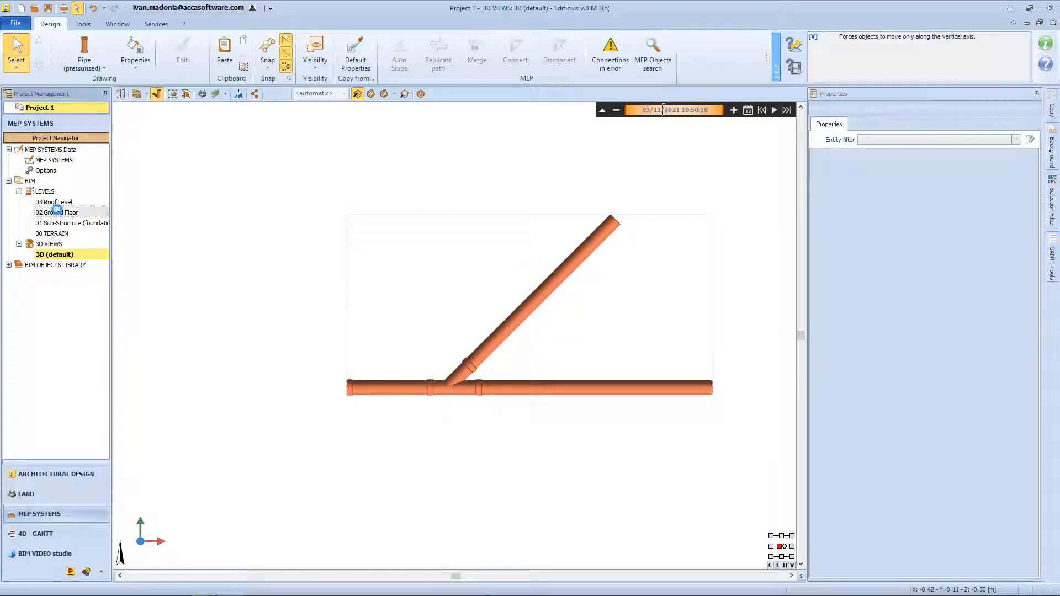
pyautogui.click(425, 340)
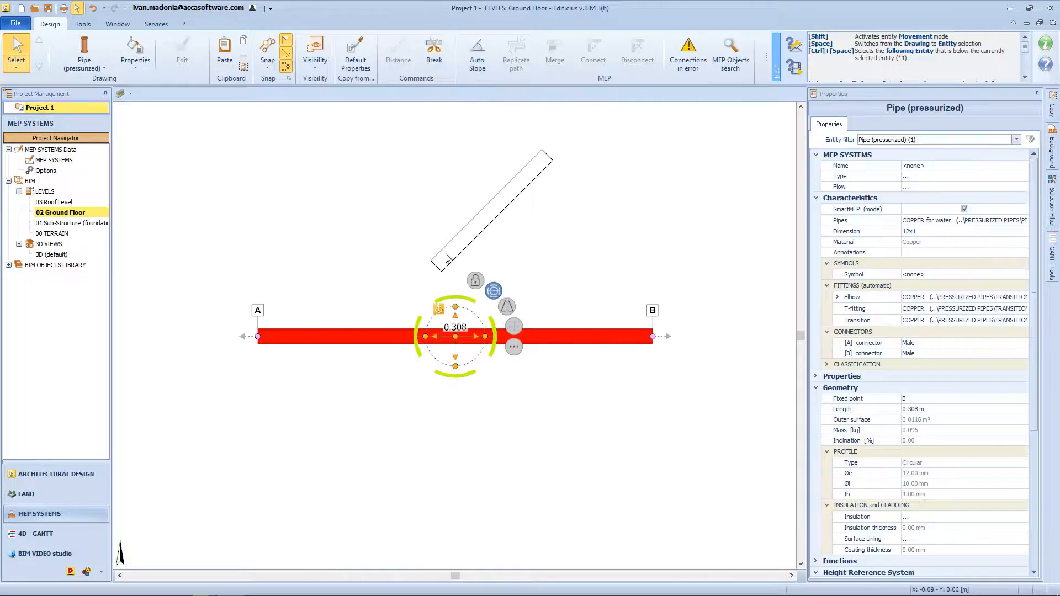
pyautogui.keyDown('ctrl'); pyautogui.click(455, 247); pyautogui.keyUp('ctrl')
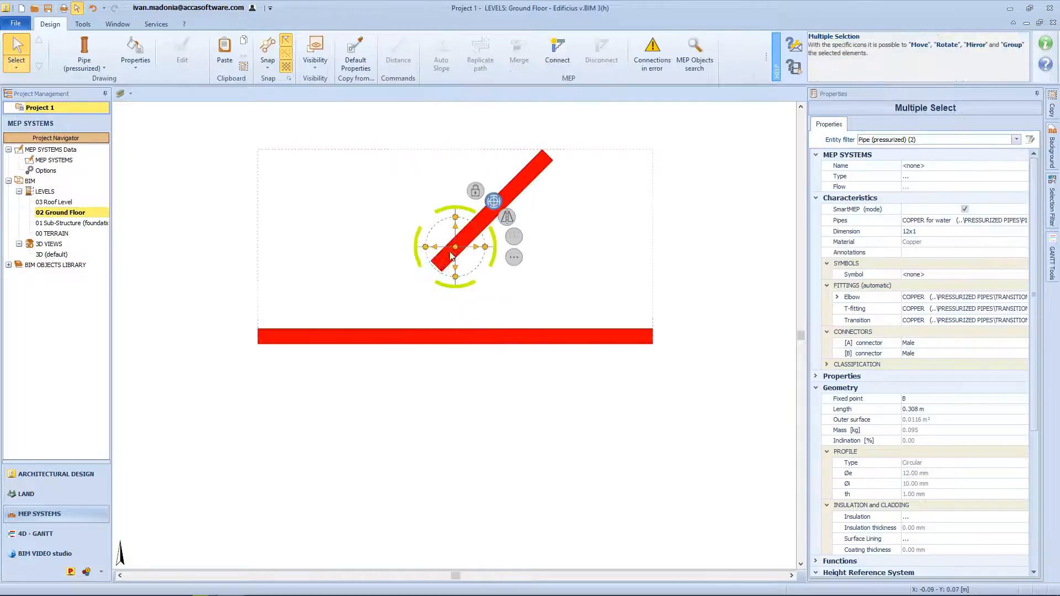
pyautogui.click(570, 54)
pyautogui.scroll(2, 349, 331)
pyautogui.click(409, 383)
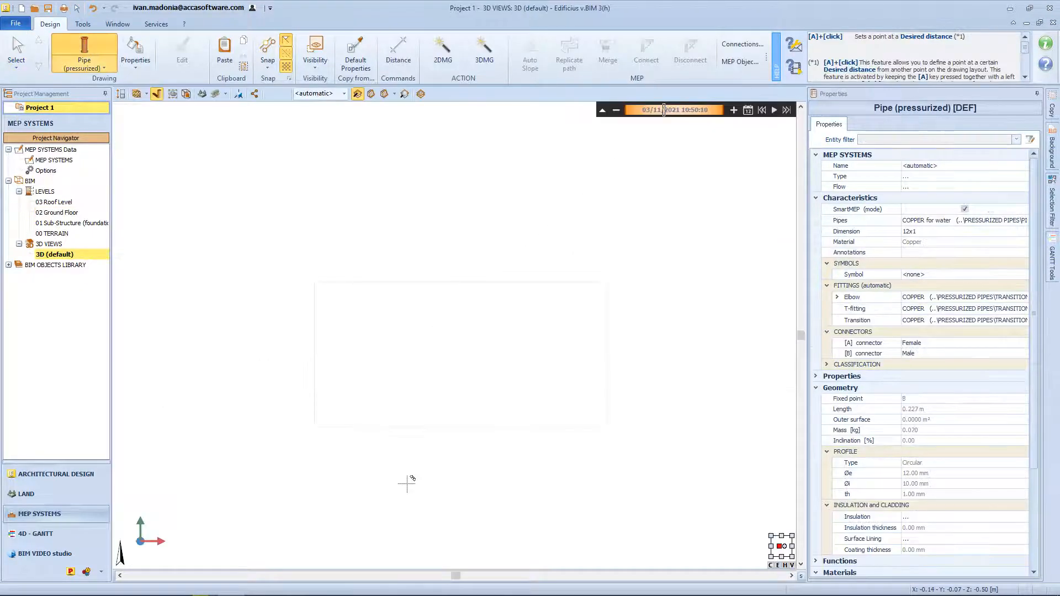
# Look through the mechanical system objects, activate the pressurized T-fitting, and examine the other available object groups
pyautogui.click(86, 65)
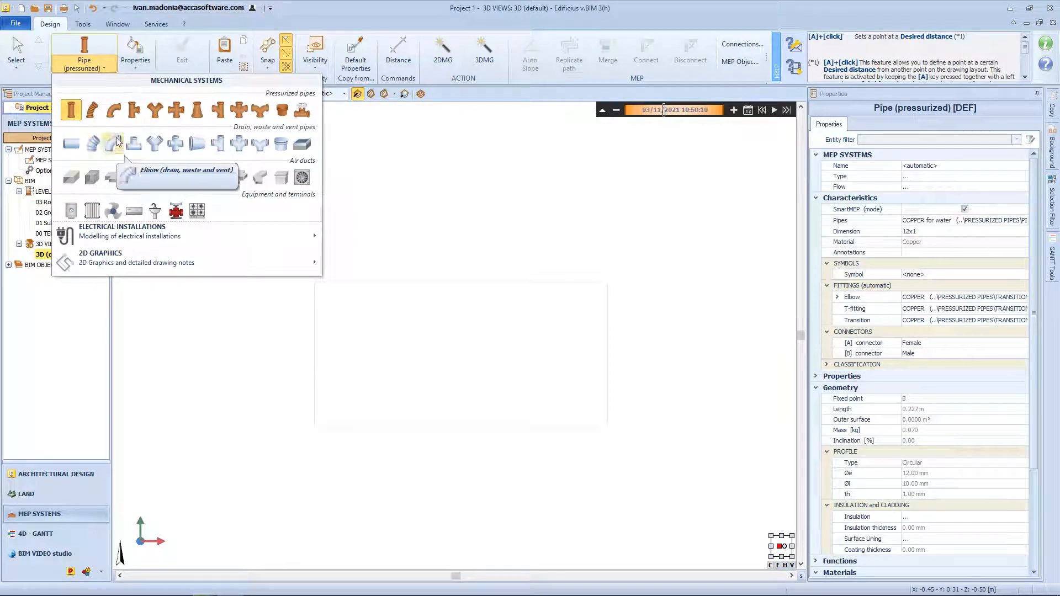
pyautogui.click(134, 112)
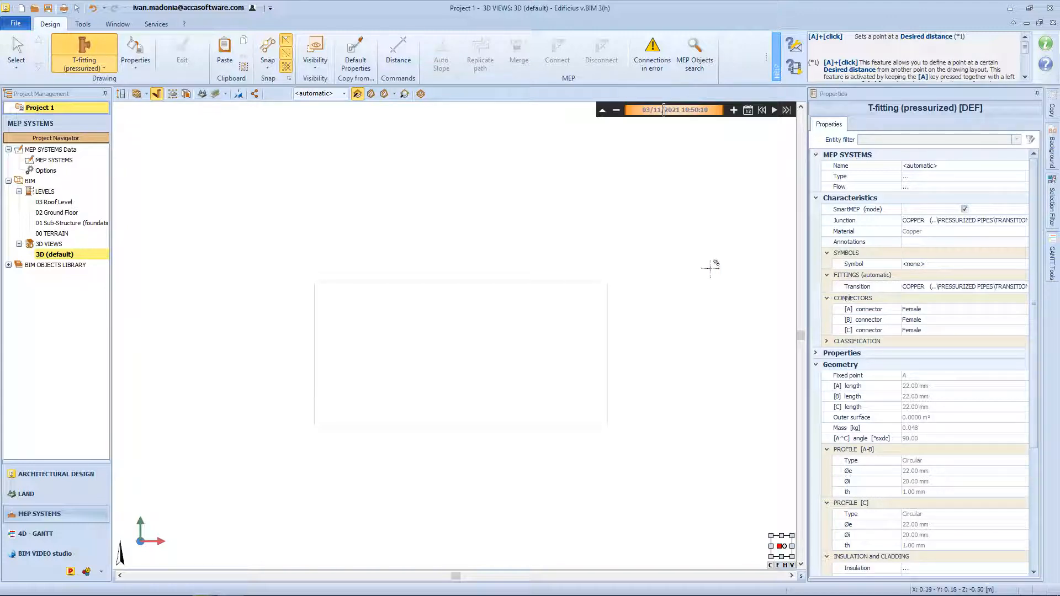
pyautogui.click(94, 67)
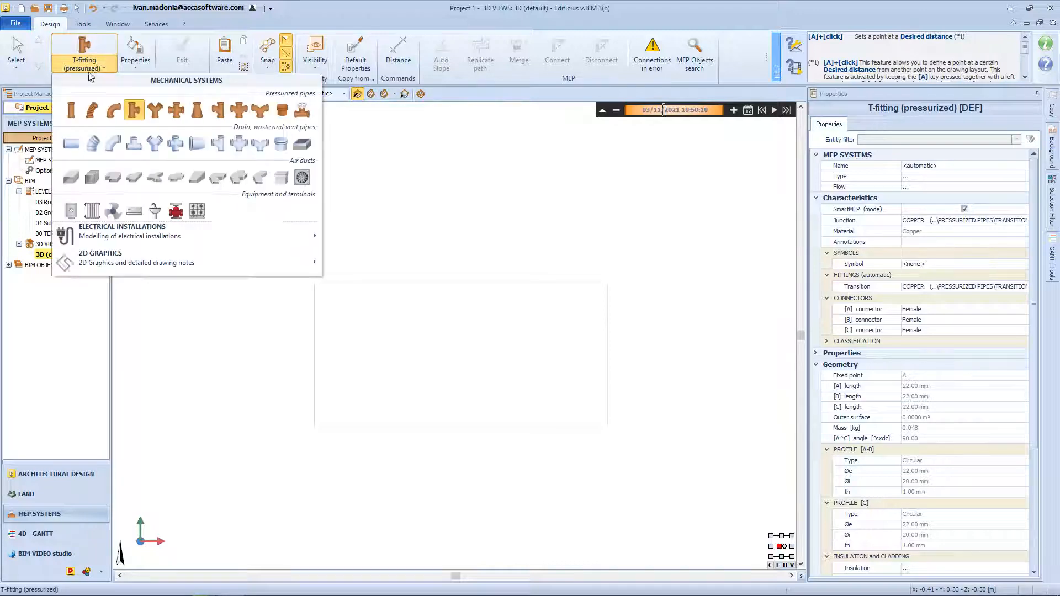
pyautogui.moveTo(188, 232)
pyautogui.click(342, 257)
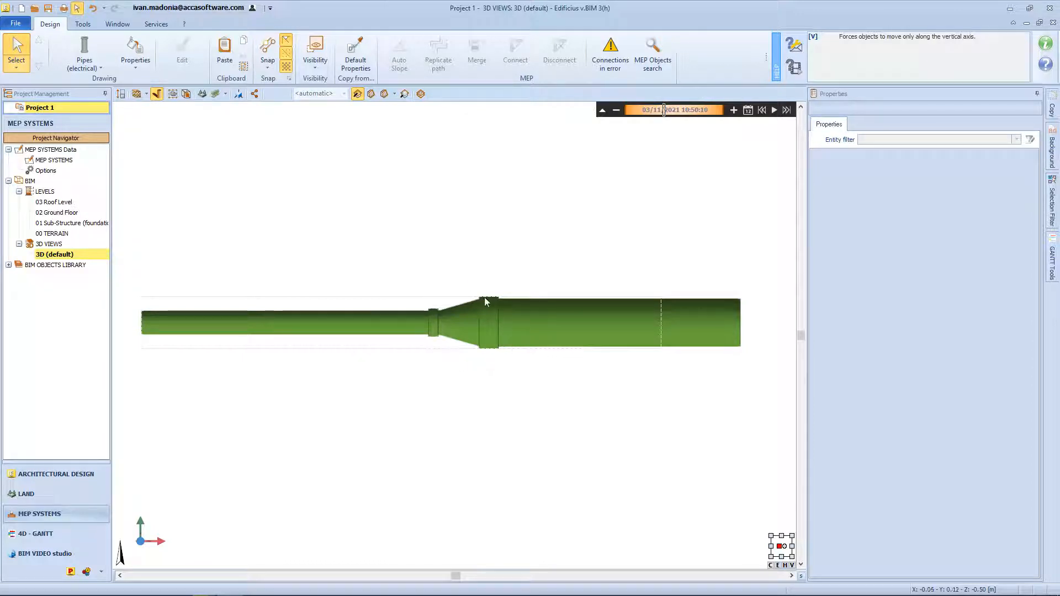
# Check the properties of both electrical pipes and delete them together with their transition
pyautogui.click(388, 329)
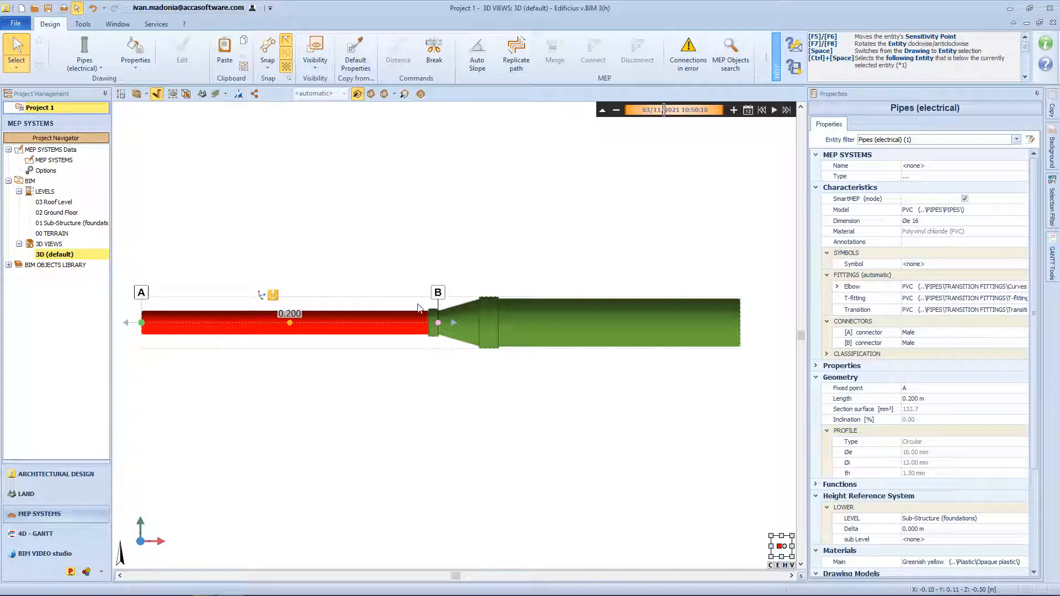
pyautogui.click(514, 314)
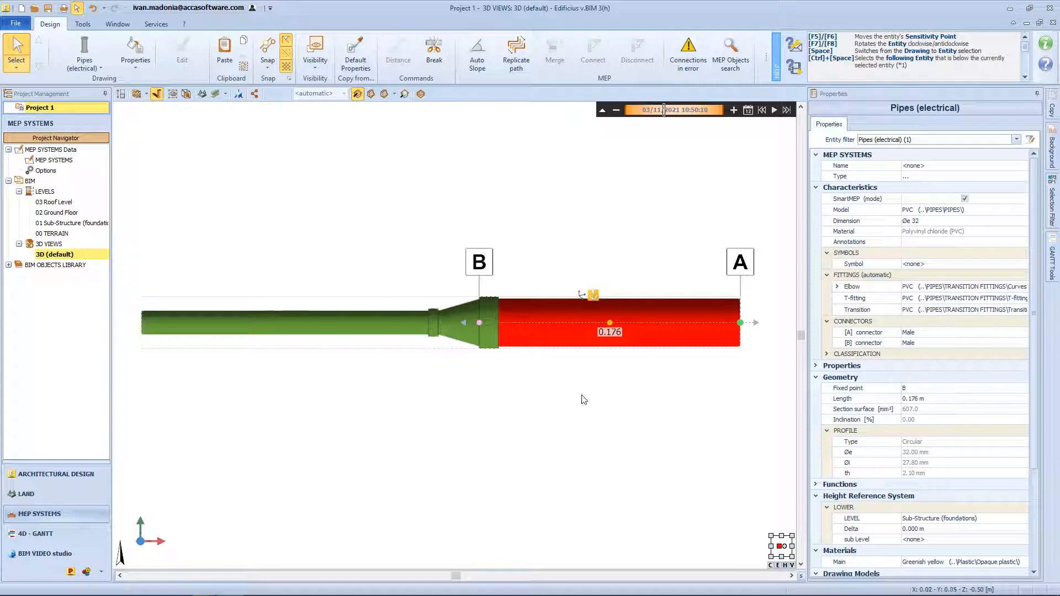
pyautogui.moveTo(556, 417); pyautogui.dragTo(407, 277)
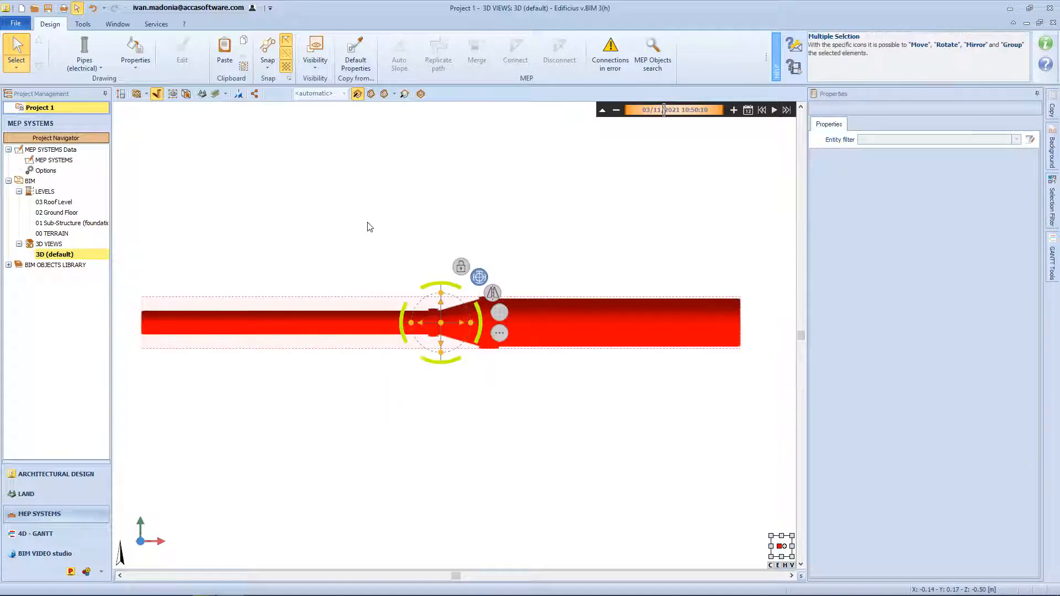
pyautogui.press('Delete')
# Draw a horizontal 12x1 pressurized pipe in the empty 3D view
pyautogui.click(84, 55)
pyautogui.moveTo(276, 85)
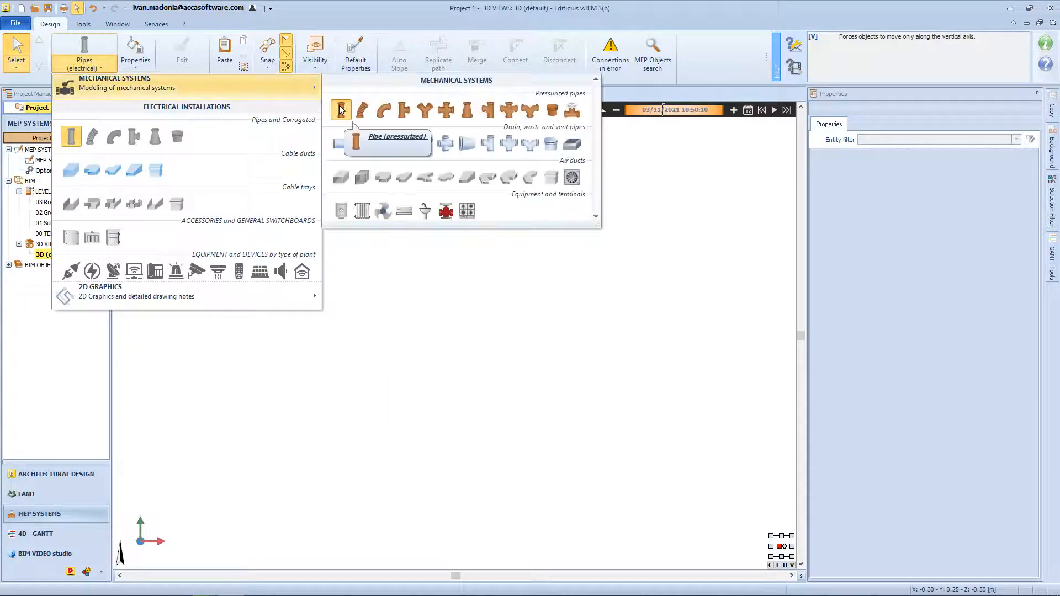
pyautogui.click(341, 110)
pyautogui.click(152, 325)
pyautogui.click(453, 326)
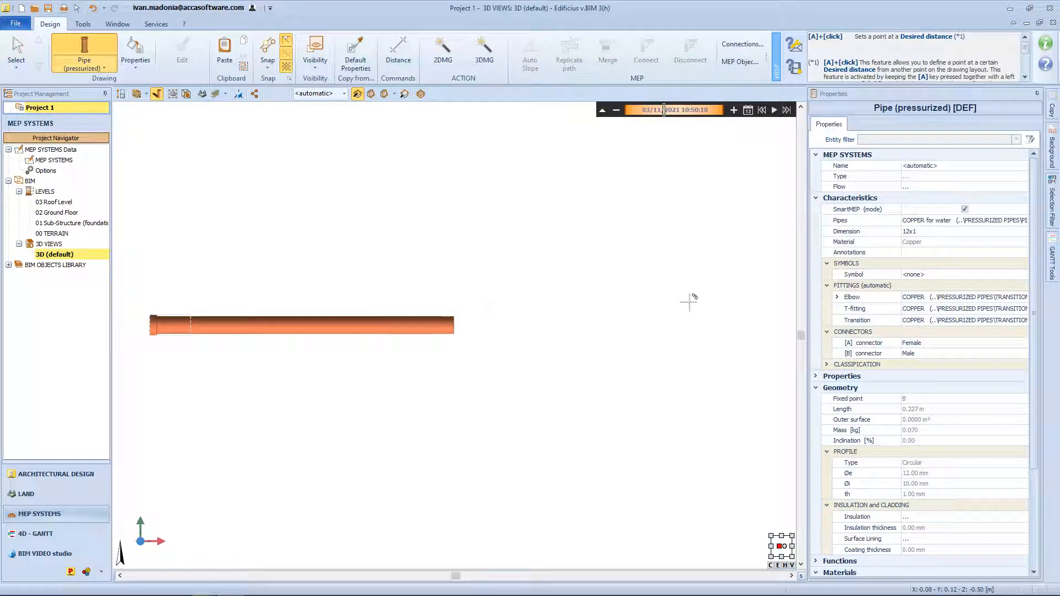
# Set the dimension of the next pressurized pipe to 28x1 from the copper size catalogue
pyautogui.click(993, 231)
pyautogui.click(1024, 231)
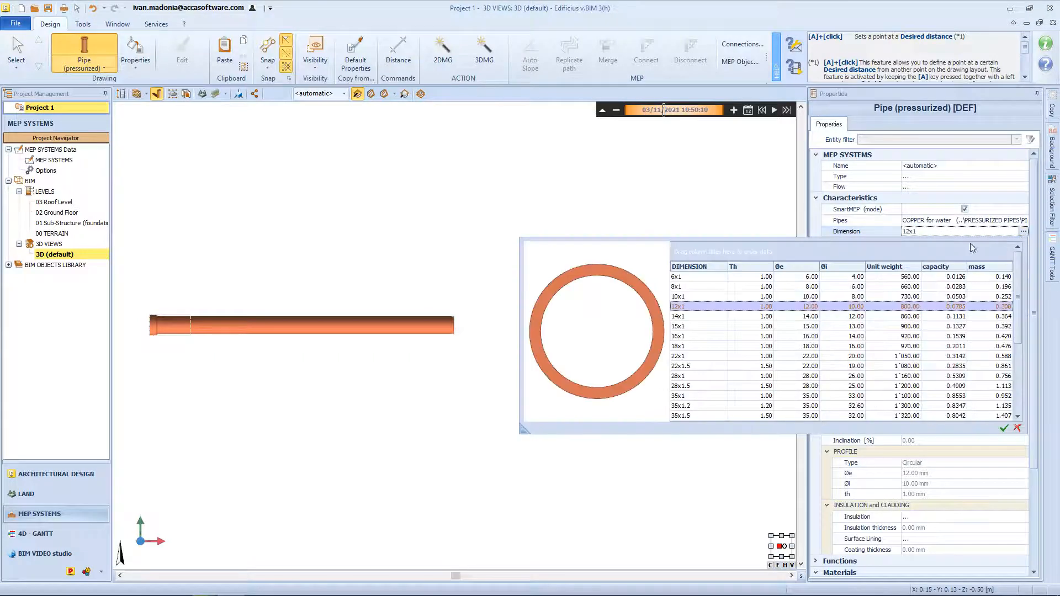
pyautogui.click(678, 377)
pyautogui.click(679, 376)
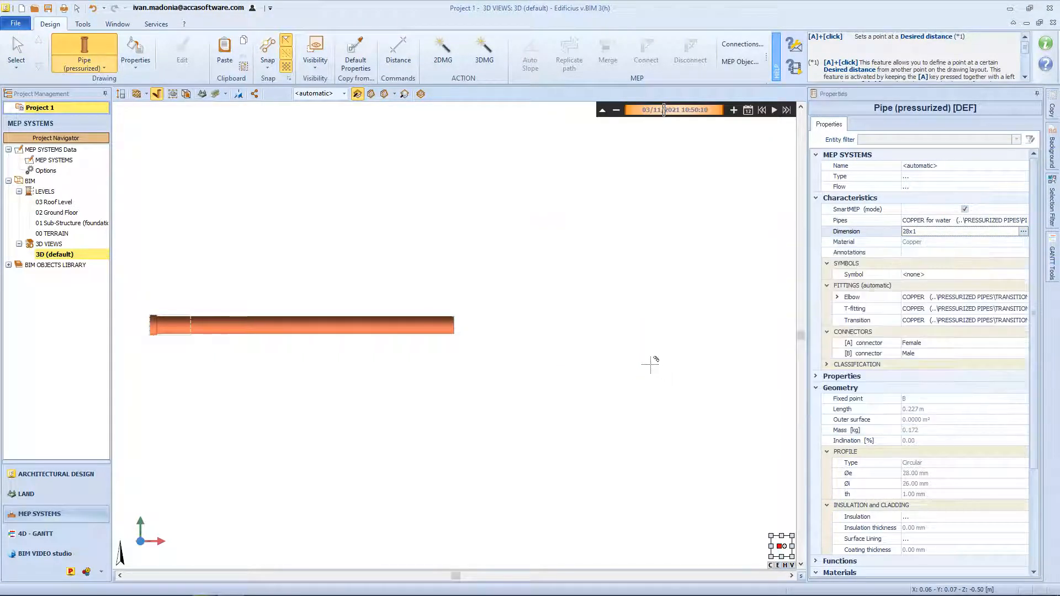
pyautogui.click(455, 324)
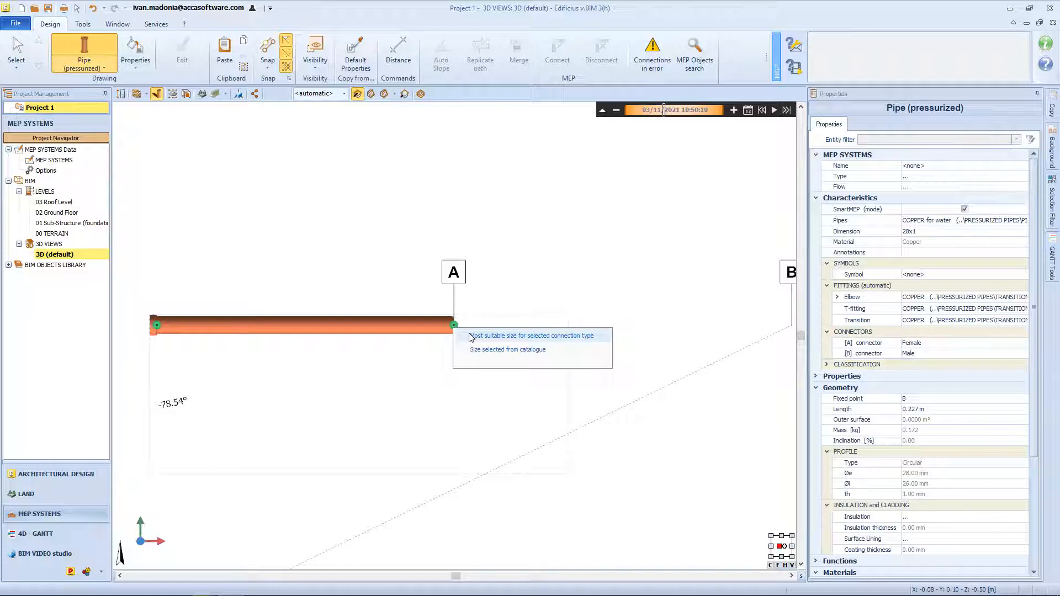
pyautogui.click(467, 337)
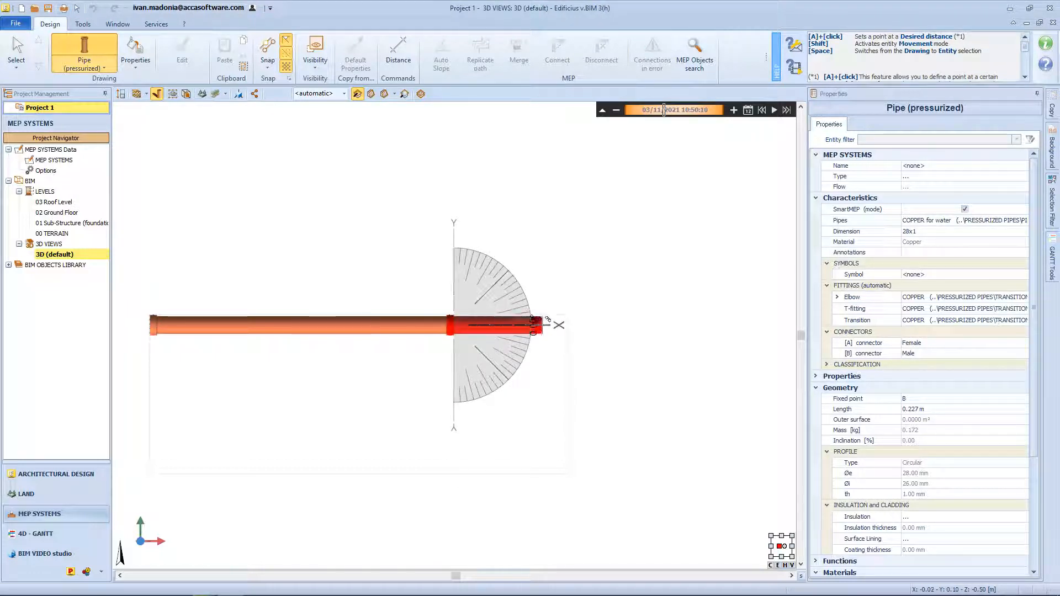
pyautogui.press('space')
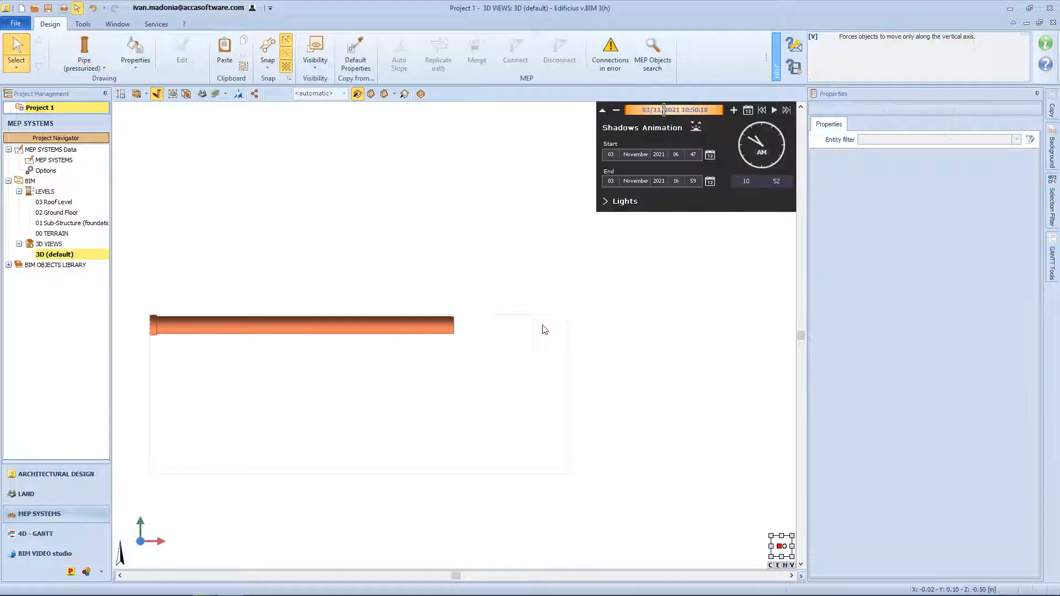
# Draw a 28x1 pipe about 0.150 m long in line from the 12x1 pipe's free end, keeping the size selected from catalogue
pyautogui.press('space')
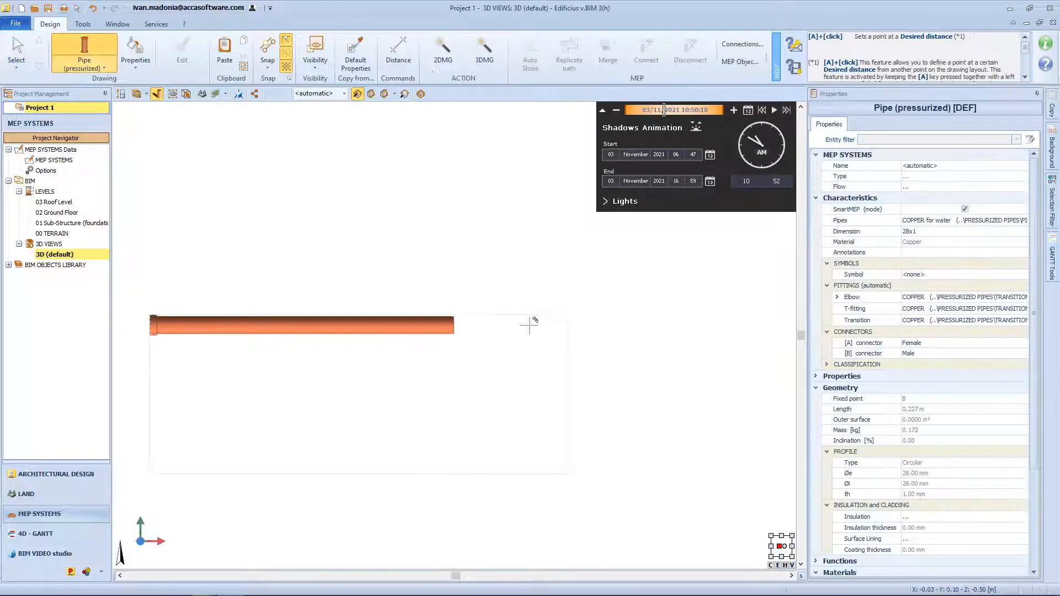
pyautogui.click(454, 326)
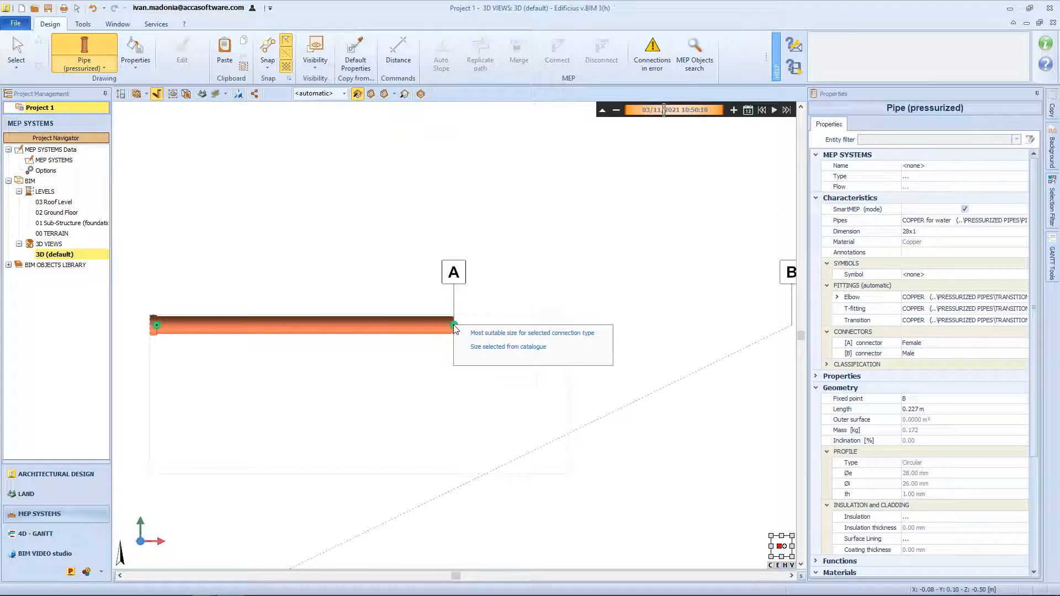
pyautogui.click(470, 352)
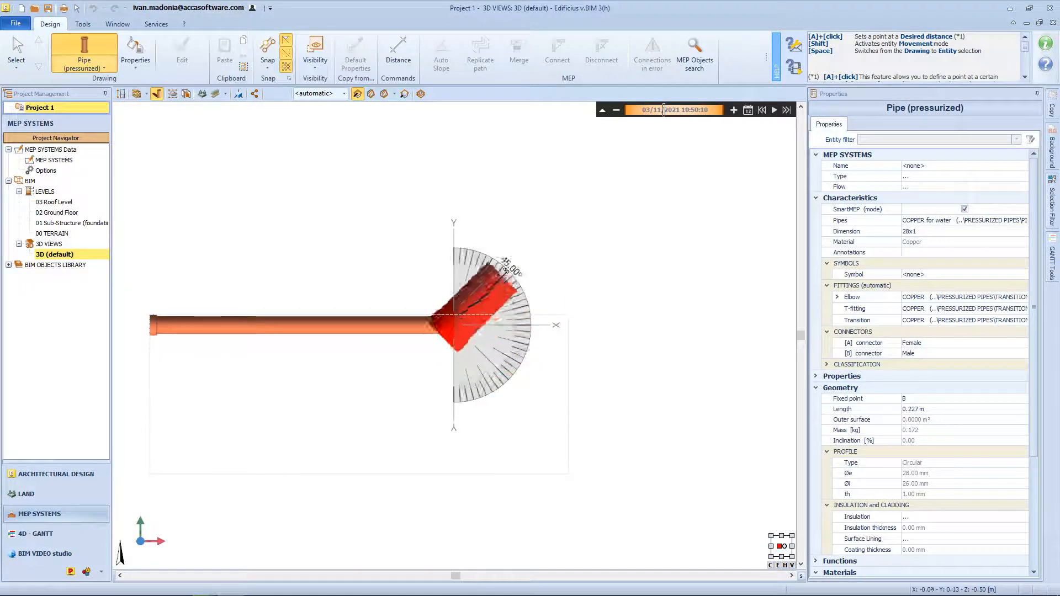
pyautogui.moveTo(541, 261); pyautogui.dragTo(590, 335, button='middle')
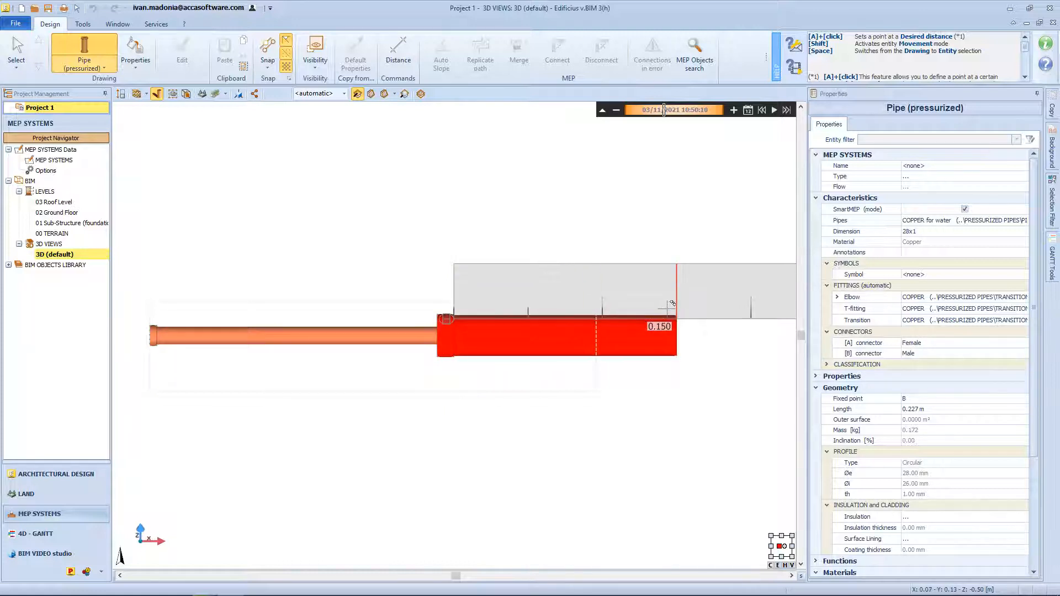
pyautogui.click(671, 303)
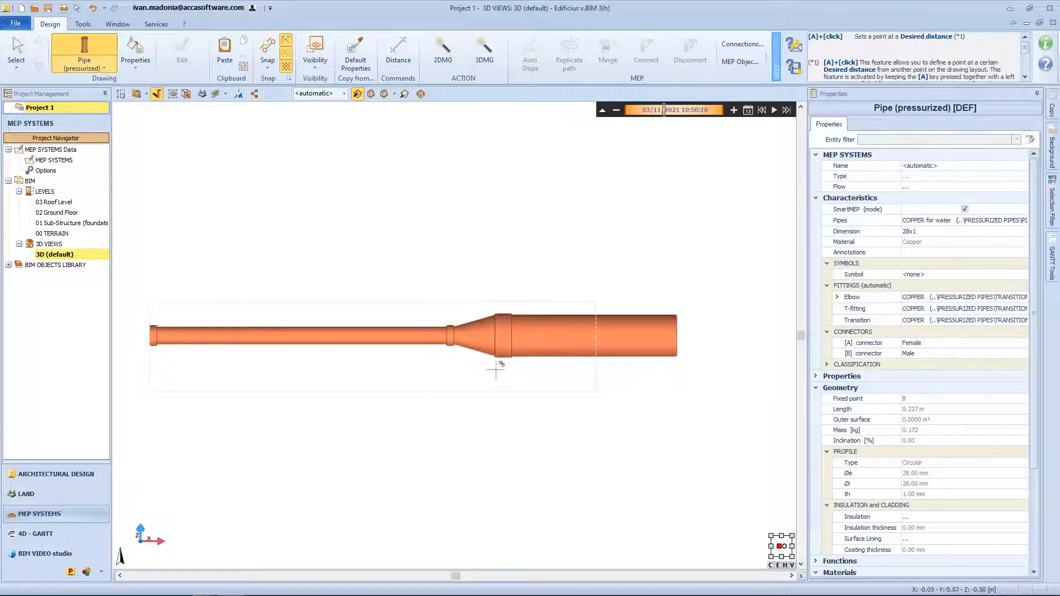
# Delete the transition between the 12x1 and 28x1 pipes and move the 28x1 pipe toward the 12x1 pipe's end
pyautogui.press('Escape')
pyautogui.click(481, 333)
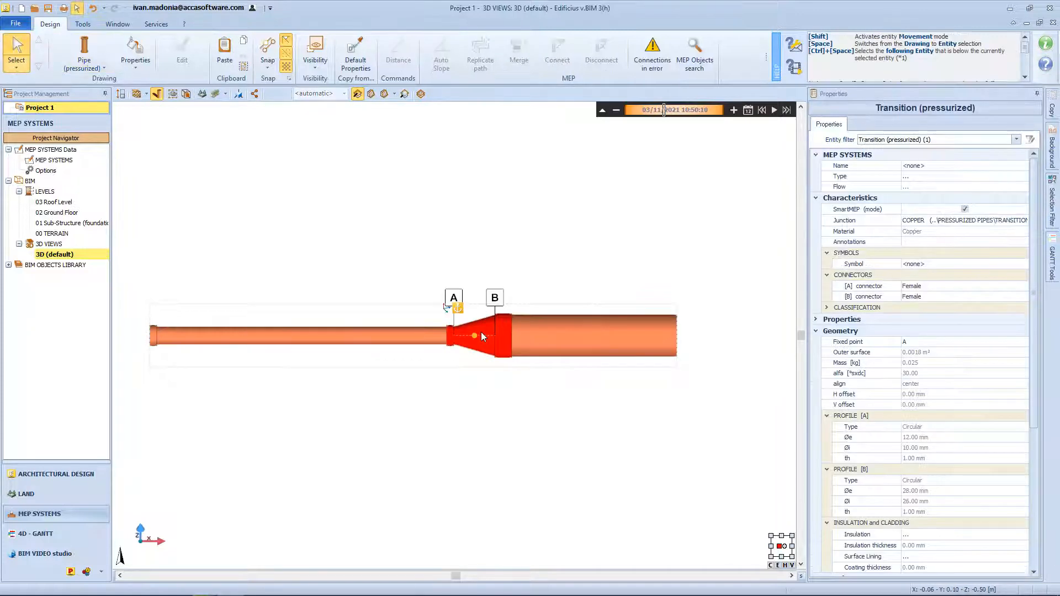
pyautogui.press('Delete')
pyautogui.click(584, 332)
pyautogui.moveTo(585, 336); pyautogui.dragTo(453, 336)
pyautogui.press('Escape')
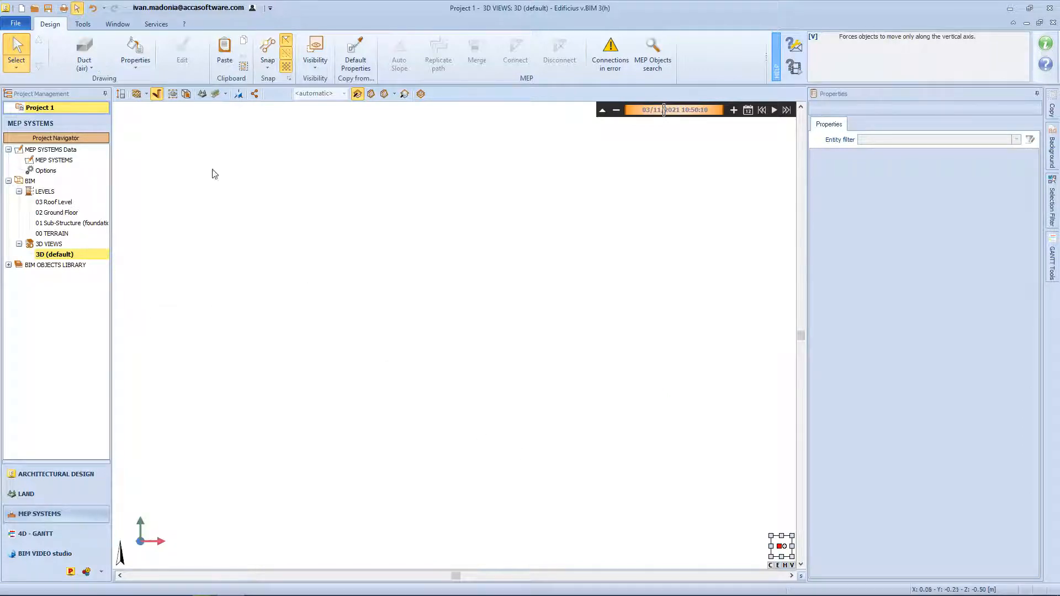
# Draw a horizontal 100x100 rectangular galvanized sheet air duct in the empty 3D view
pyautogui.click(84, 53)
pyautogui.click(170, 327)
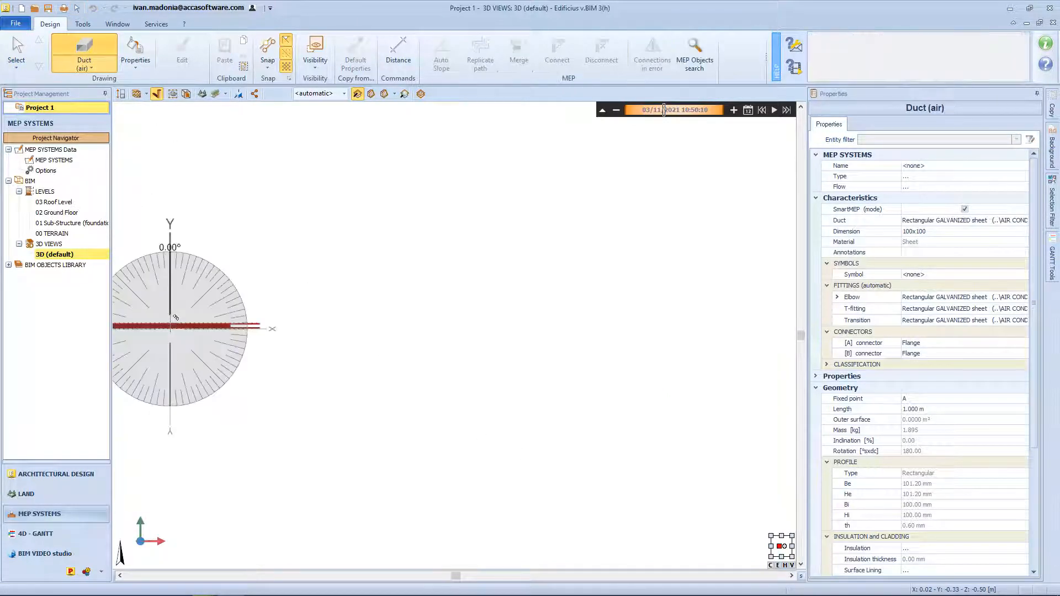
pyautogui.click(429, 330)
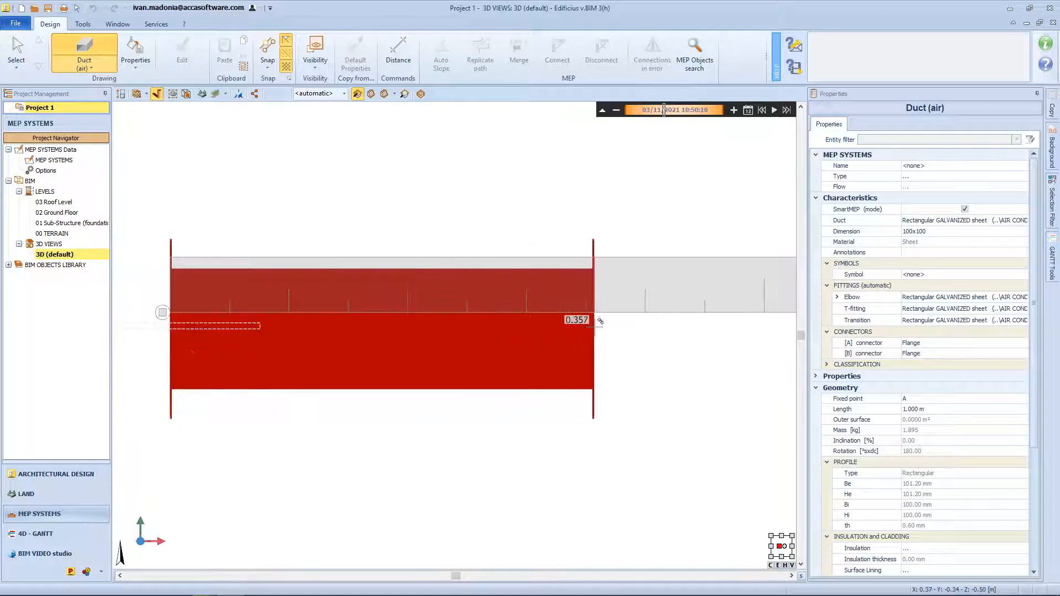
pyautogui.moveTo(595, 327); pyautogui.dragTo(609, 308, button='middle')
pyautogui.click(674, 305)
pyautogui.scroll(-3, 561, 321)
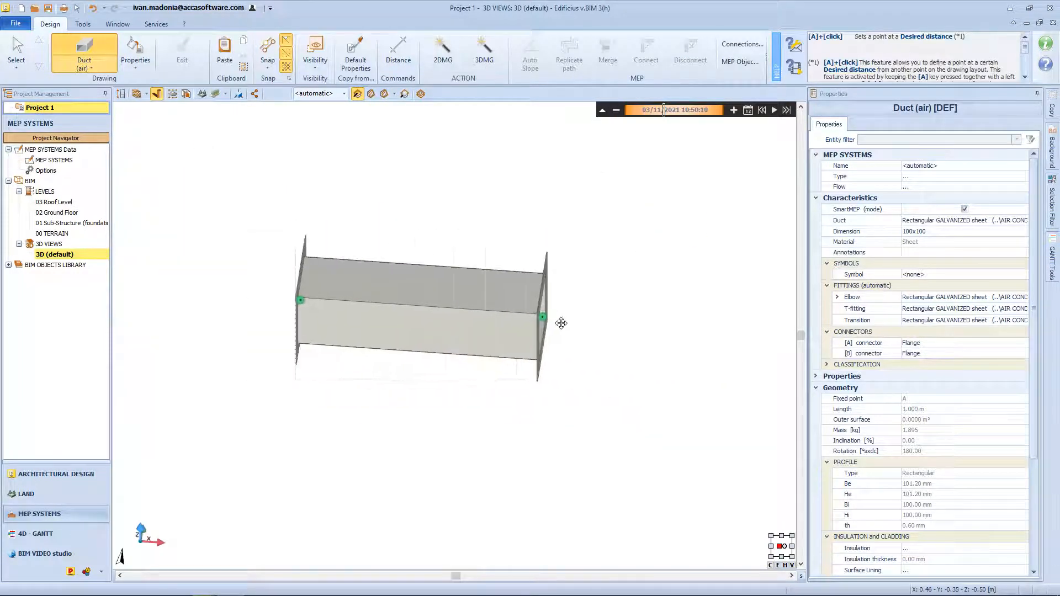
pyautogui.press('Escape')
pyautogui.moveTo(454, 300); pyautogui.dragTo(425, 299, button='middle')
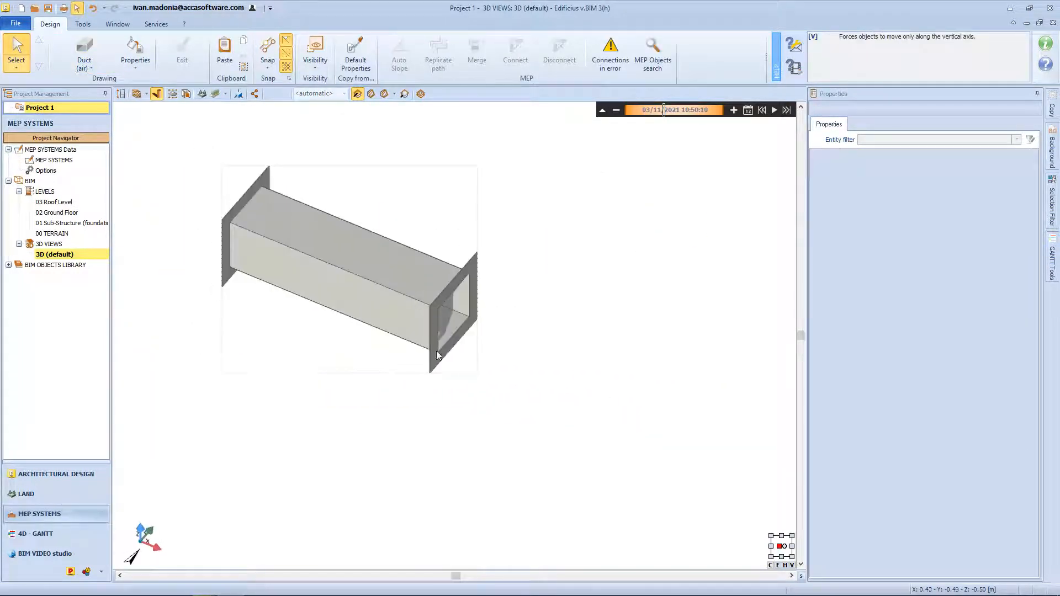
# Start a new air duct of type GALVANIZED circular sheet with dimension Øi 60
pyautogui.click(85, 50)
pyautogui.click(1023, 221)
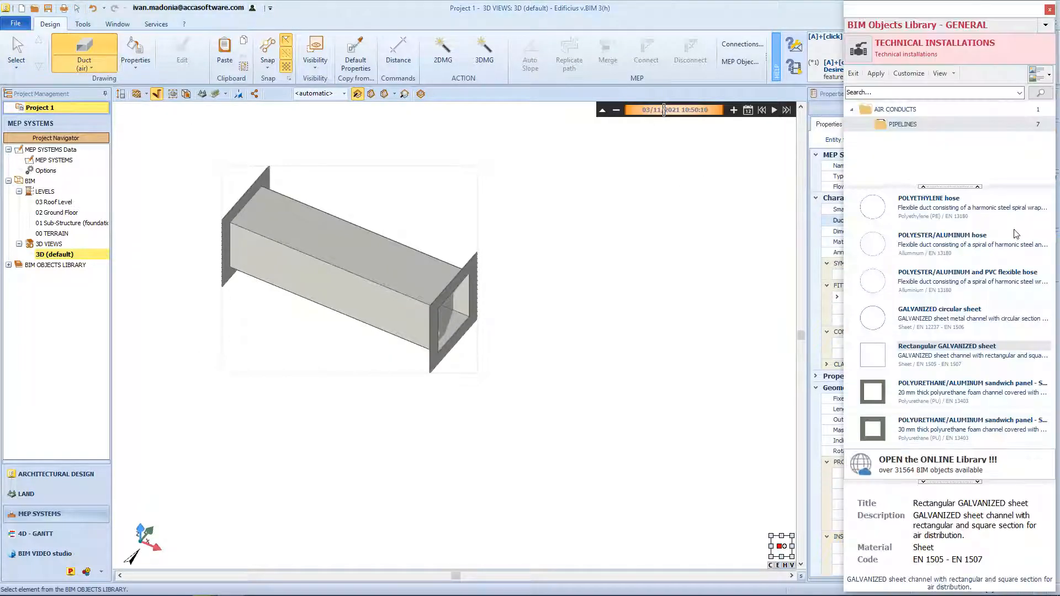
pyautogui.doubleClick(989, 302)
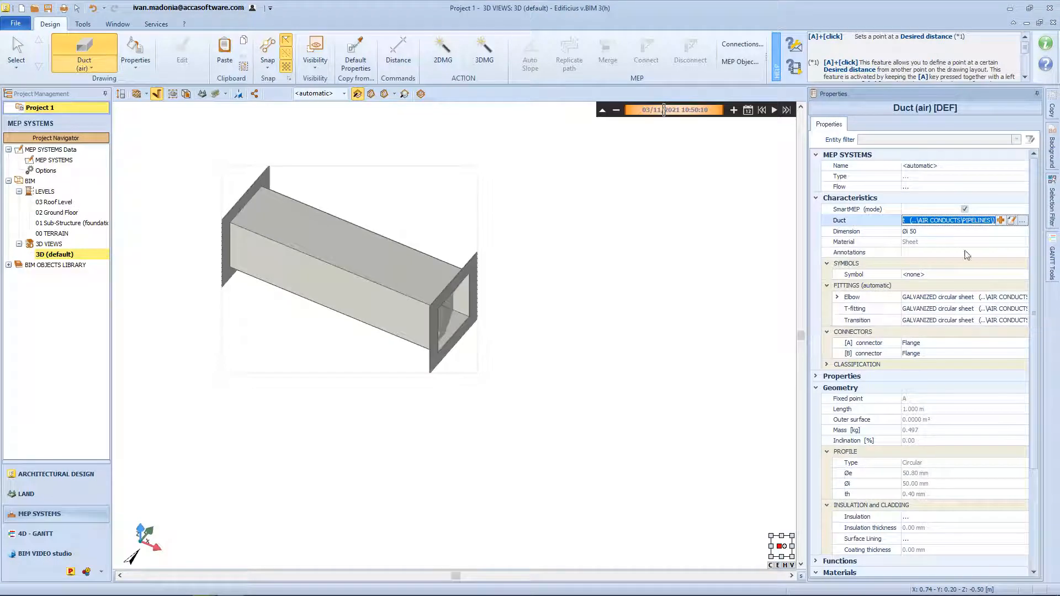
pyautogui.click(952, 232)
pyautogui.click(1024, 232)
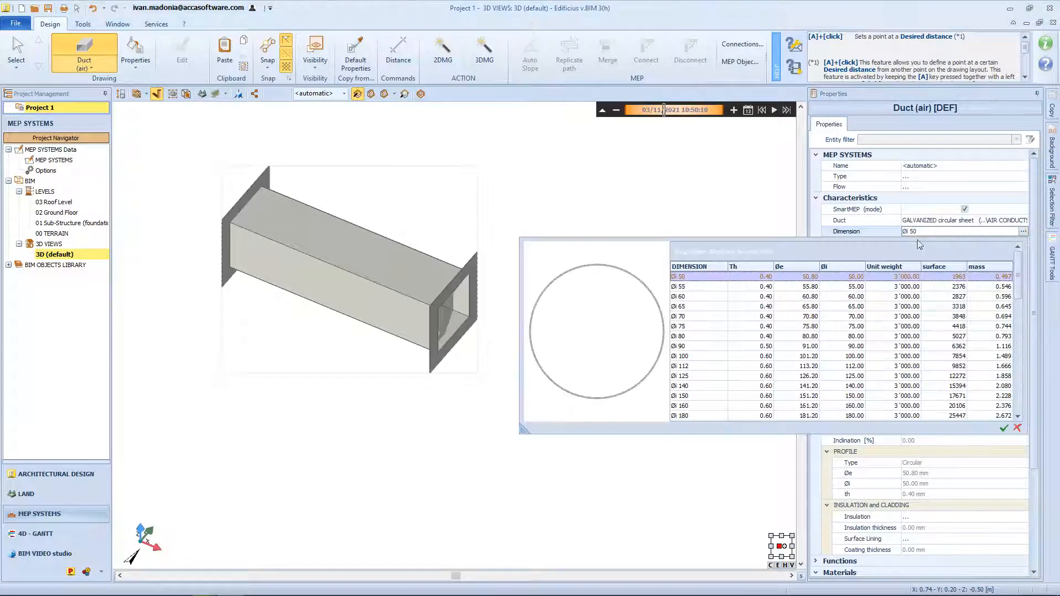
pyautogui.click(692, 300)
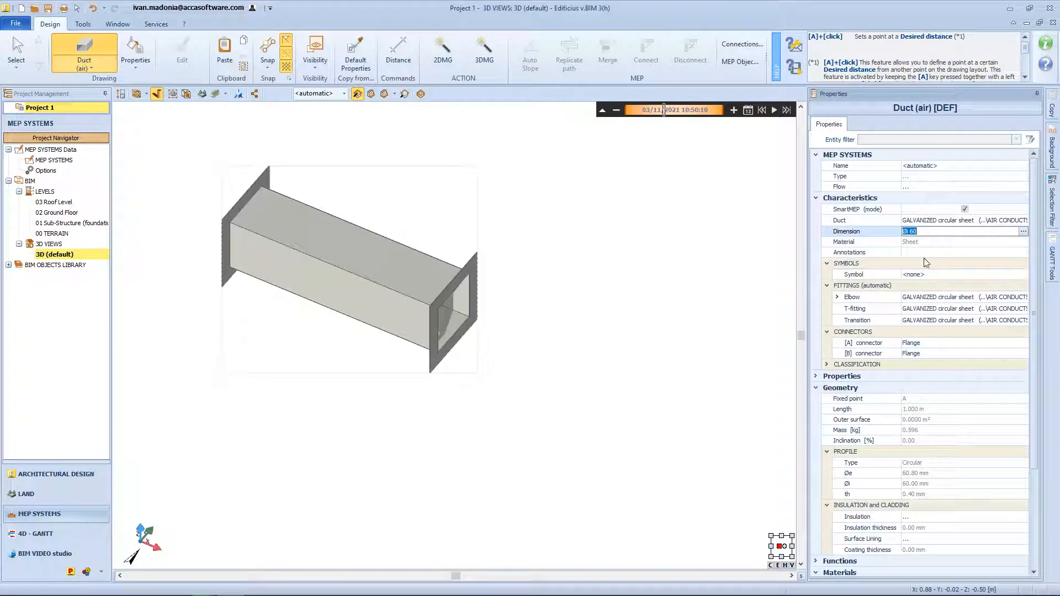
# Set the new circular duct's automatic transition fitting to Rectangular/circular GALVANIZED sheet from the general BIM objects library
pyautogui.click(1021, 323)
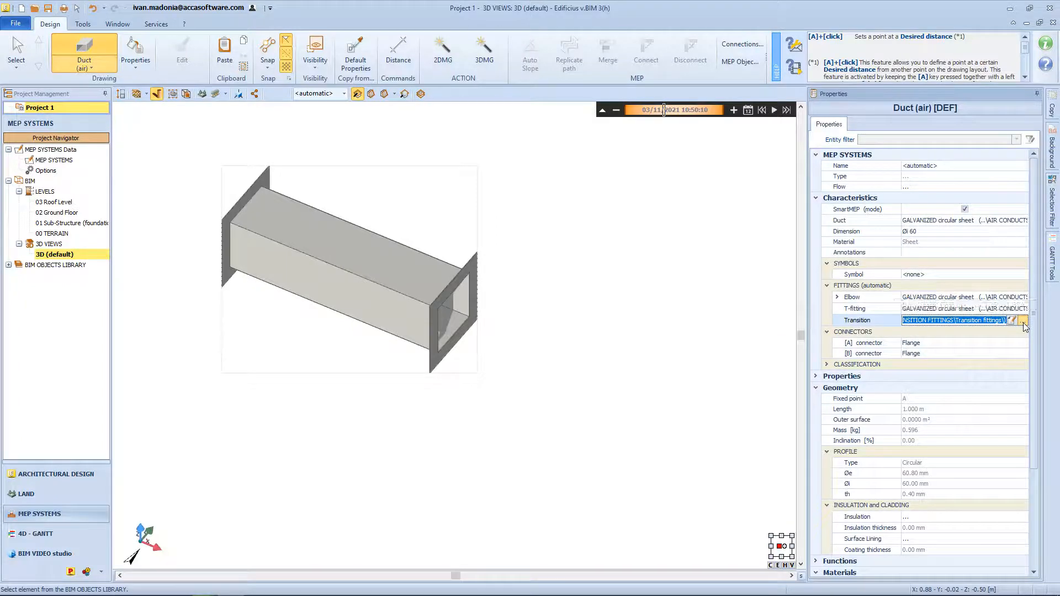
pyautogui.click(1022, 323)
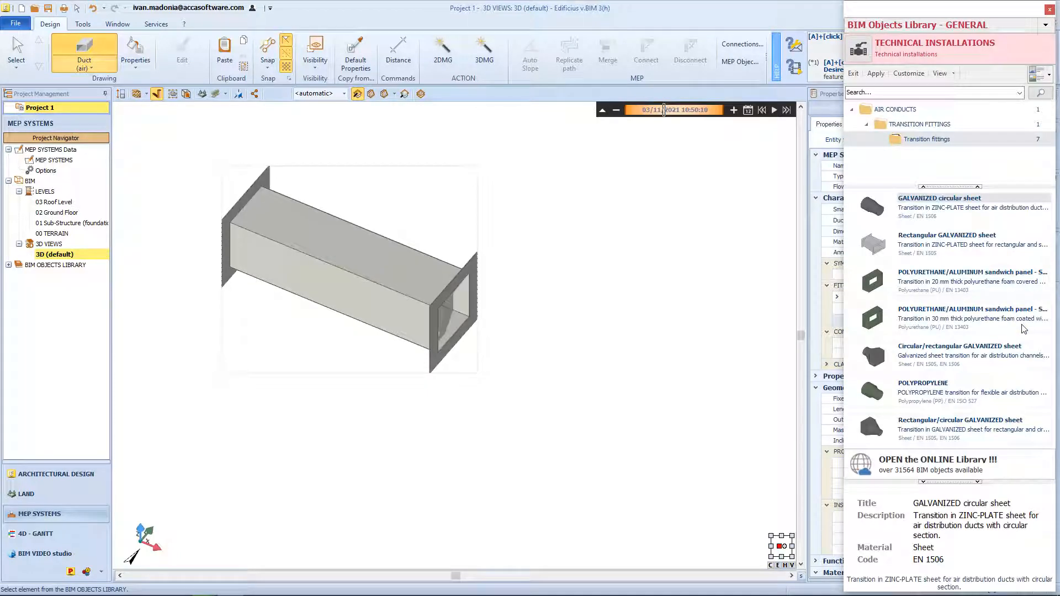
pyautogui.click(949, 25)
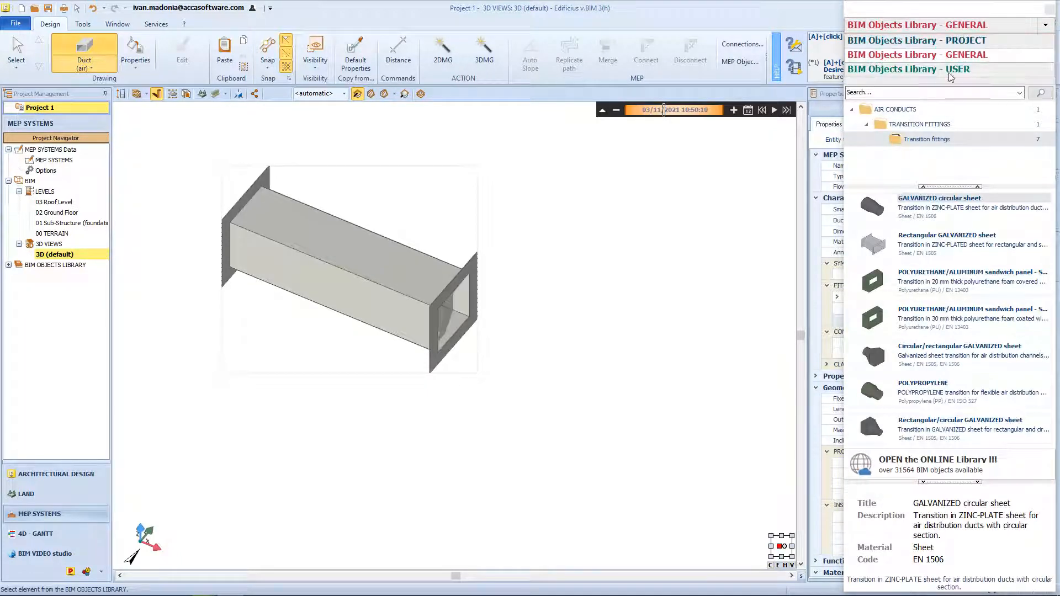
pyautogui.click(953, 29)
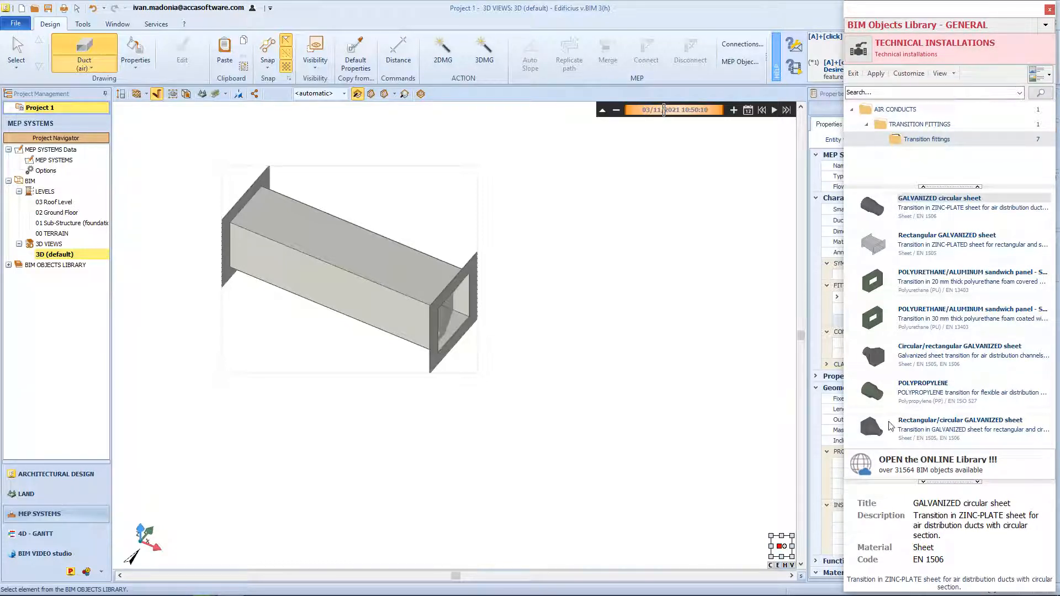
pyautogui.click(958, 428)
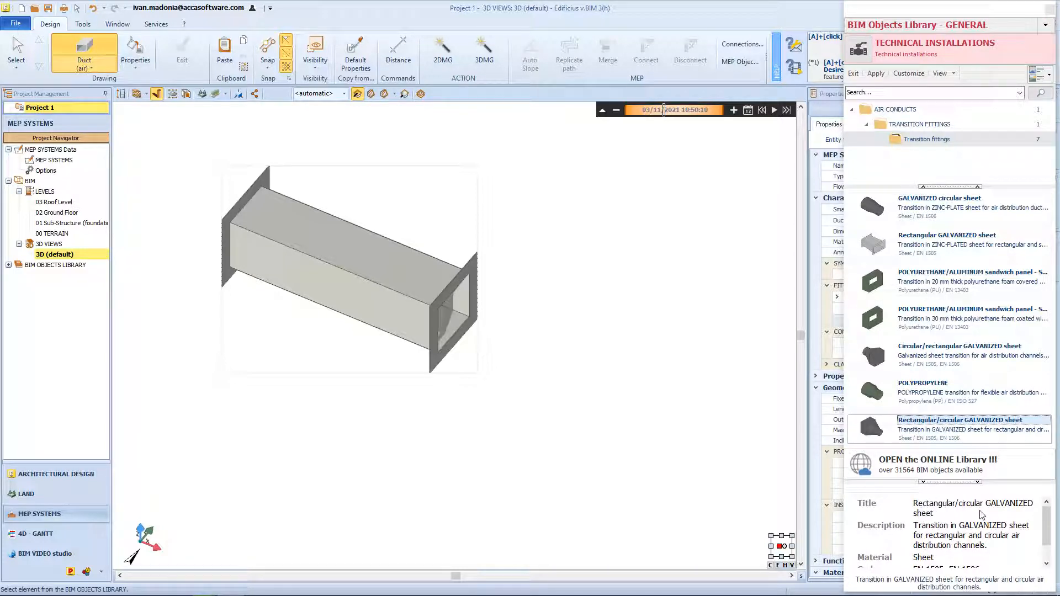
pyautogui.click(876, 74)
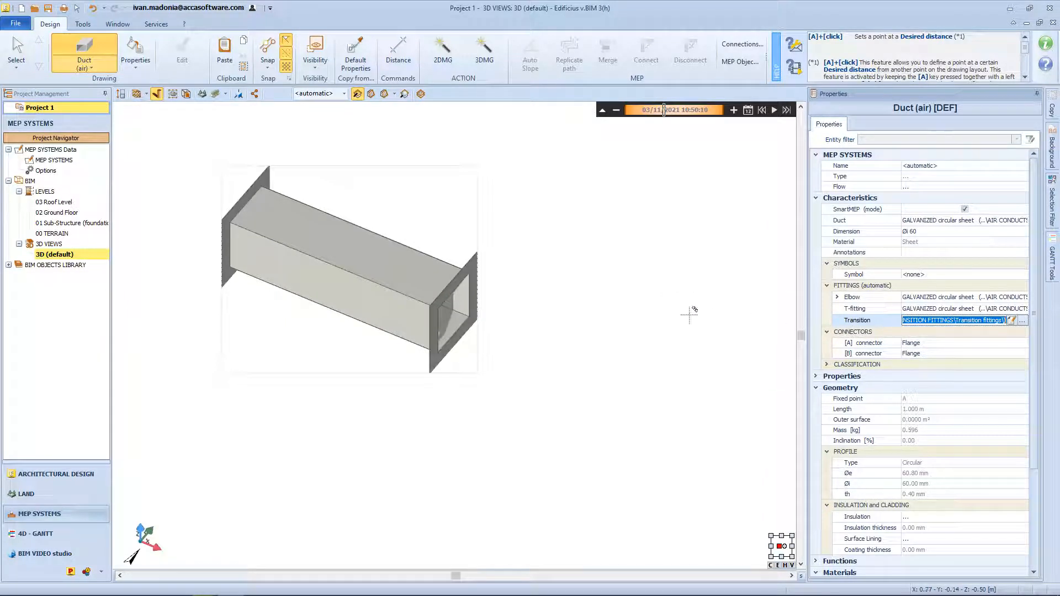
# Draw the Øi 60 circular duct about 0.500 m long, in line from the open end of the rectangular duct
pyautogui.click(454, 312)
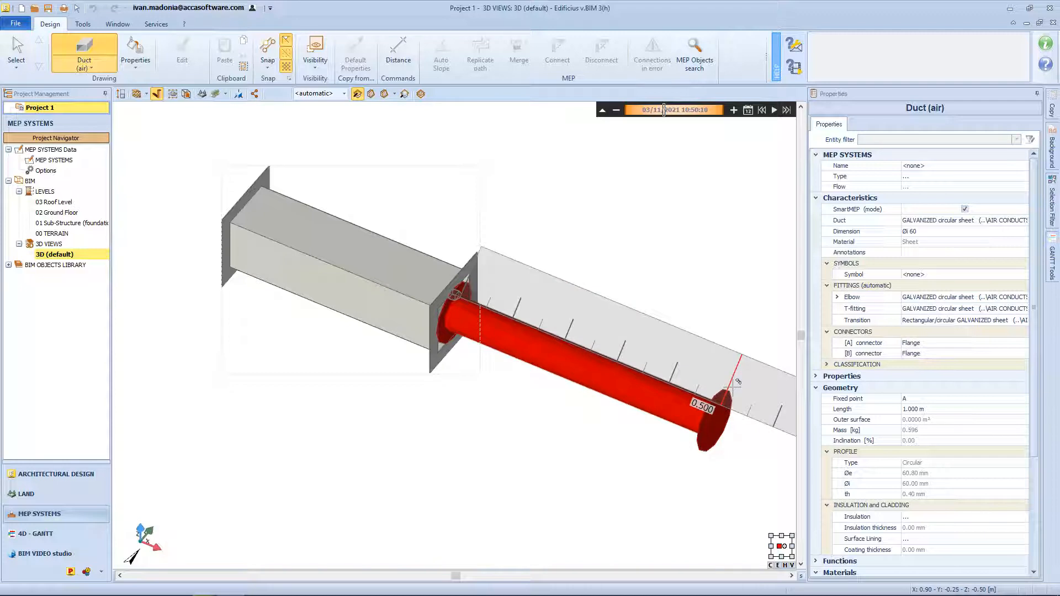
pyautogui.click(738, 381)
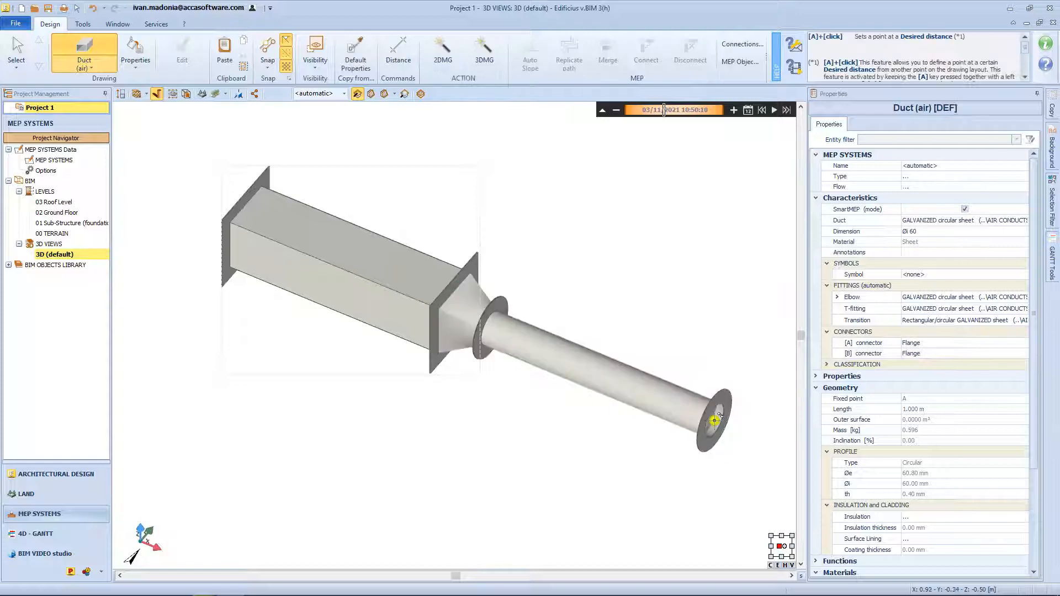
pyautogui.scroll(5, 434, 333)
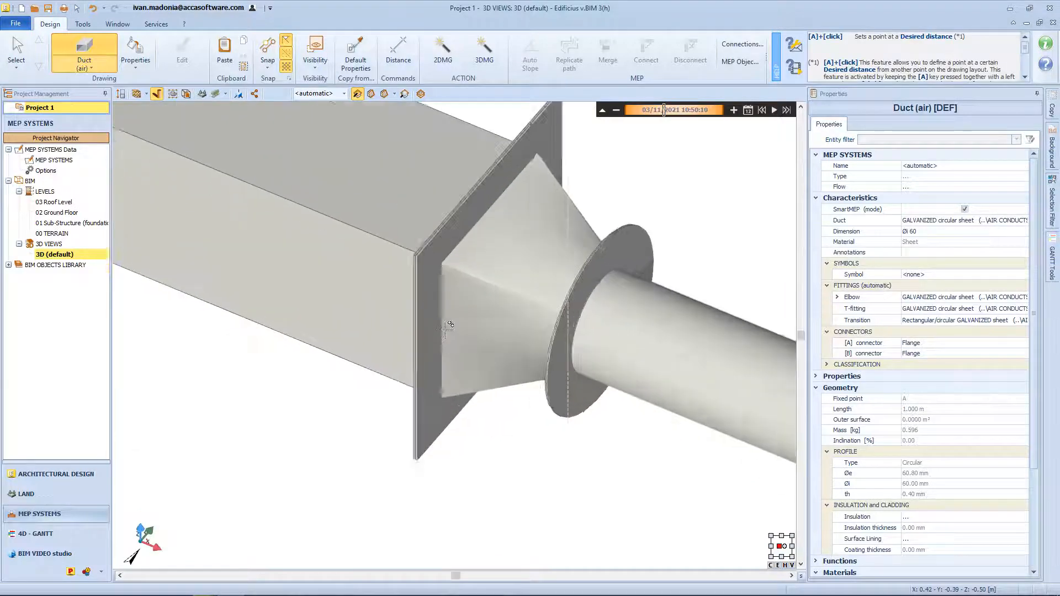
pyautogui.moveTo(464, 334)
pyautogui.mouseDown(button='middle')
pyautogui.moveTo(509, 339)
pyautogui.moveTo(479, 337)
pyautogui.mouseUp(button='middle')
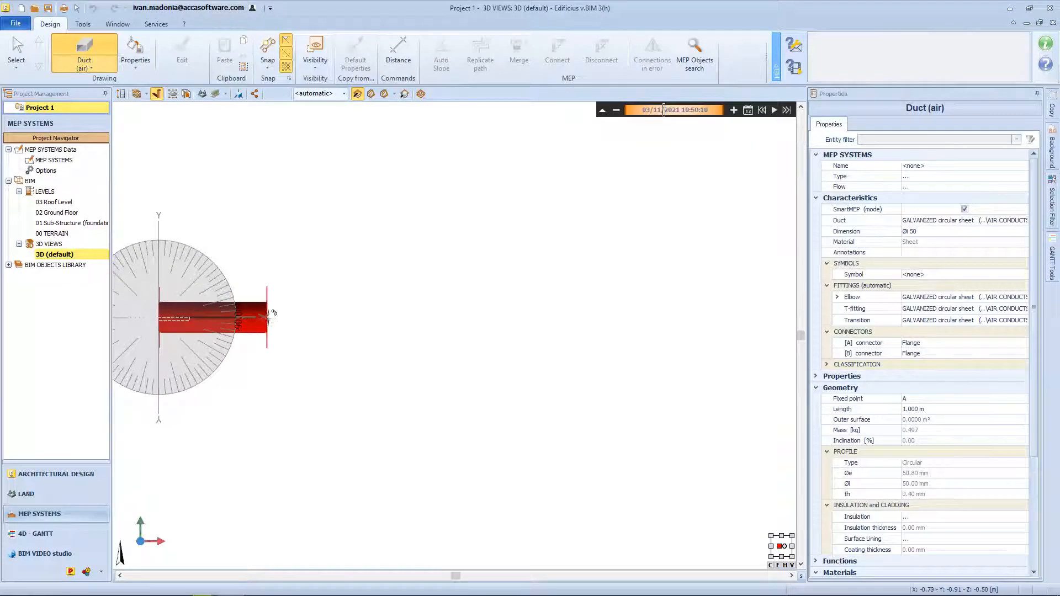
# Finish a horizontal Øi 50 circular duct and set the next duct's type to Rectangular GALVANIZED sheet
pyautogui.click(341, 317)
pyautogui.click(1021, 221)
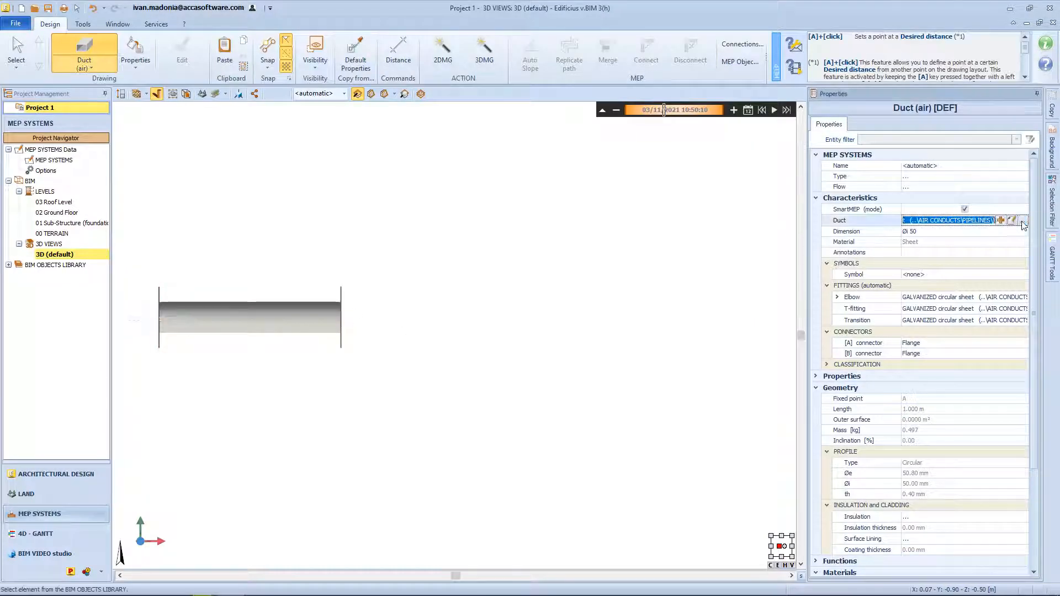
pyautogui.click(1022, 221)
pyautogui.doubleClick(972, 368)
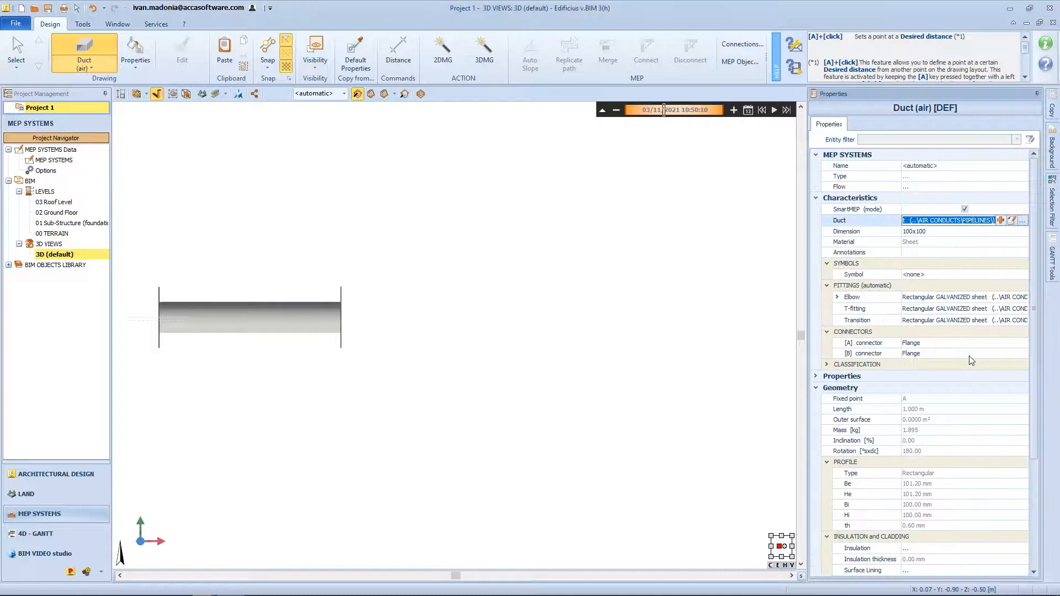
# Set the next rectangular duct's automatic transition fitting to Circular/rectangular GALVANIZED sheet
pyautogui.click(1022, 320)
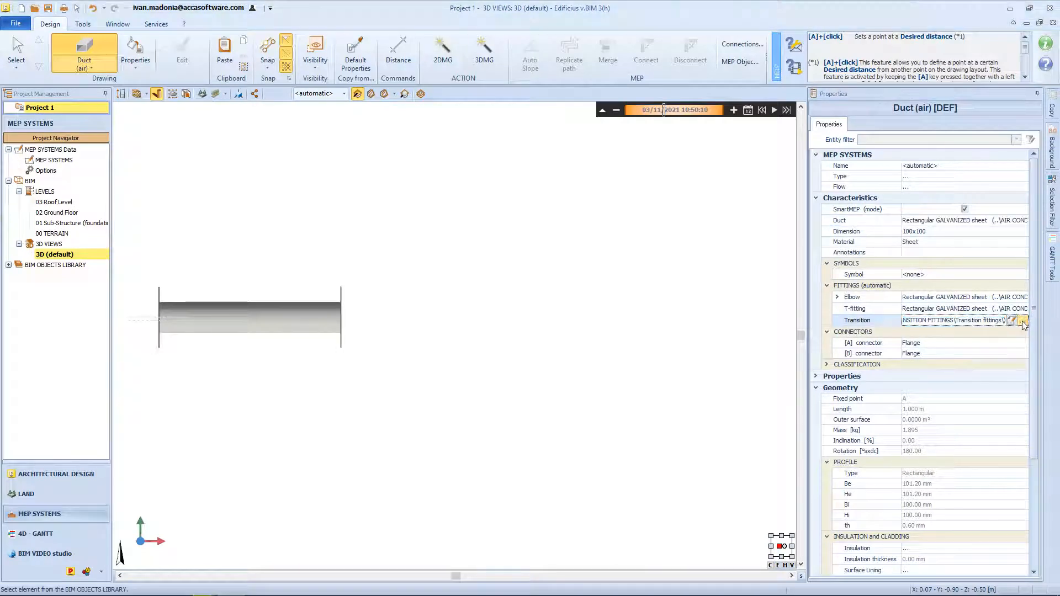
pyautogui.click(1022, 321)
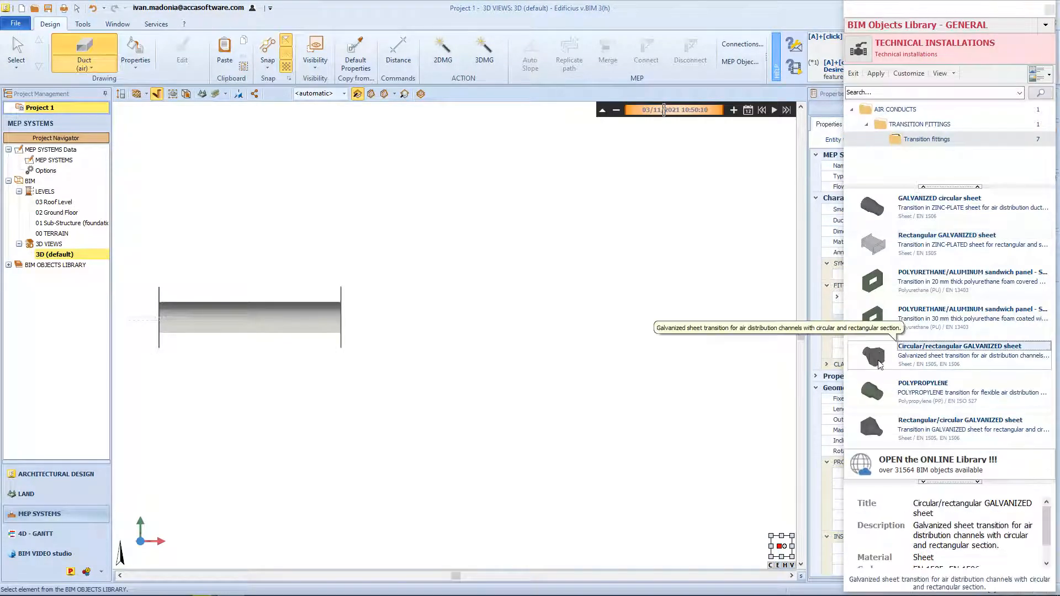
pyautogui.click(882, 350)
pyautogui.click(876, 73)
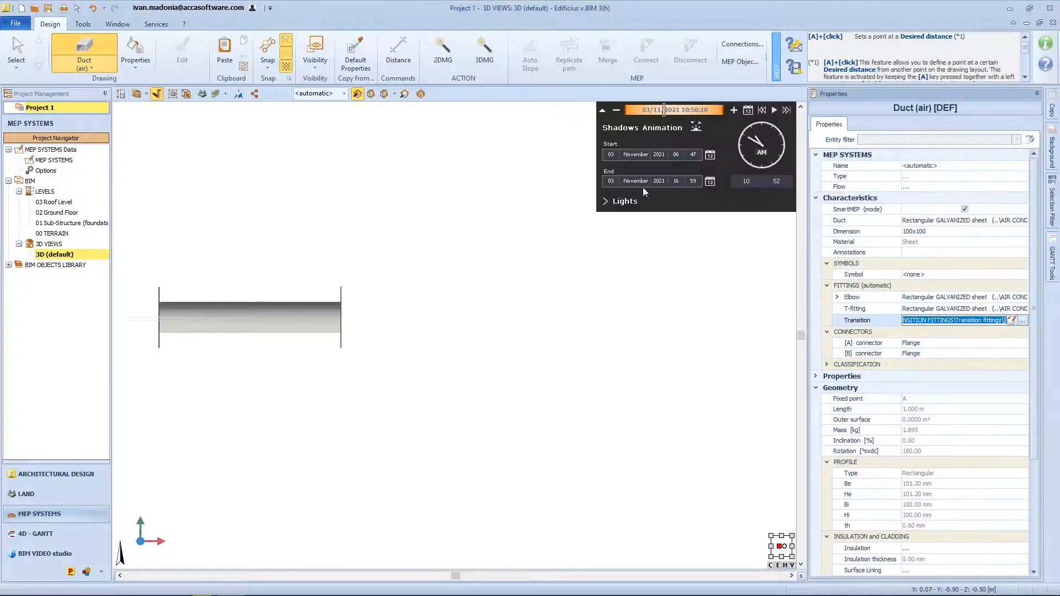
# Draw the 100x100 rectangular duct in line from the free end of the Øi 50 circular duct
pyautogui.click(343, 316)
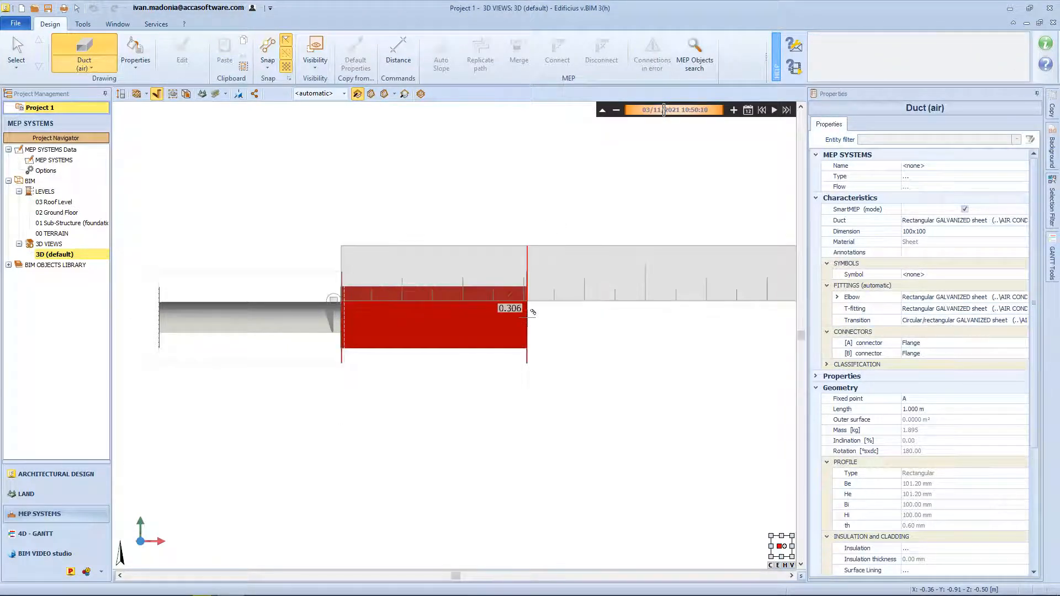
pyautogui.click(585, 317)
pyautogui.moveTo(513, 310); pyautogui.dragTo(455, 298, button='middle')
pyautogui.scroll(5, 367, 390)
pyautogui.moveTo(367, 390); pyautogui.dragTo(419, 285, button='middle')
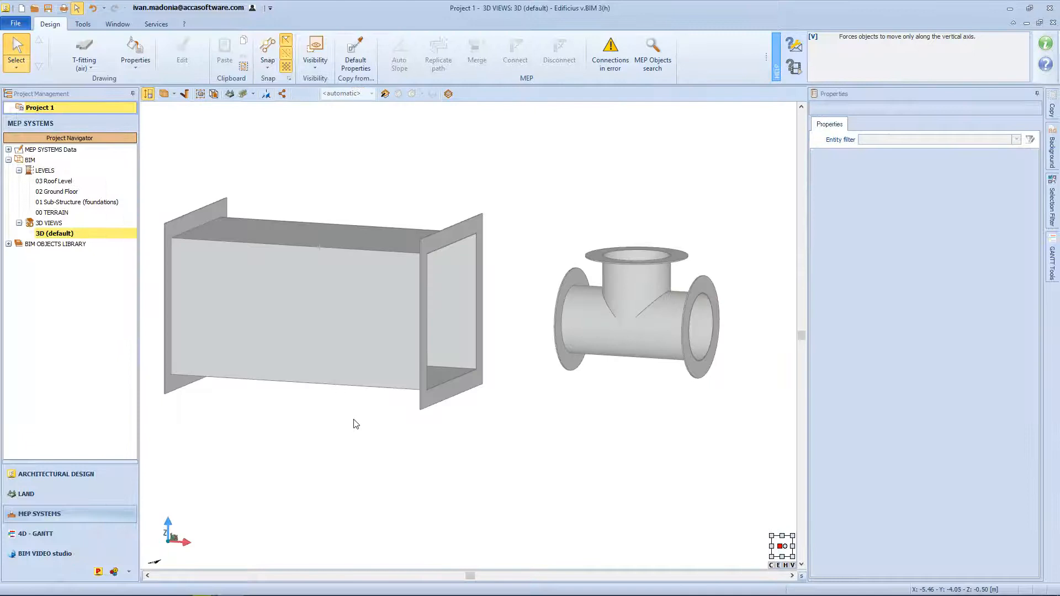
# Set the 200x200 duct's automatic transition to Circular/rectangular GALVANIZED sheet and extend its end B to the circular T-fitting
pyautogui.click(445, 327)
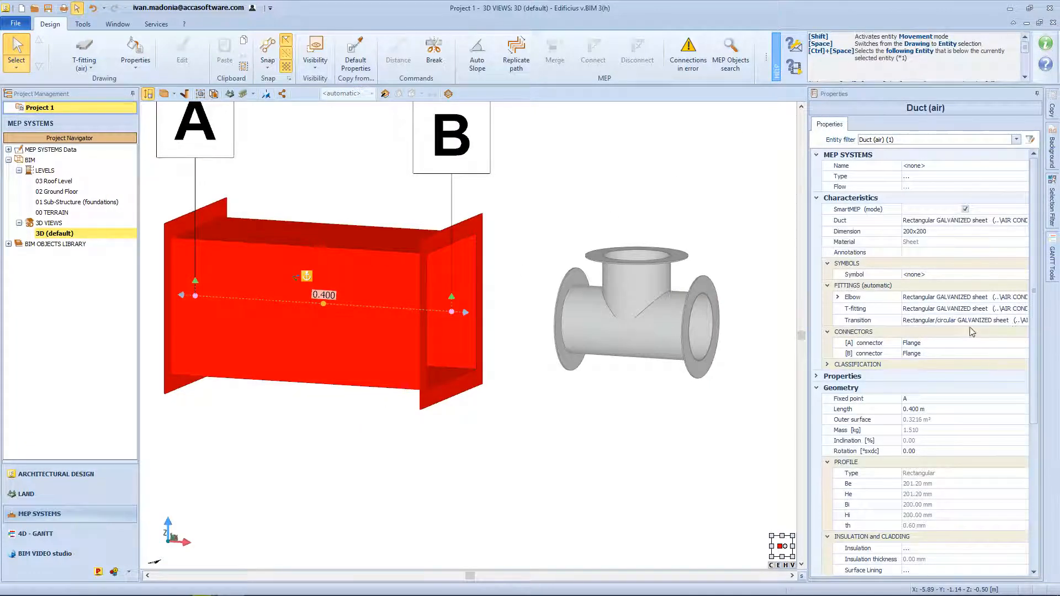
pyautogui.click(1024, 321)
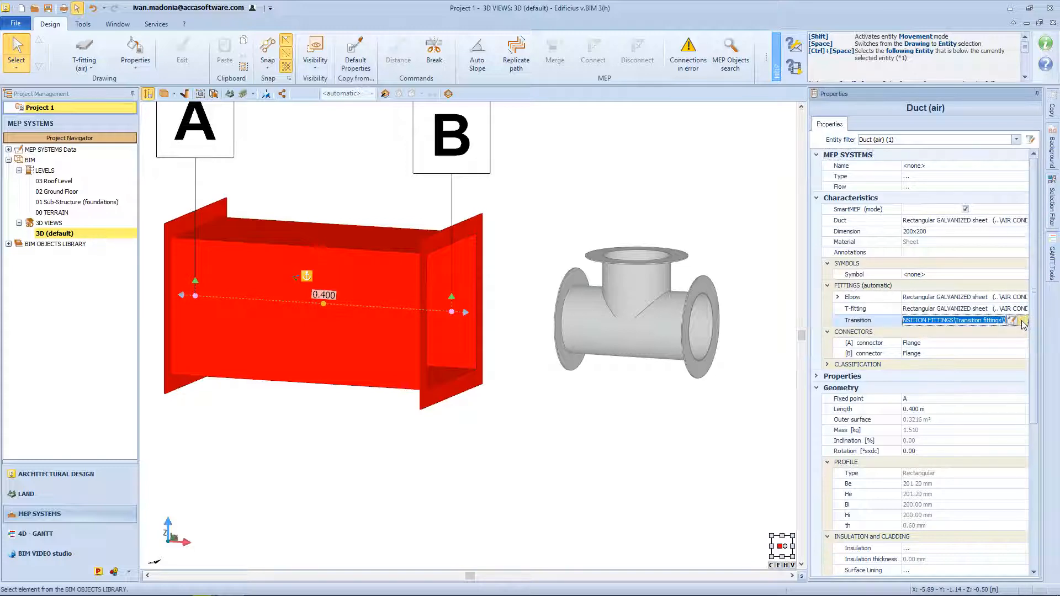
pyautogui.click(1022, 320)
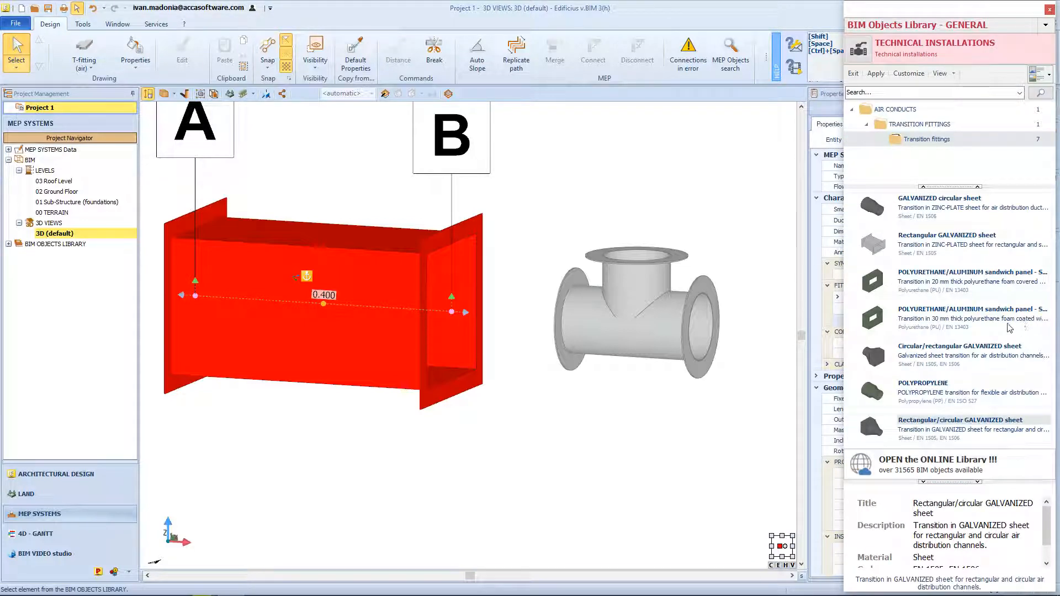
pyautogui.doubleClick(1001, 349)
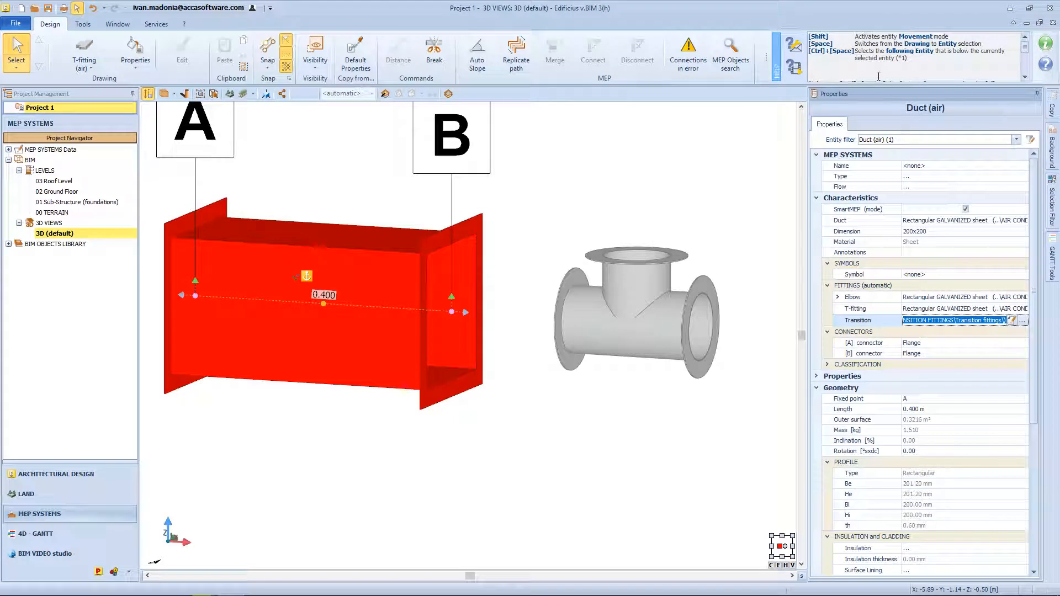
pyautogui.moveTo(465, 311)
pyautogui.mouseDown()
pyautogui.moveTo(450, 314)
pyautogui.moveTo(574, 318)
pyautogui.mouseUp()
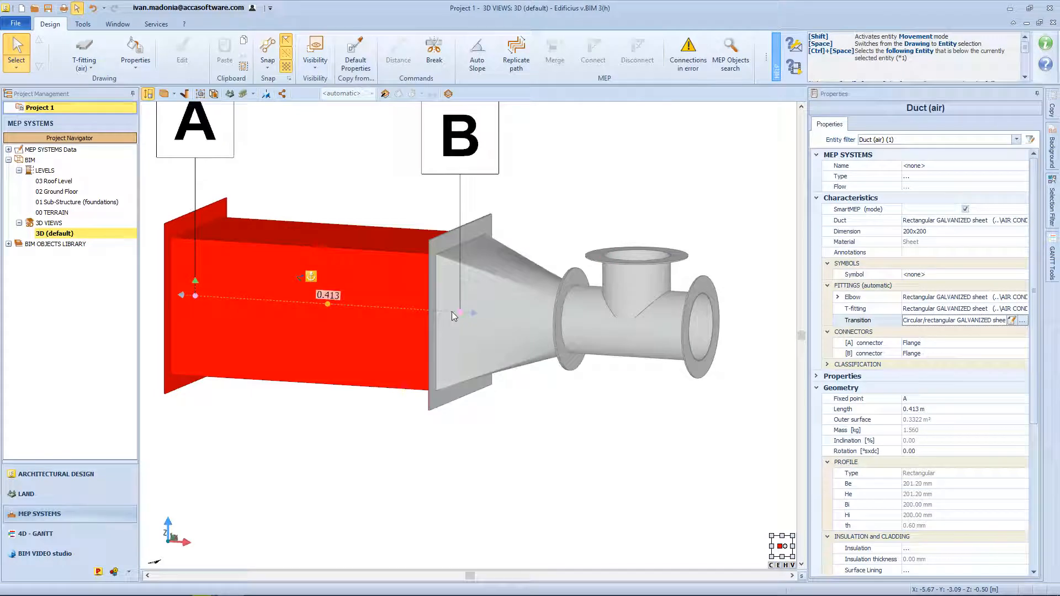
pyautogui.click(529, 390)
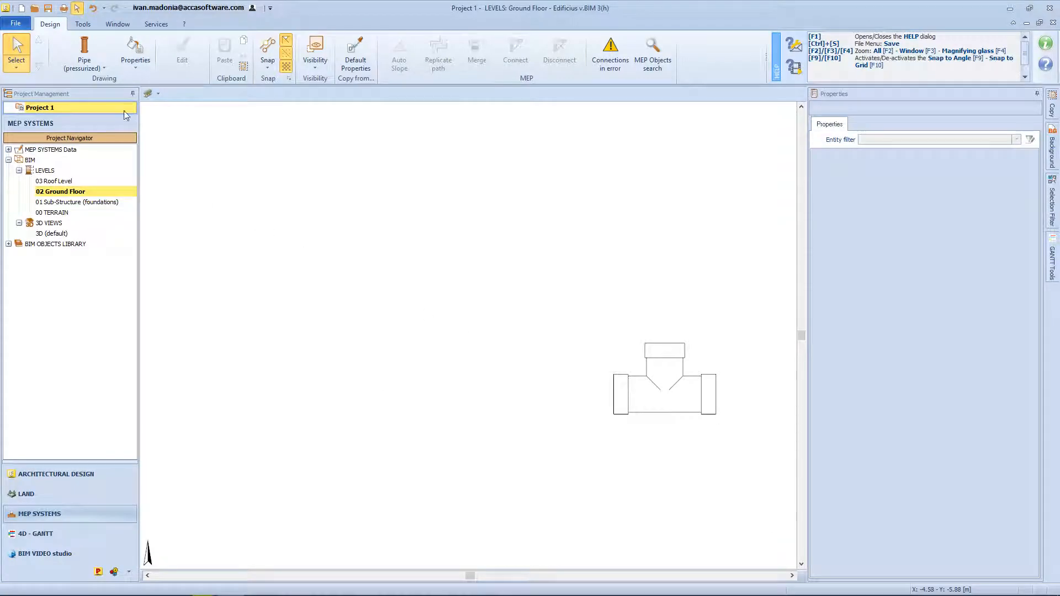
# Draw a DN 10 (3/8") flexible pressurized pipe through two bend points, ending at the near branch of the T-fitting
pyautogui.click(88, 67)
pyautogui.click(99, 116)
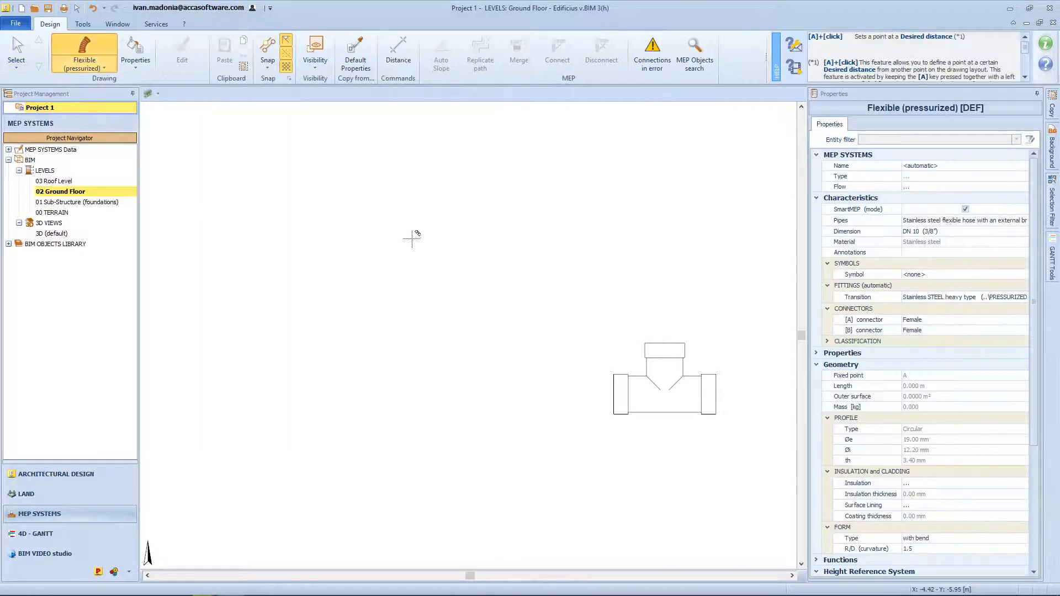
pyautogui.click(347, 176)
pyautogui.click(303, 281)
pyautogui.click(359, 358)
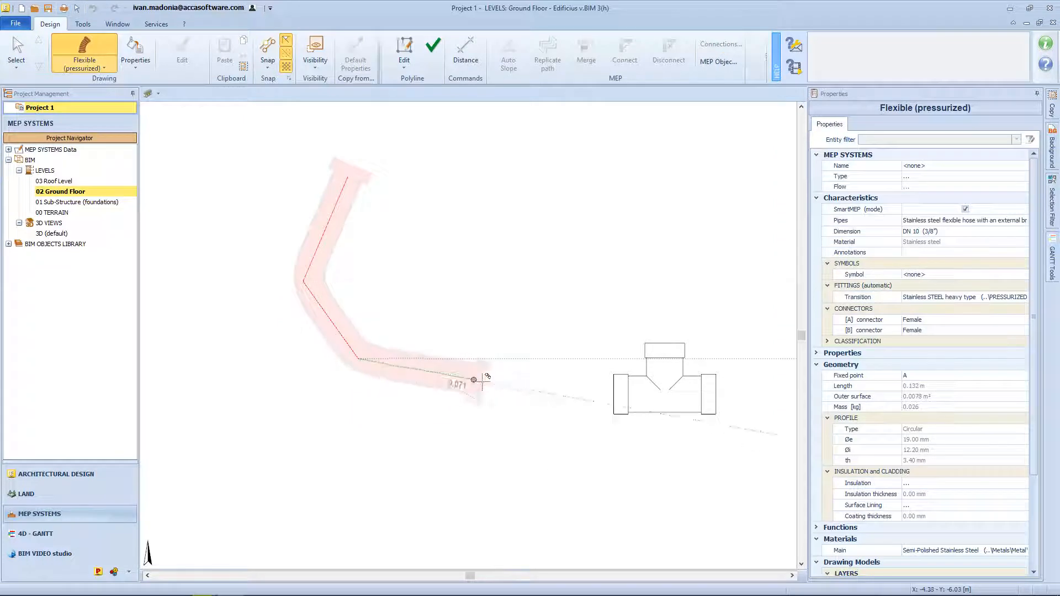
pyautogui.click(629, 393)
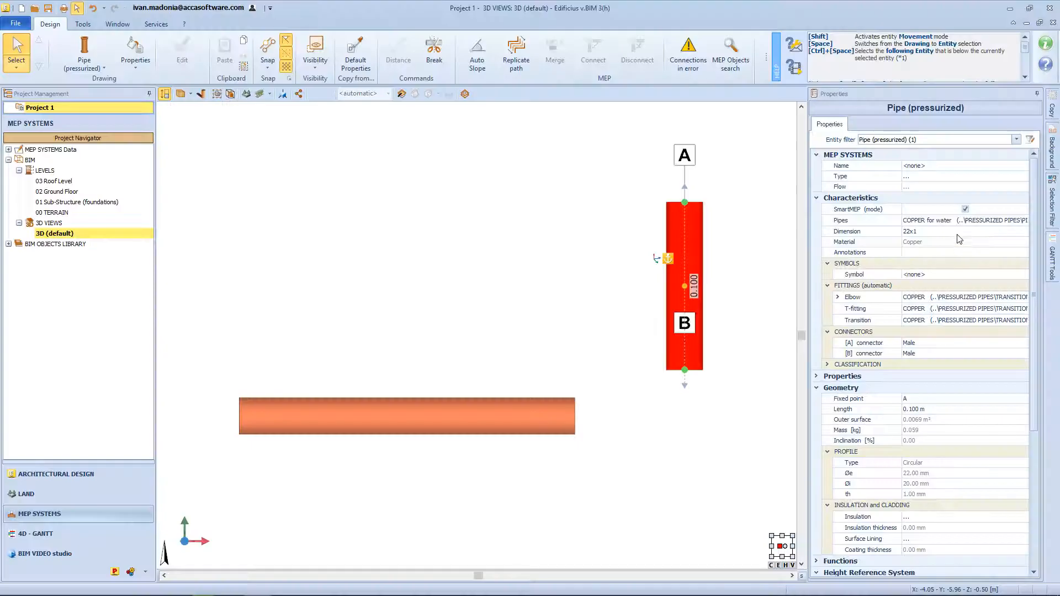
# Set the vertical copper pipe's dimension to 16x1
pyautogui.click(961, 231)
pyautogui.click(1024, 232)
pyautogui.click(697, 337)
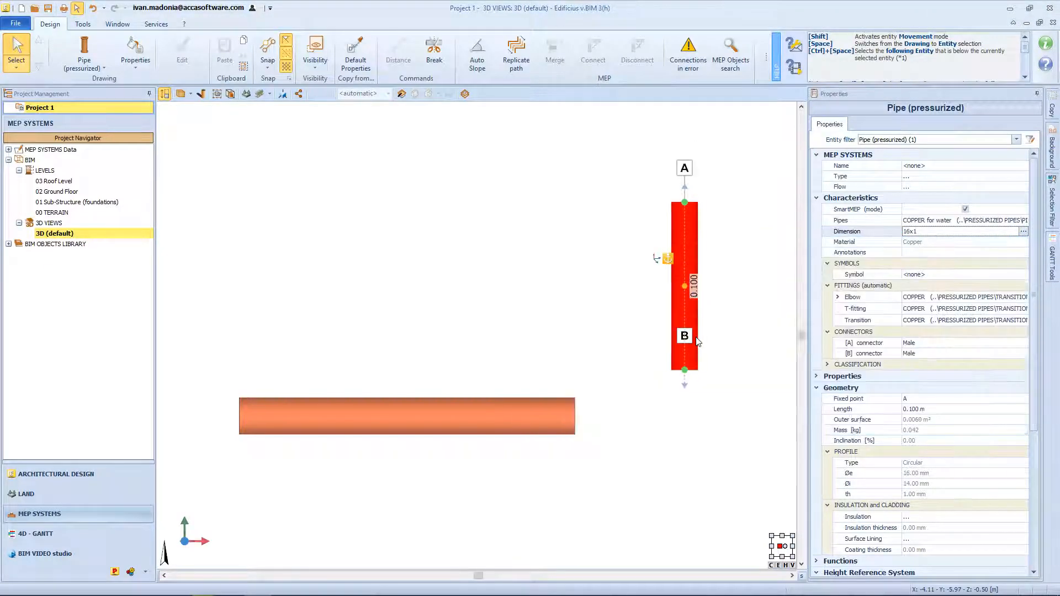
pyautogui.click(649, 485)
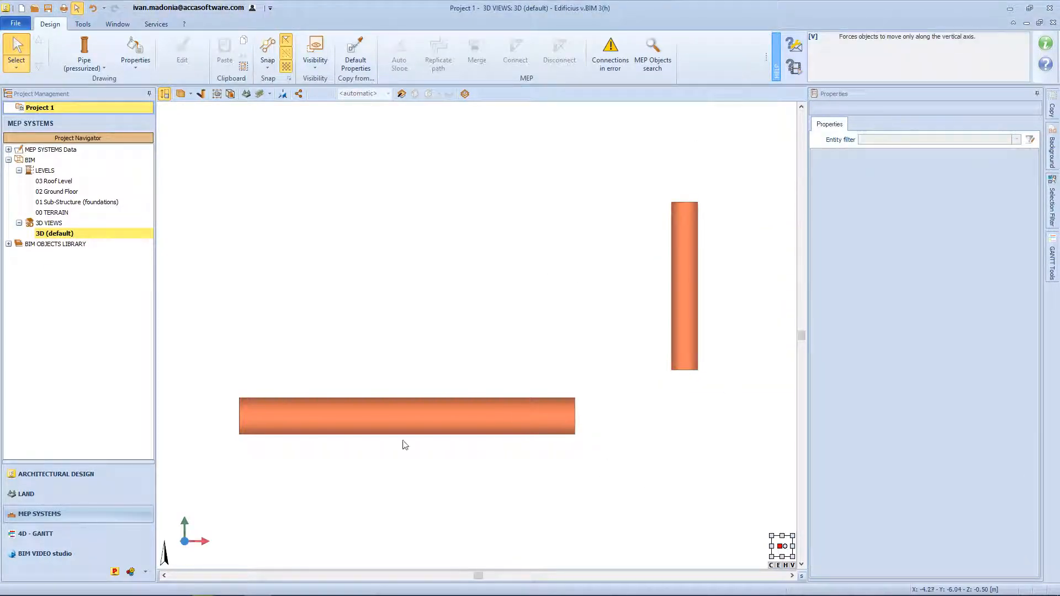
# Extend end B of the vertical 16x1 pipe down to the level of the horizontal pipe's axis
pyautogui.click(685, 364)
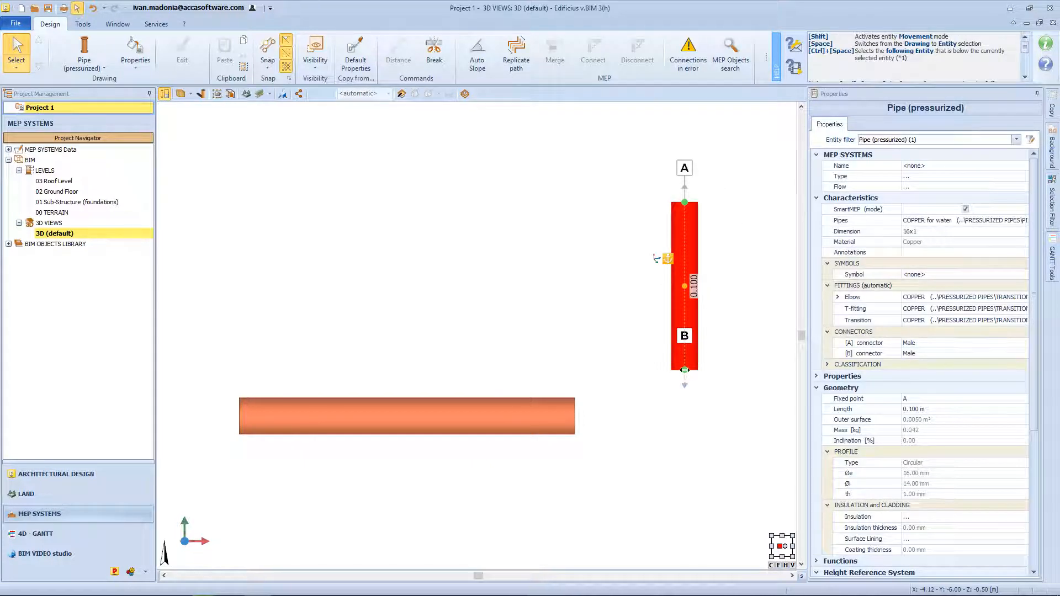
pyautogui.moveTo(685, 369); pyautogui.dragTo(680, 420)
pyautogui.click(541, 406)
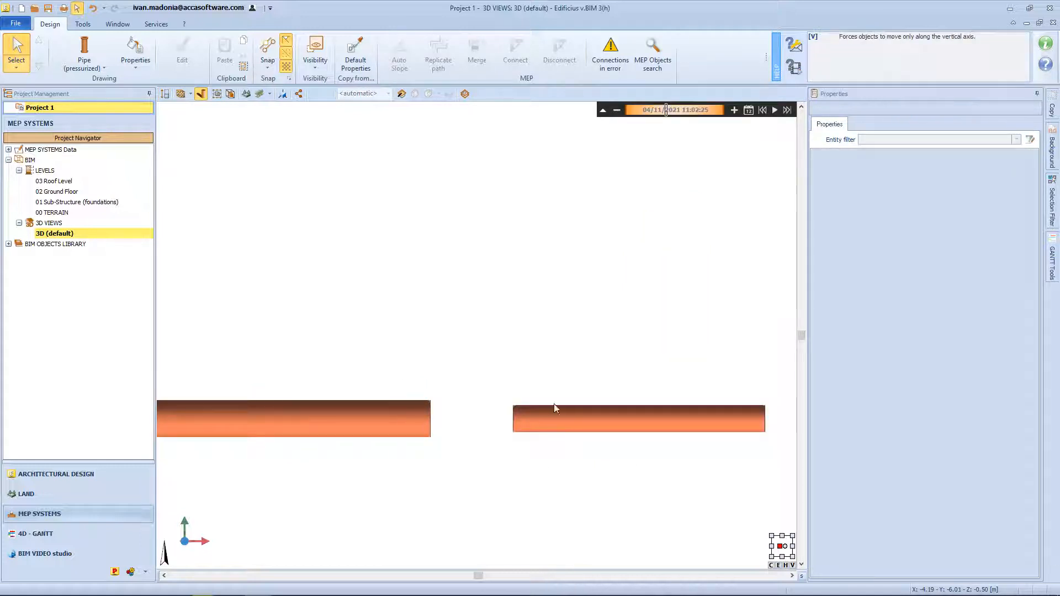
# Connect the two aligned copper pipes of different diameters with an automatic fitting
pyautogui.click(555, 409)
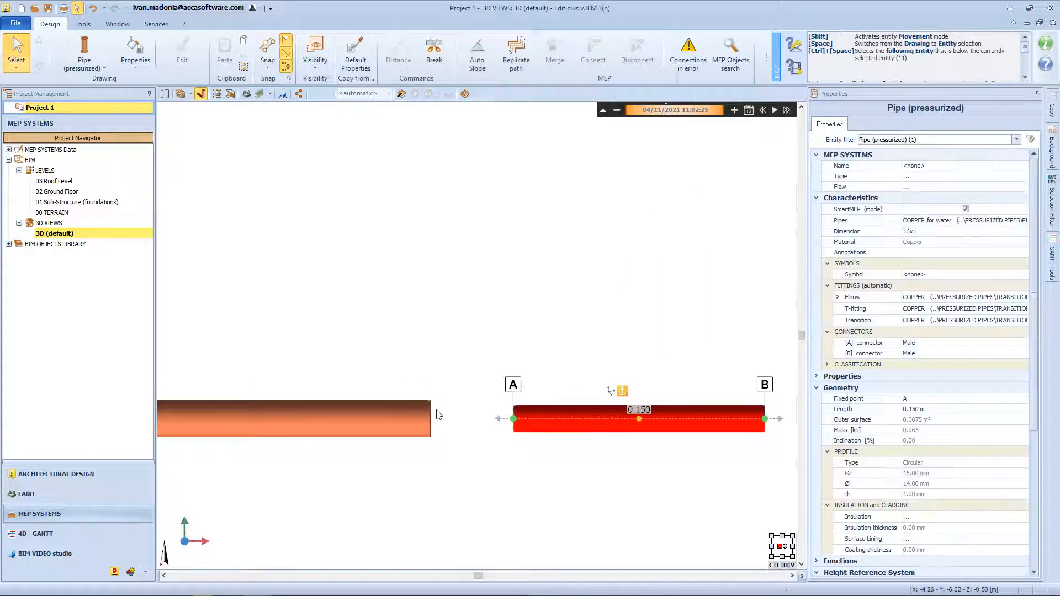
pyautogui.keyDown('ctrl'); pyautogui.click(414, 416); pyautogui.keyUp('ctrl')
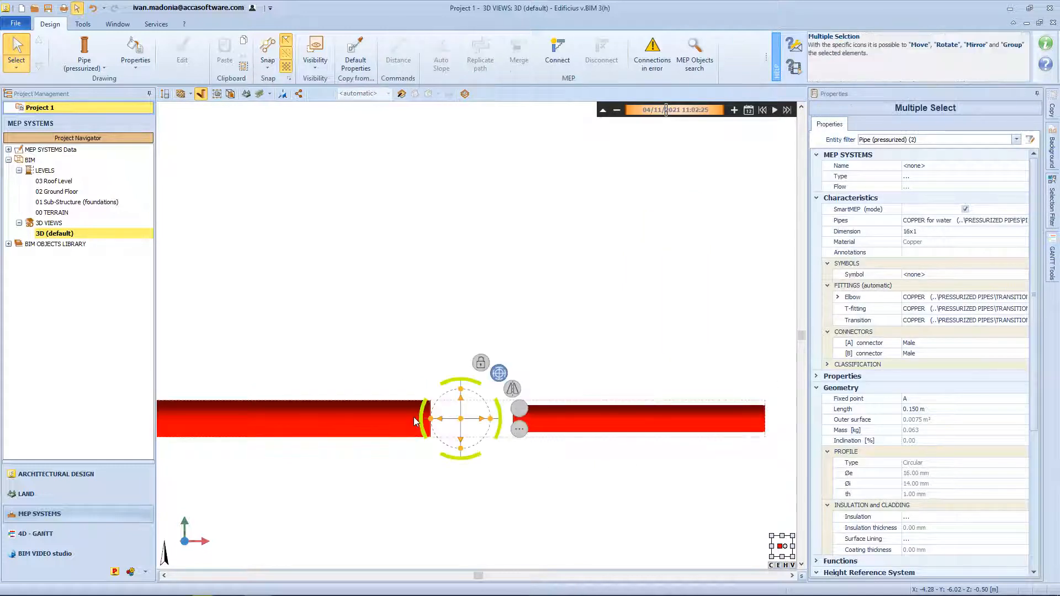
pyautogui.click(551, 56)
pyautogui.scroll(3, 477, 430)
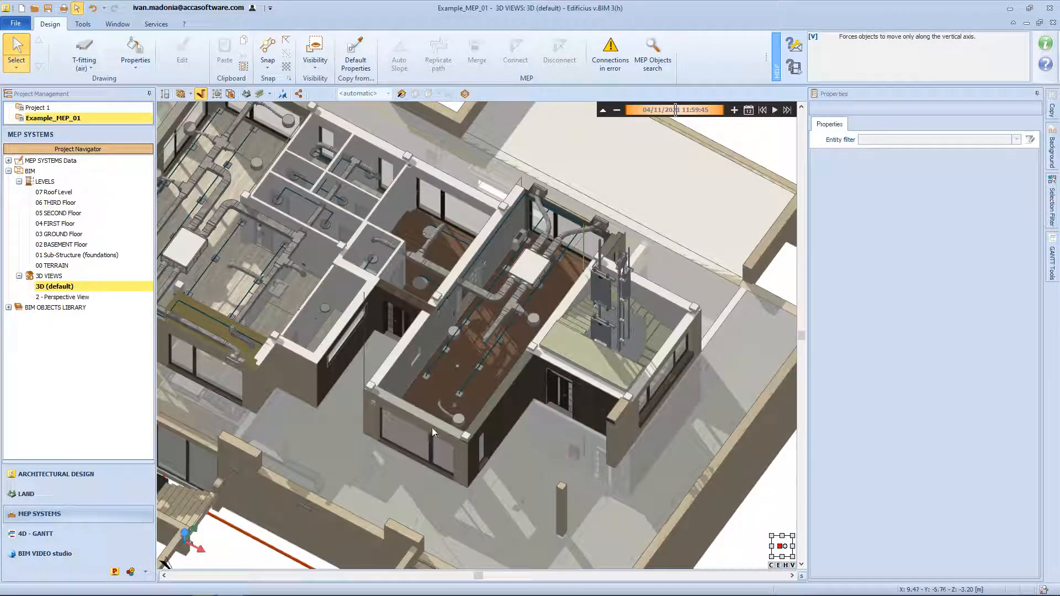
# Place a rectangular galvanized sheet T-fitting (air) on the open end of the duct in the Example_MEP_01 model and set its rotation
pyautogui.scroll(8, 482, 340)
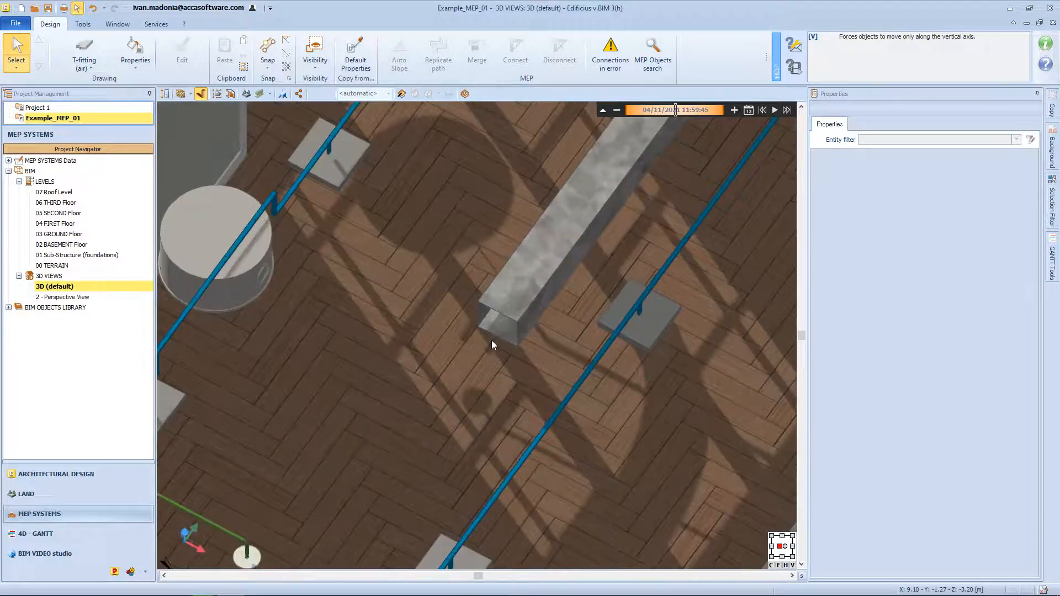
pyautogui.scroll(-5, 491, 345)
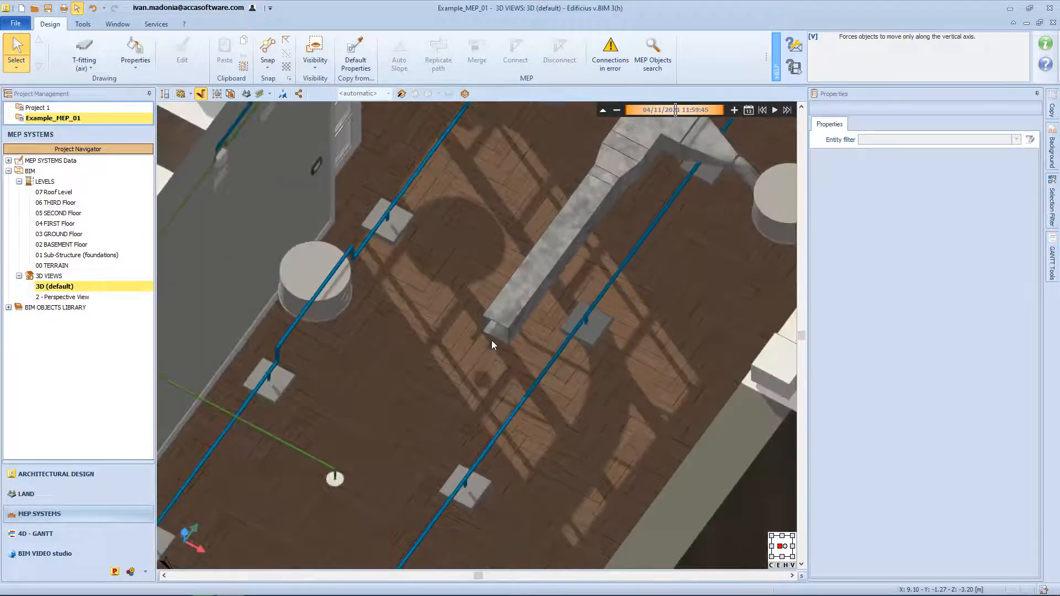
pyautogui.click(75, 44)
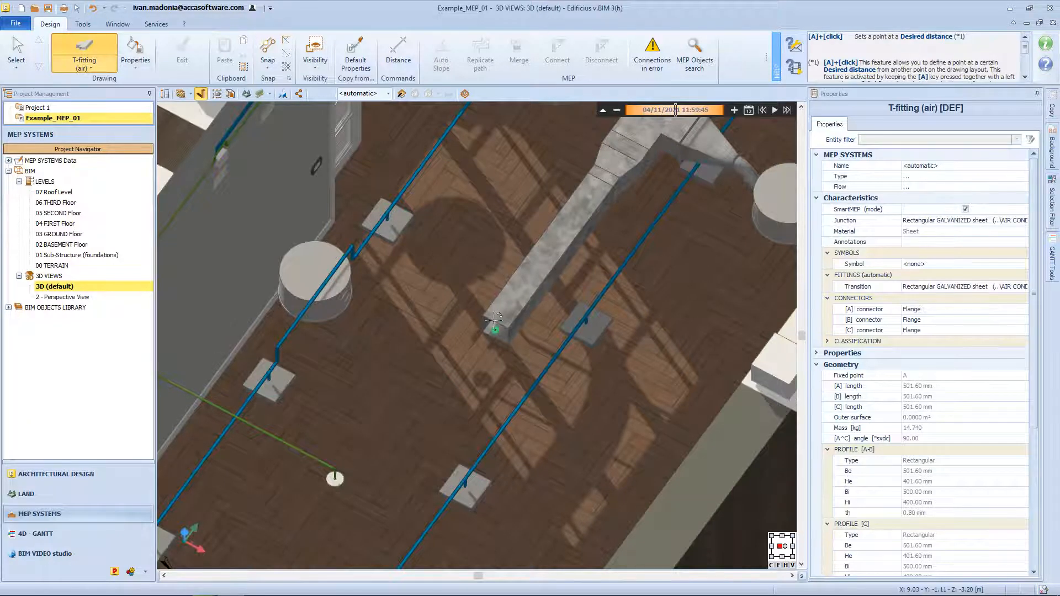
pyautogui.click(495, 330)
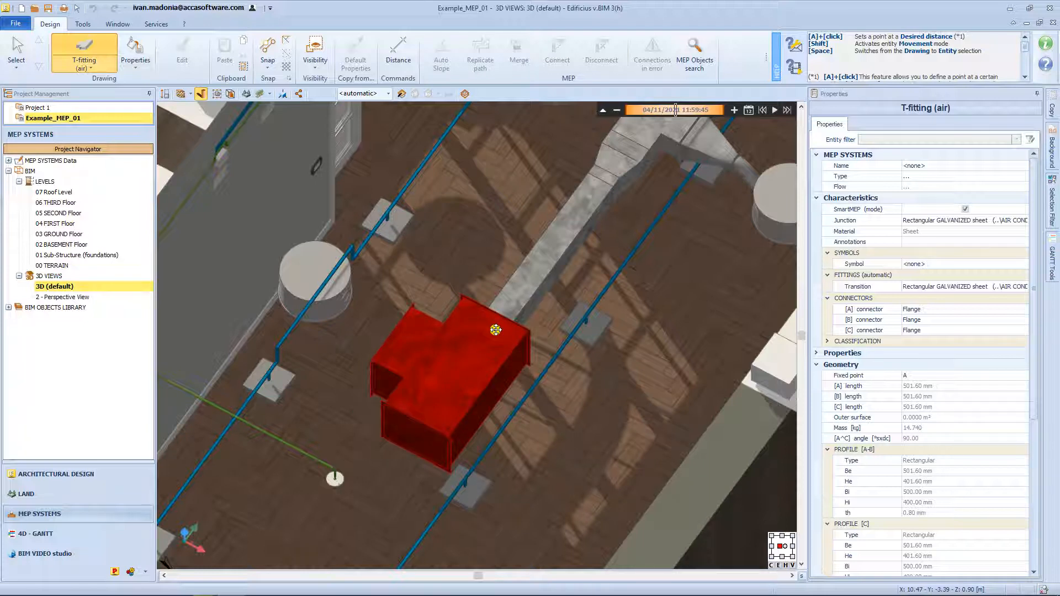
pyautogui.click(495, 330)
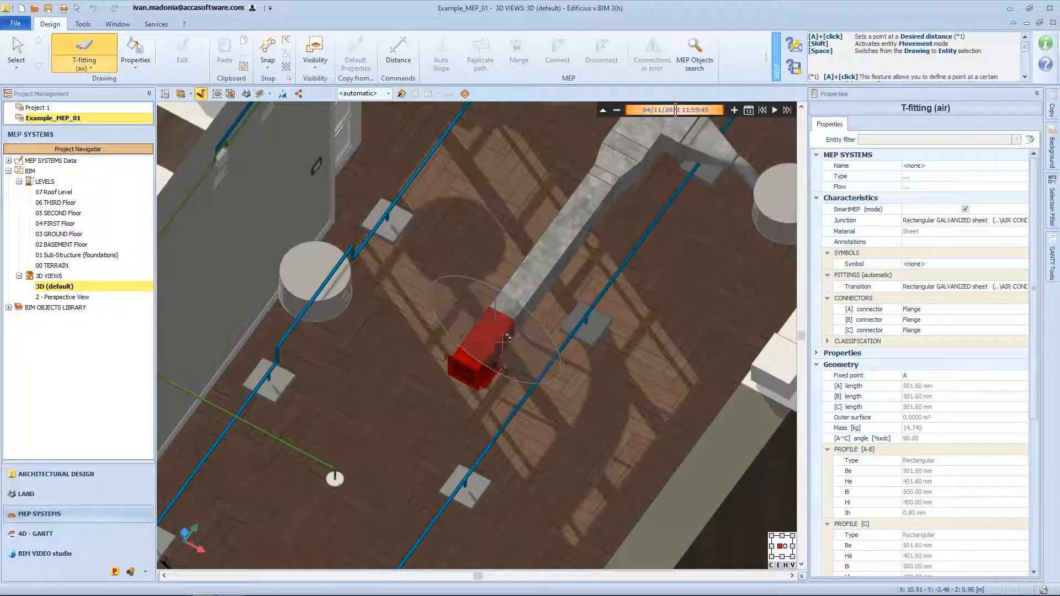
pyautogui.click(456, 307)
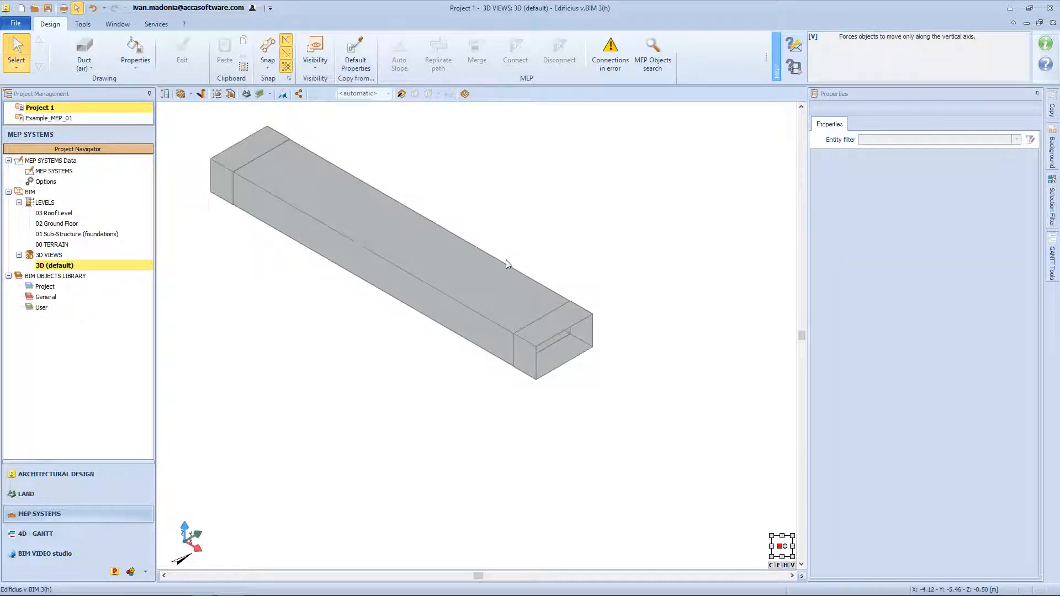
# Start a rectangular galvanized sheet 3-way junction (air) in Project 1 and set its R/D [B] curvature ratio to 3
pyautogui.click(451, 262)
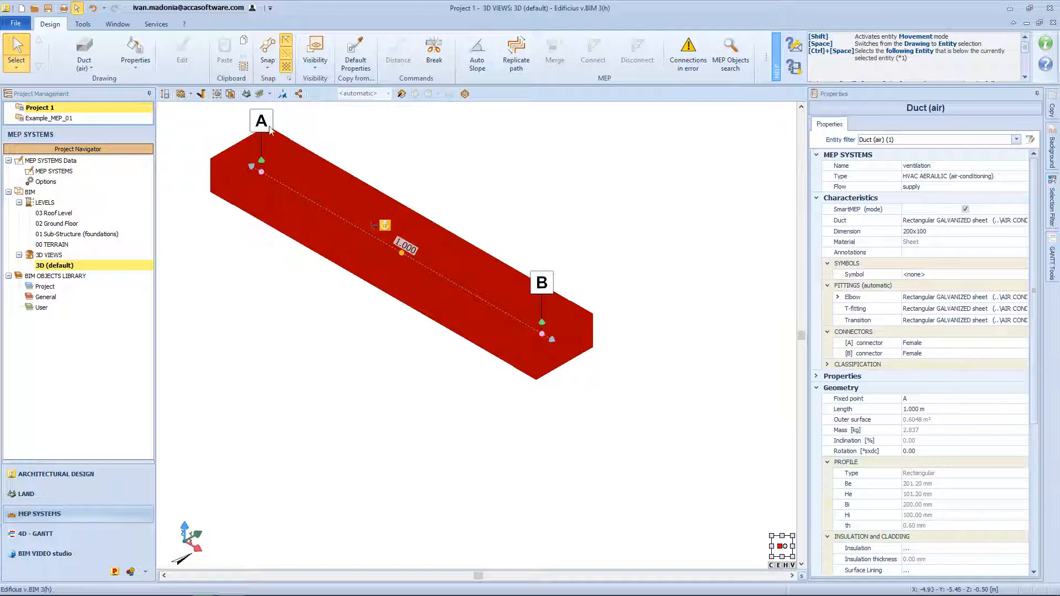
pyautogui.click(89, 67)
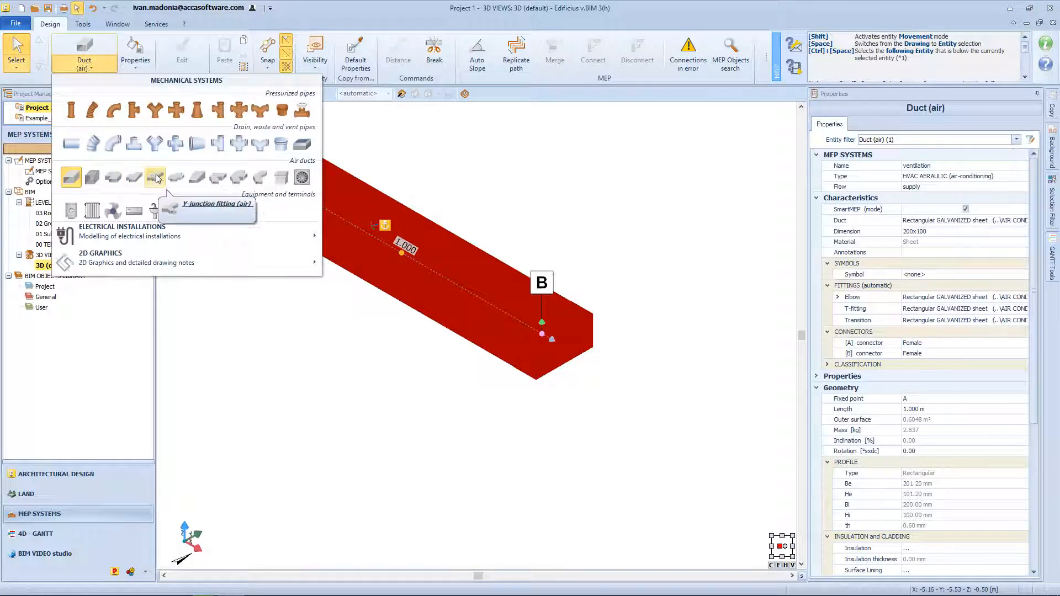
pyautogui.click(243, 180)
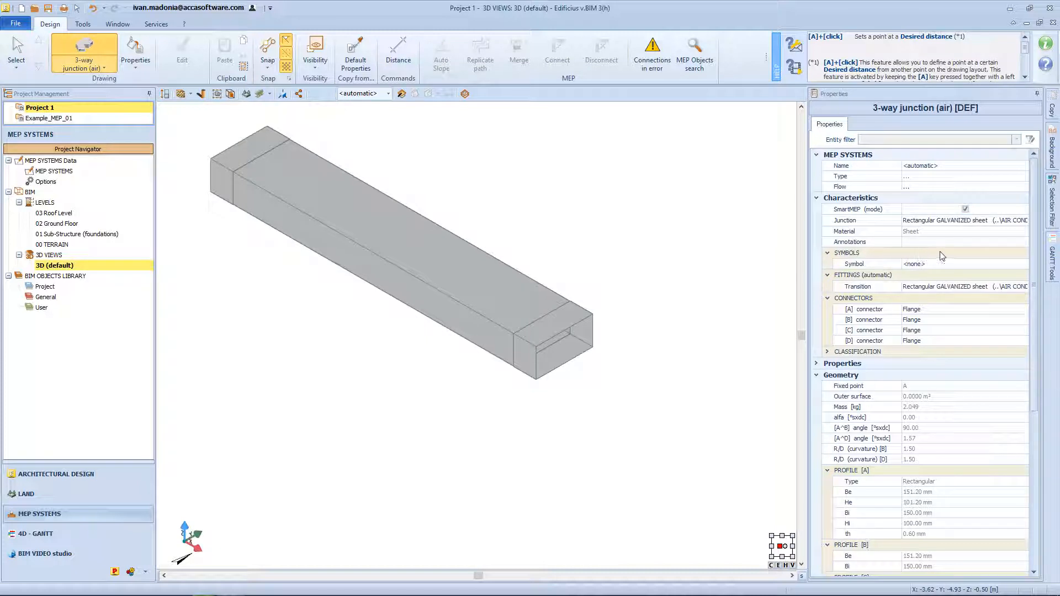
pyautogui.click(992, 224)
pyautogui.click(1001, 221)
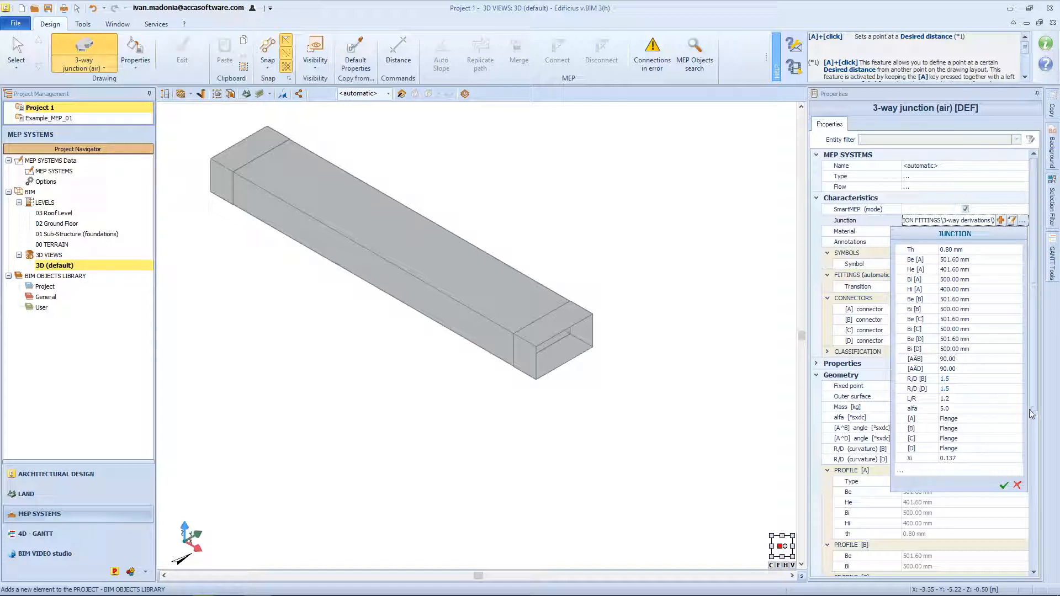
pyautogui.click(959, 380)
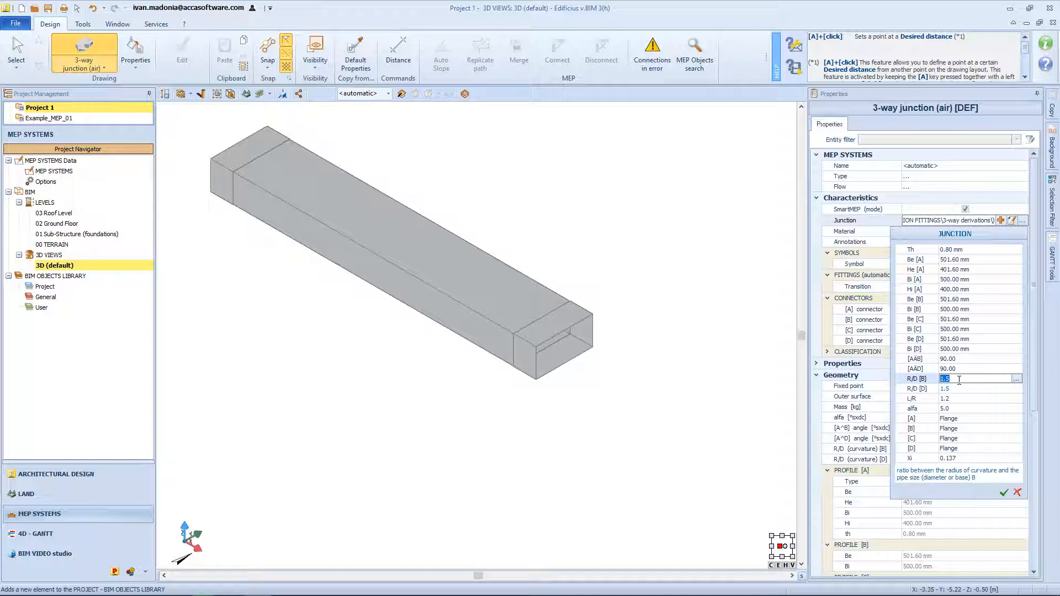
pyautogui.click(1015, 379)
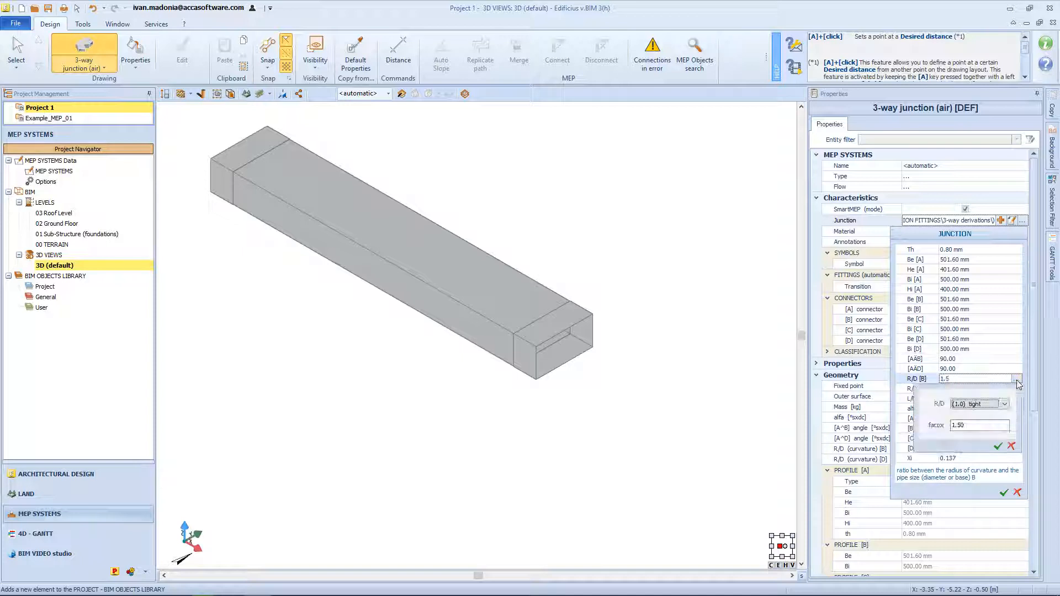
pyautogui.click(1005, 404)
pyautogui.click(979, 431)
pyautogui.click(997, 446)
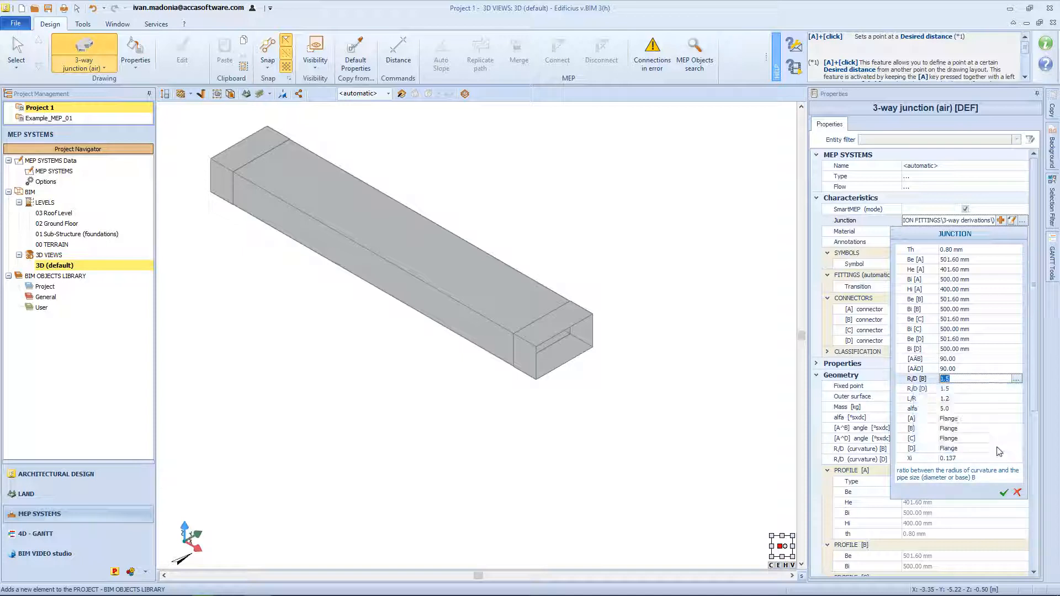
pyautogui.write('3')
# Set the 3-way junction's [A] connection type to Plain and accept the junction parameters
pyautogui.click(1007, 422)
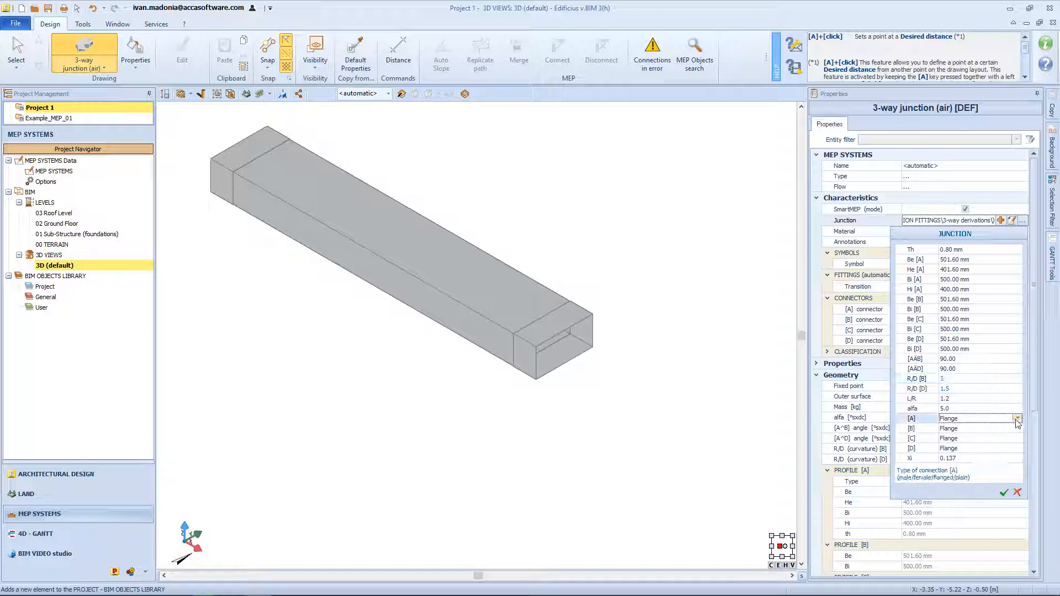
pyautogui.click(1018, 423)
pyautogui.click(966, 445)
pyautogui.click(1003, 492)
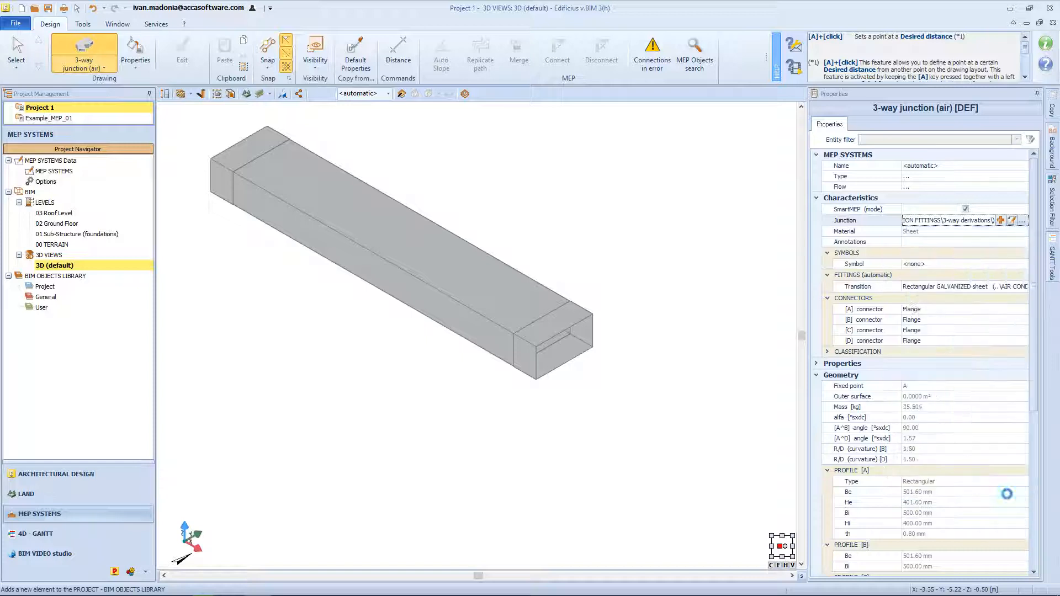
# Change the 3-way junction's insertion point to branch B and attach it to the end of the rectangular duct
pyautogui.scroll(-2, 653, 419)
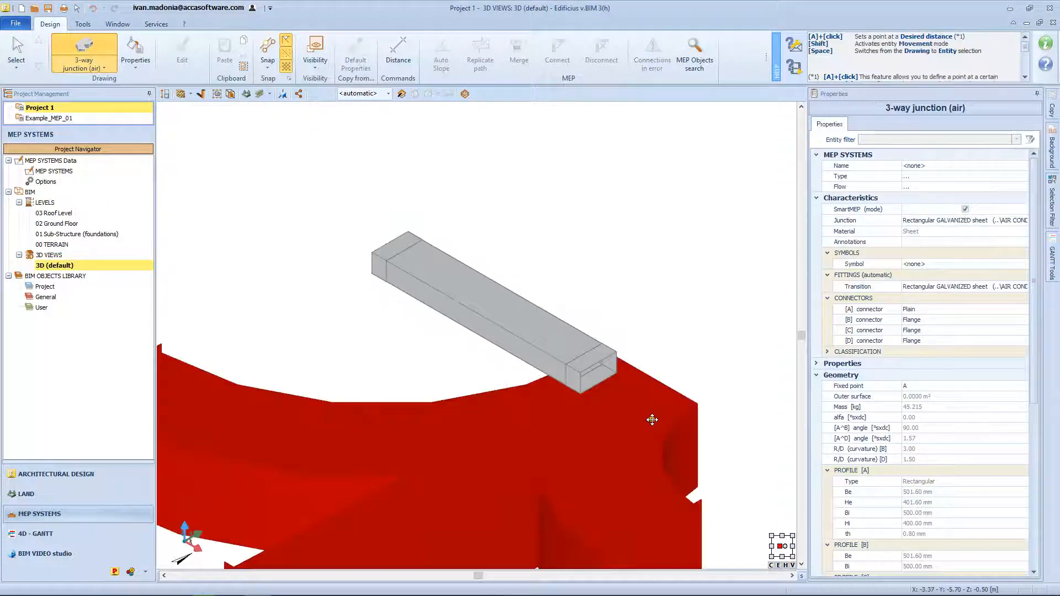
pyautogui.scroll(-3, 650, 418)
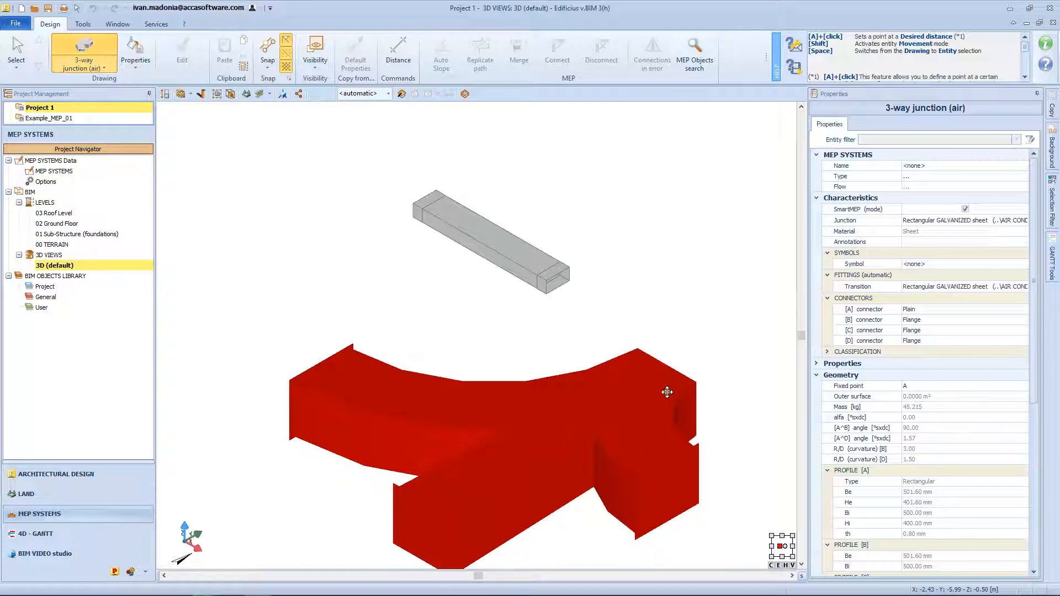
pyautogui.moveTo(630, 334); pyautogui.dragTo(525, 357, button='middle')
pyautogui.press('F5')
pyautogui.scroll(-1, 567, 321)
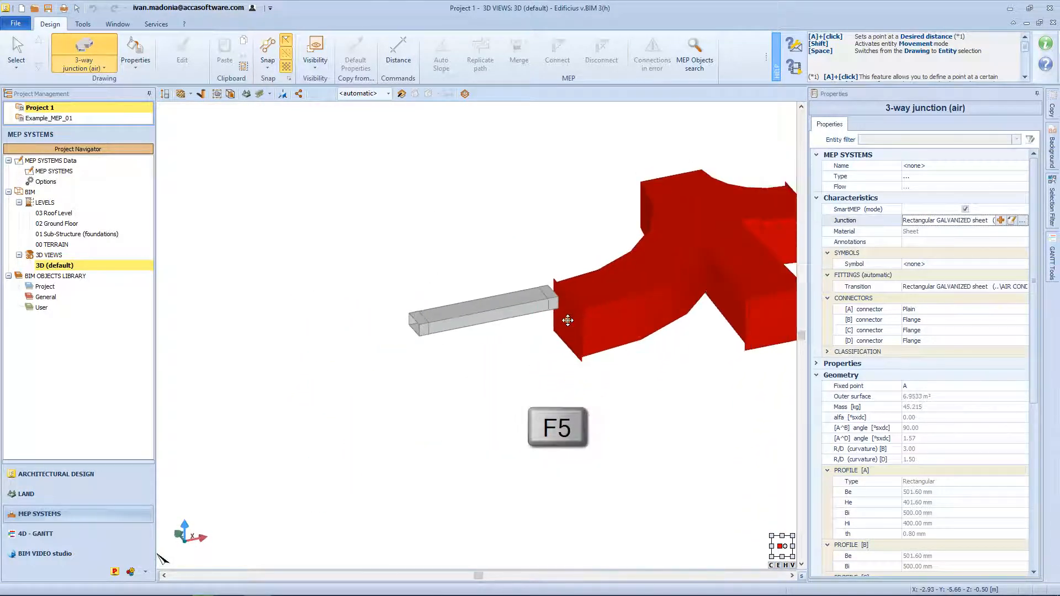
pyautogui.moveTo(590, 326); pyautogui.dragTo(537, 368, button='middle')
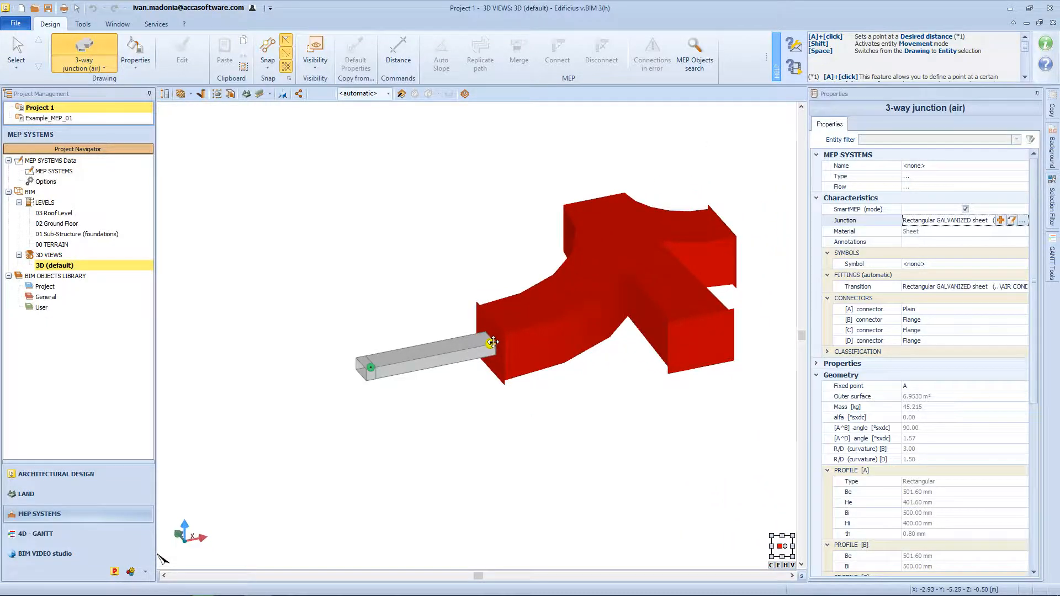
pyautogui.click(490, 343)
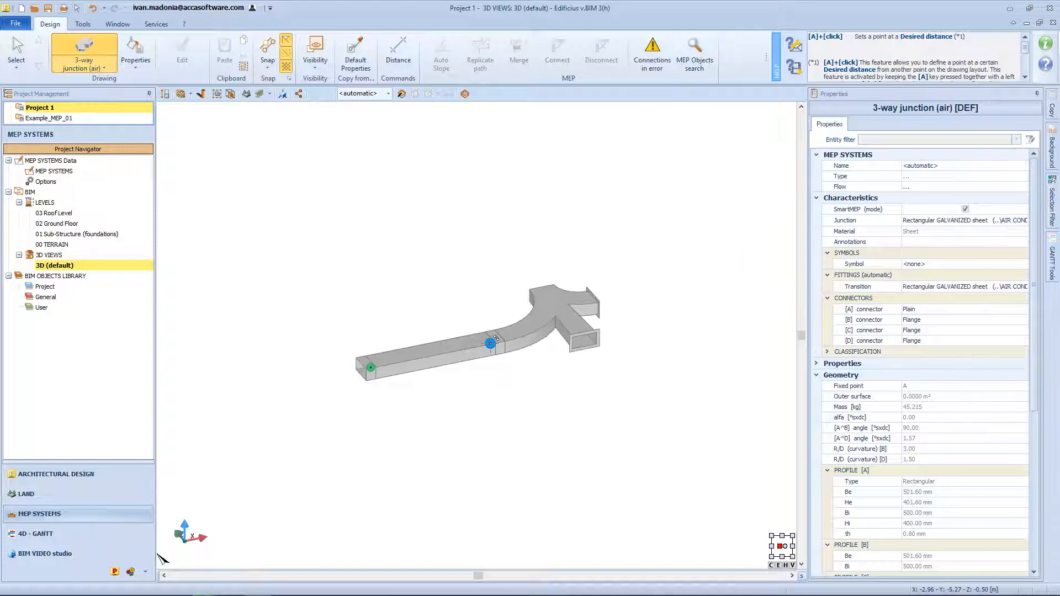
pyautogui.scroll(3, 490, 344)
pyautogui.keyDown('shift'); pyautogui.moveTo(530, 392); pyautogui.dragTo(510, 403, button='middle'); pyautogui.keyUp('shift')
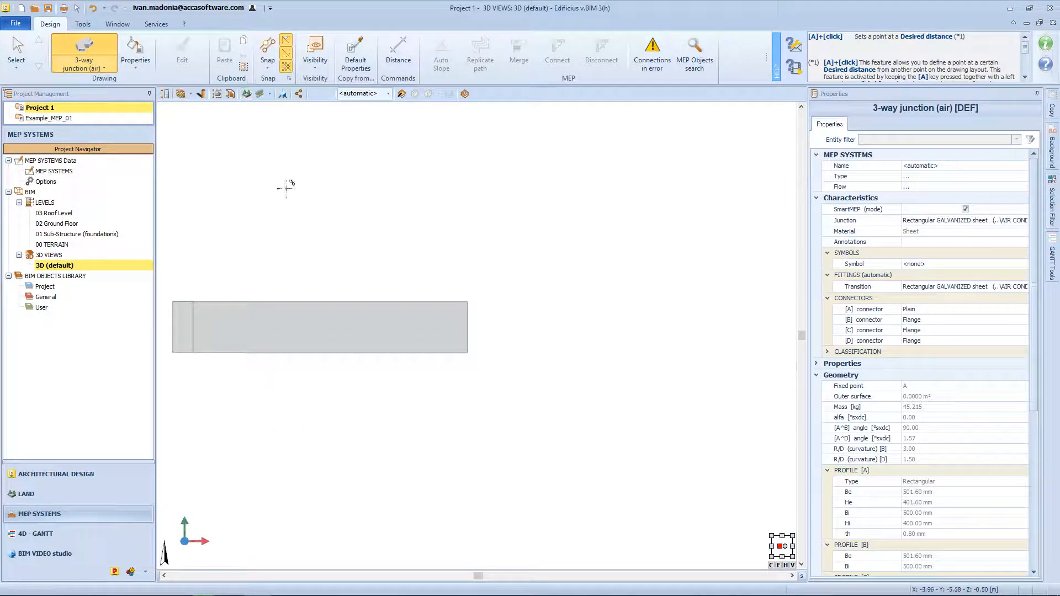
# Attach a rectangular galvanized sheet Y-junction fitting (air) to the end of the rectangular duct
pyautogui.click(86, 66)
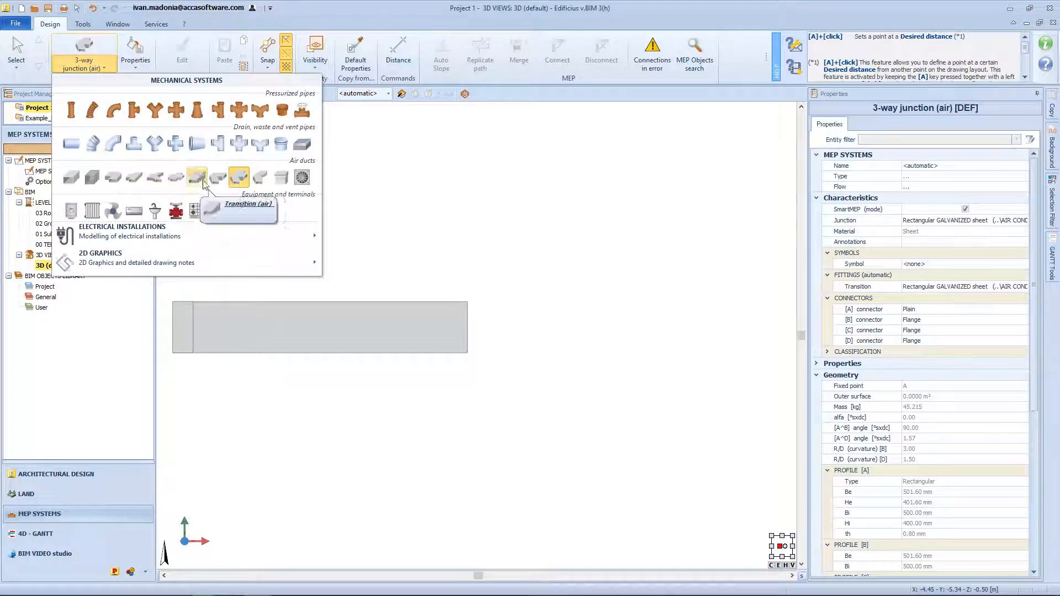
pyautogui.click(155, 178)
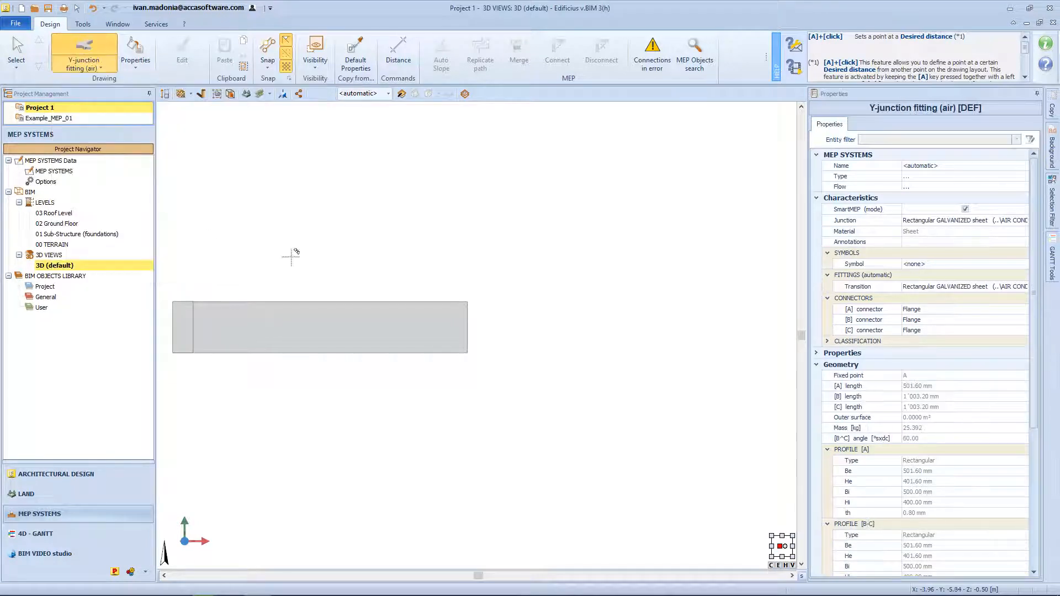
pyautogui.moveTo(495, 291); pyautogui.dragTo(508, 260, button='middle')
pyautogui.click(468, 246)
pyautogui.click(462, 247)
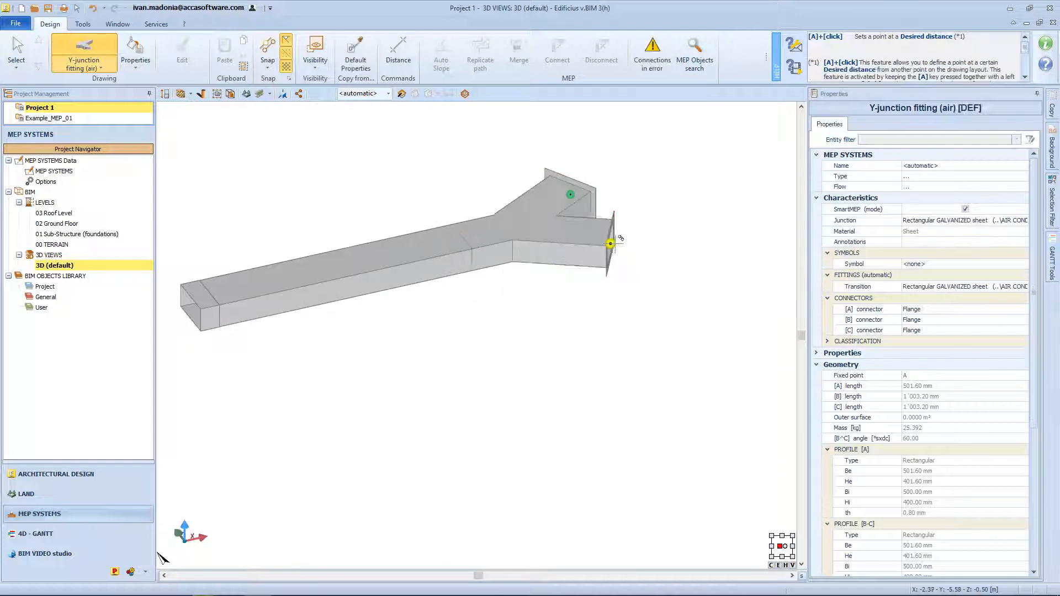
pyautogui.moveTo(611, 243); pyautogui.dragTo(580, 248, button='middle')
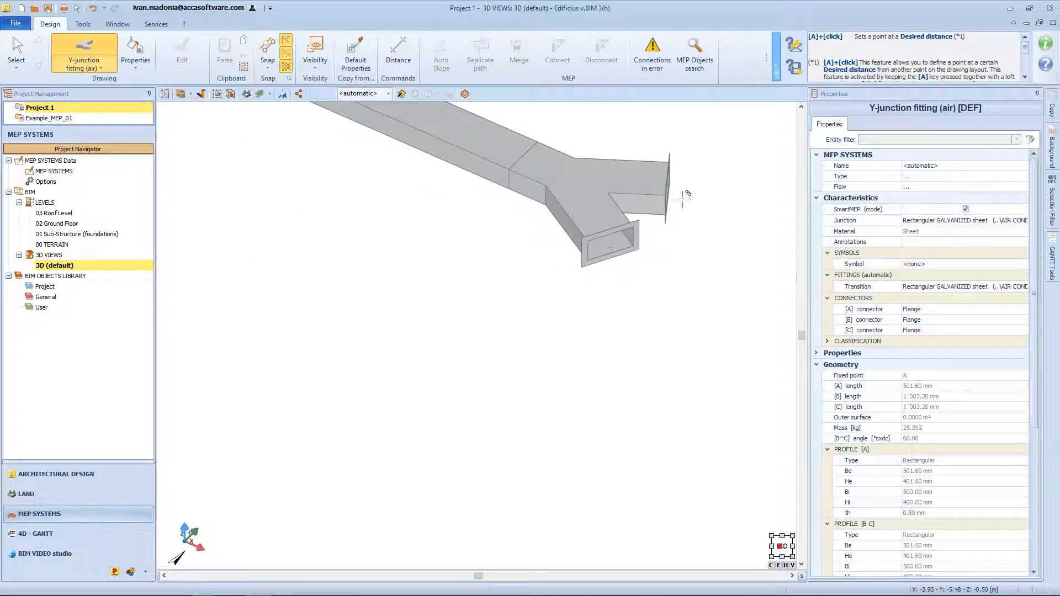
pyautogui.scroll(4, 505, 142)
pyautogui.moveTo(506, 143); pyautogui.dragTo(456, 270, button='middle')
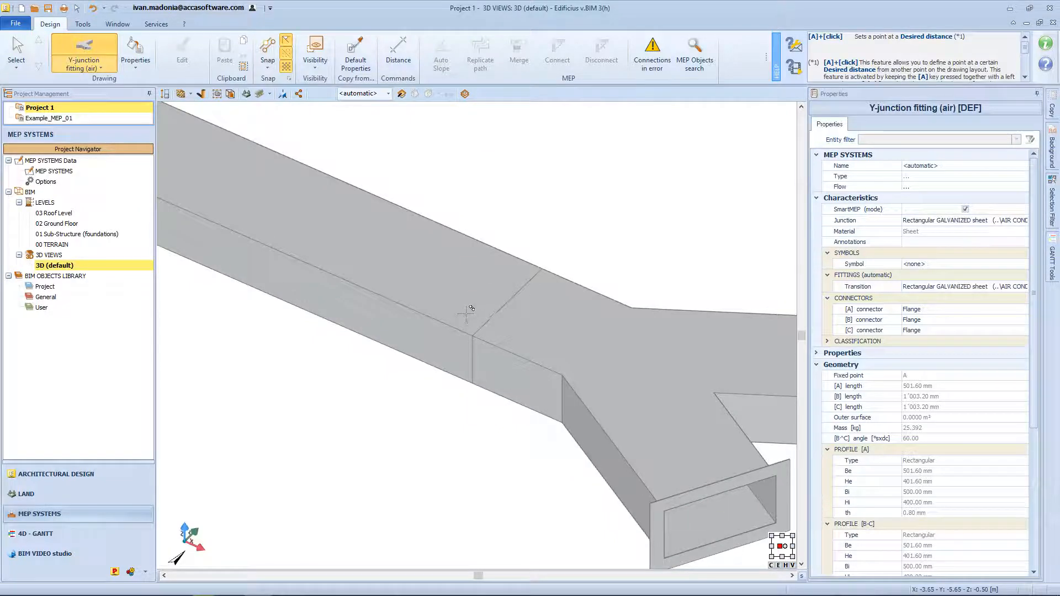
pyautogui.press('Escape')
# Select the 3-way junction and examine its geometry, profile dimensions and the connection types offered for its [A], [B] and [C] connectors
pyautogui.click(494, 343)
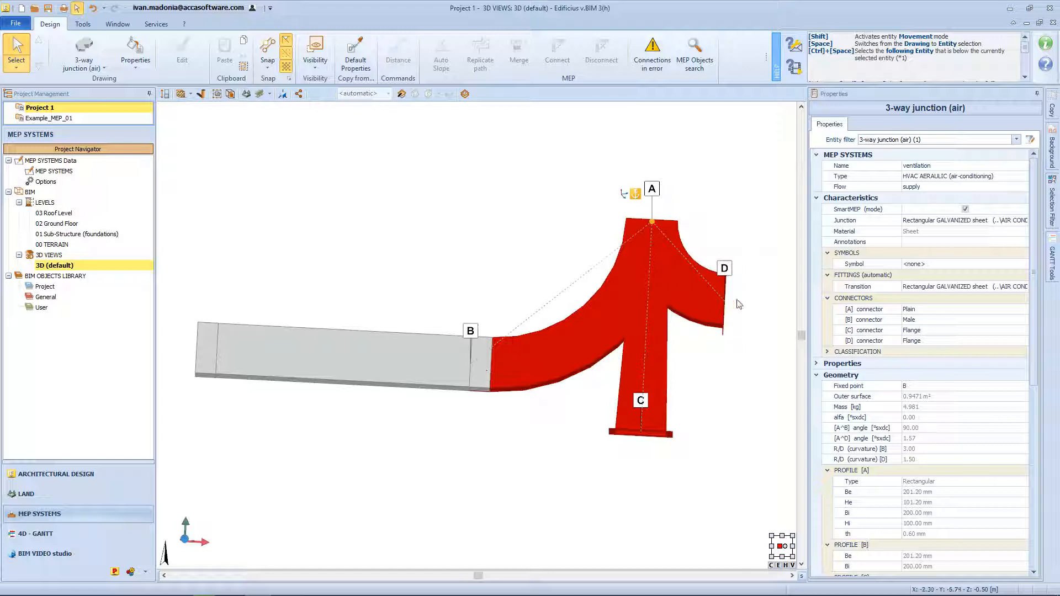
pyautogui.scroll(-5, 875, 381)
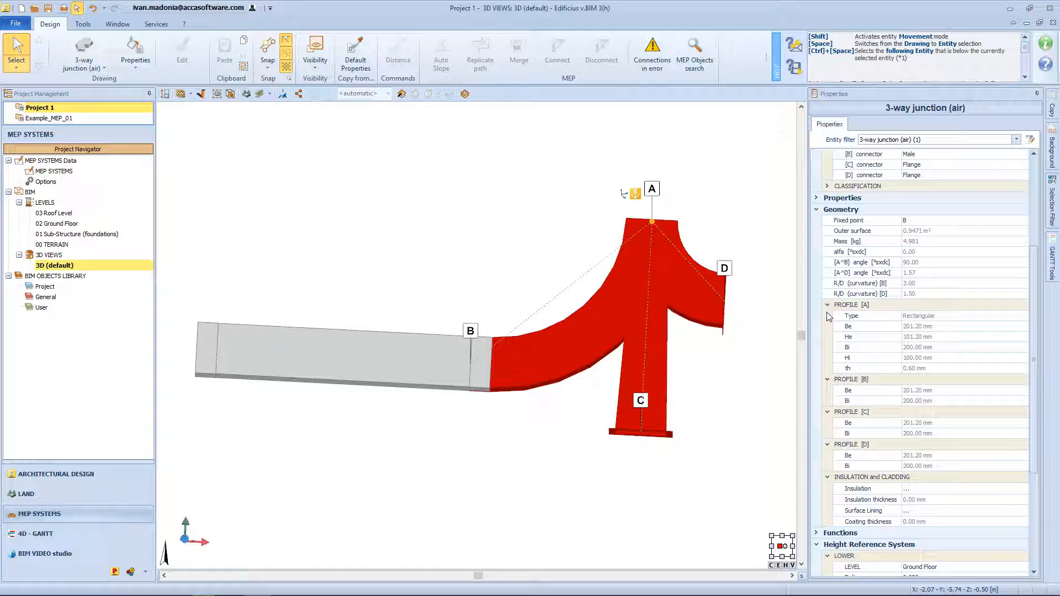
pyautogui.scroll(5, 828, 316)
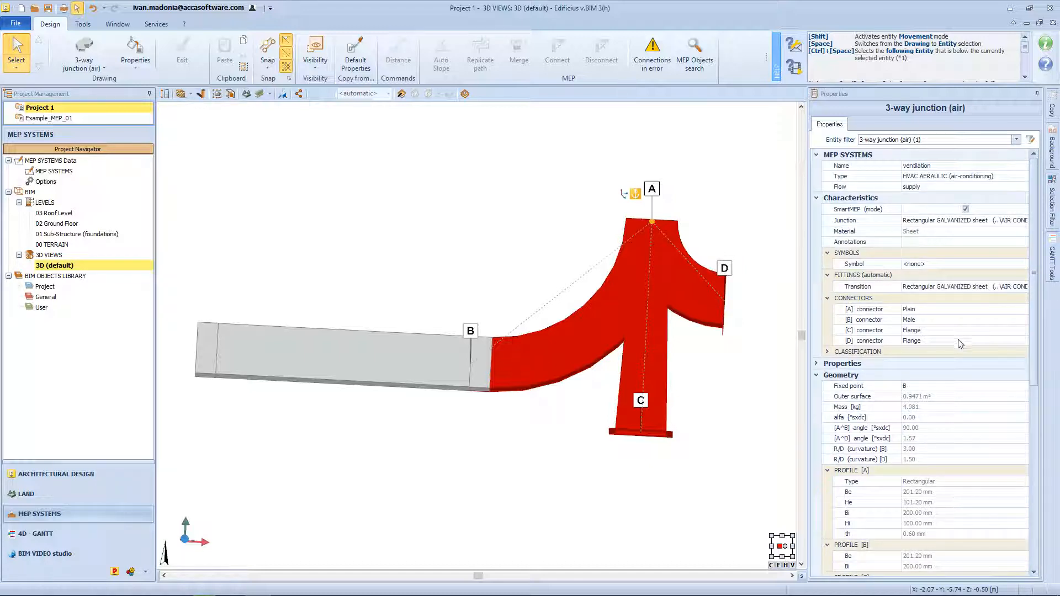
pyautogui.click(1022, 312)
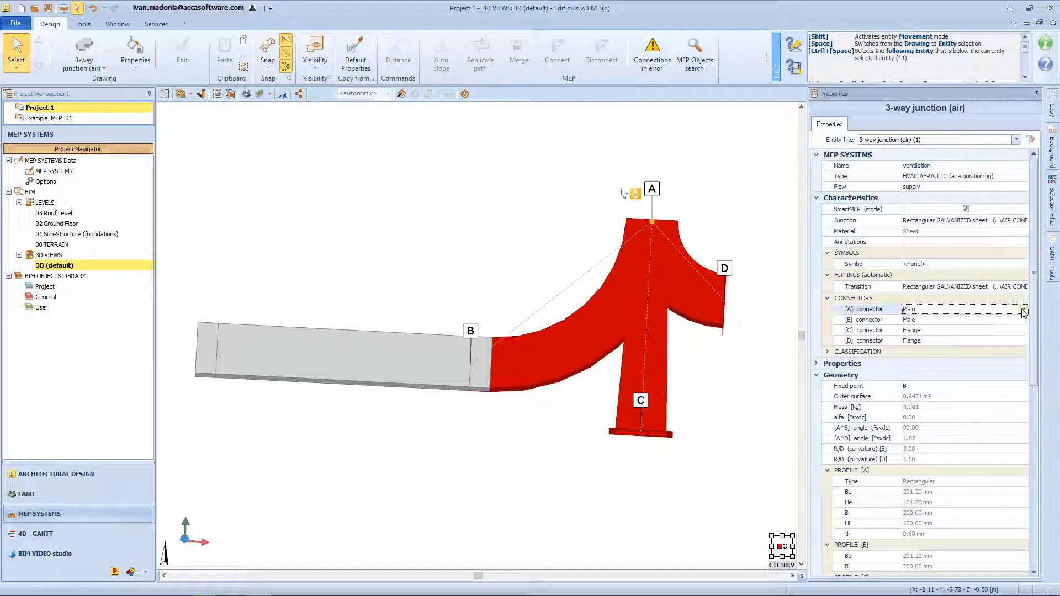
pyautogui.click(1022, 311)
pyautogui.click(1012, 331)
pyautogui.click(1022, 330)
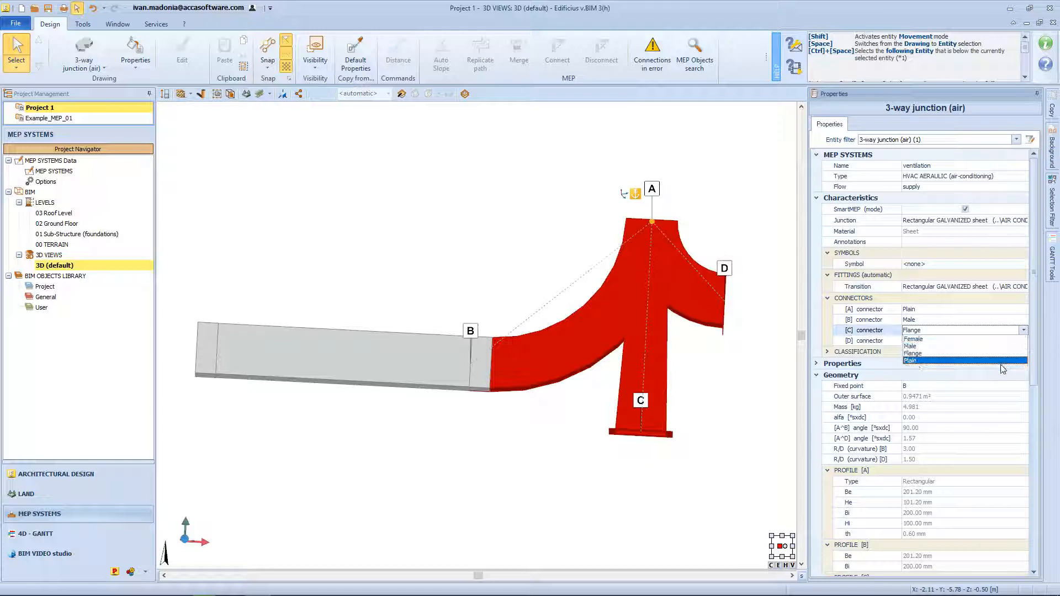
pyautogui.click(1013, 327)
pyautogui.click(1022, 320)
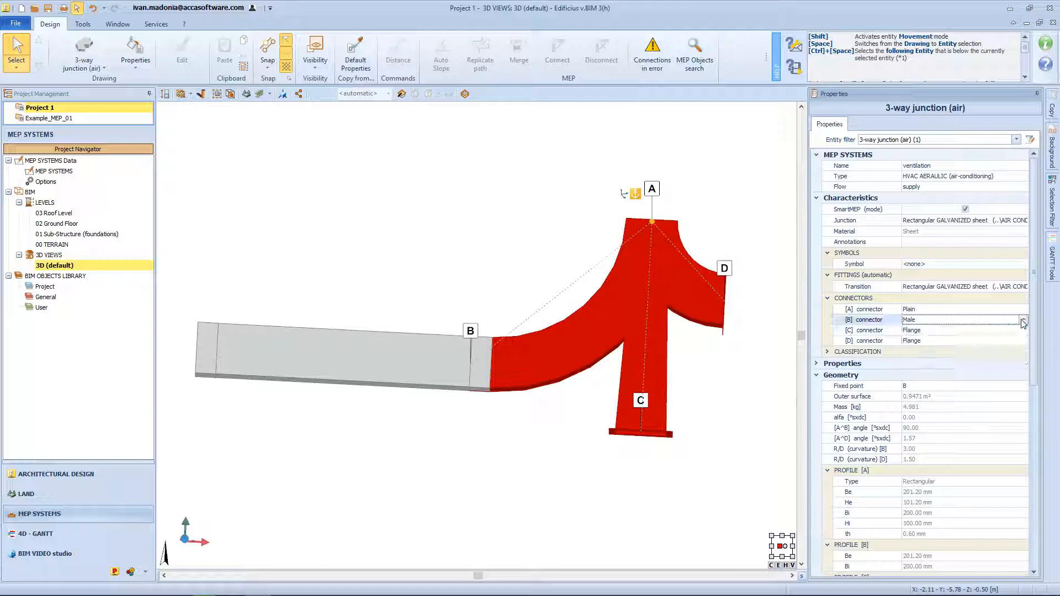
pyautogui.click(1023, 320)
pyautogui.click(986, 335)
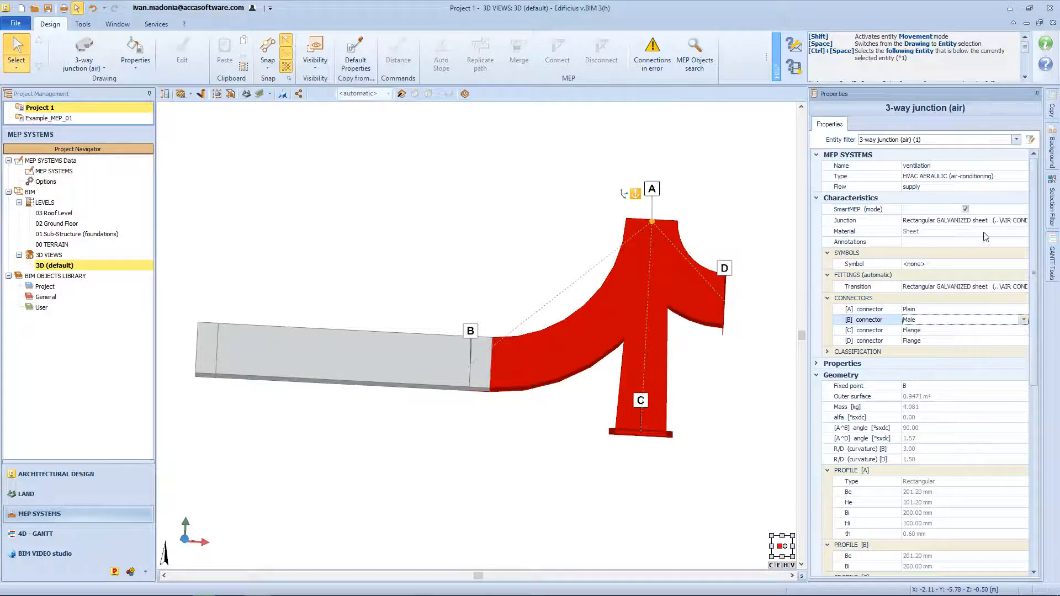
# Turn SmartMEP mode off for the 3-way junction, check whether its connector fields can be edited, and turn the mode back on
pyautogui.click(966, 210)
pyautogui.click(935, 321)
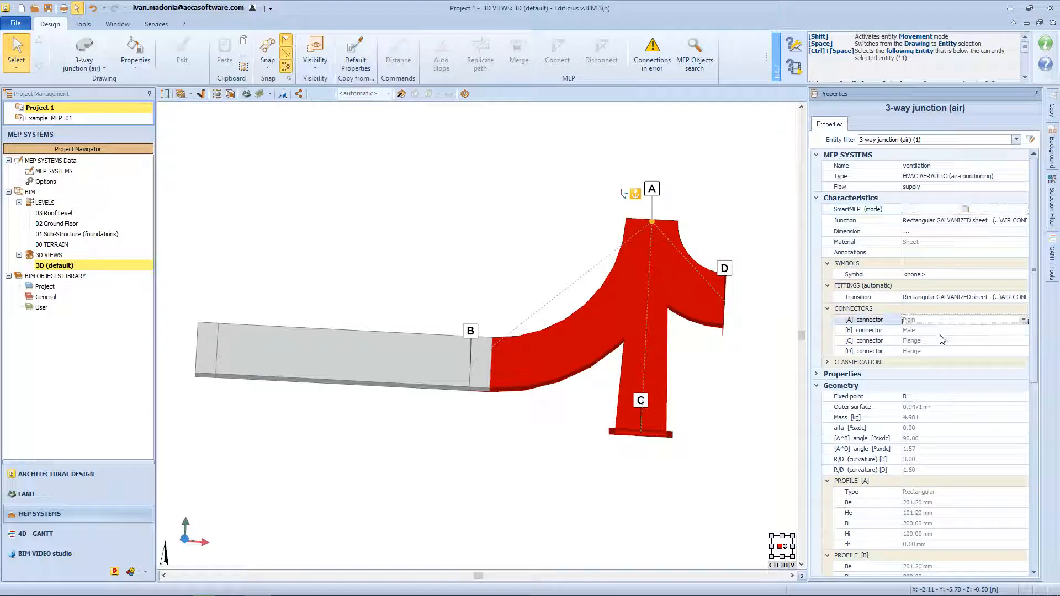
pyautogui.click(943, 340)
pyautogui.click(980, 351)
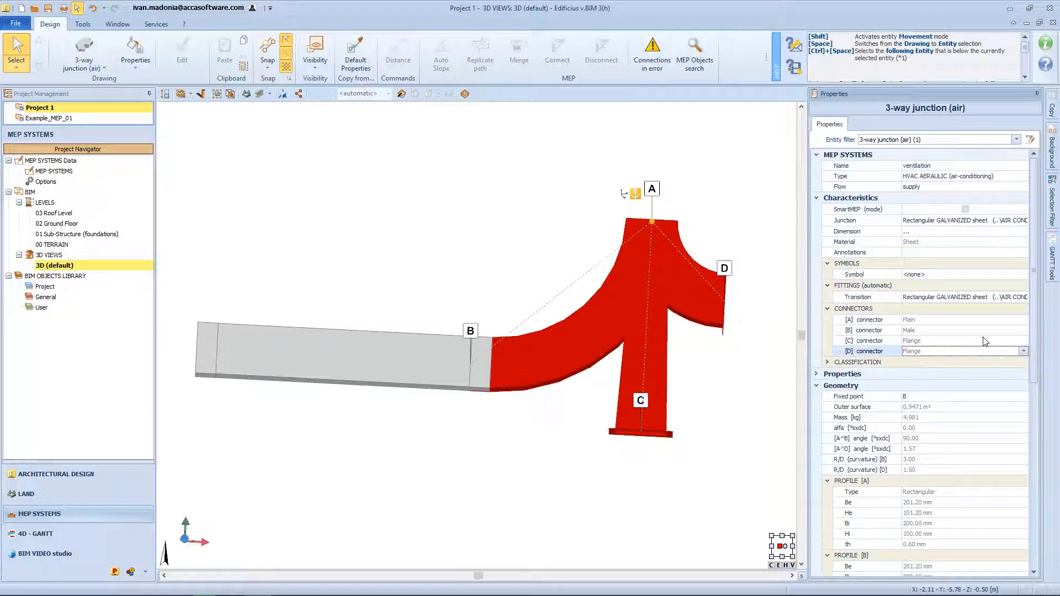
pyautogui.click(965, 210)
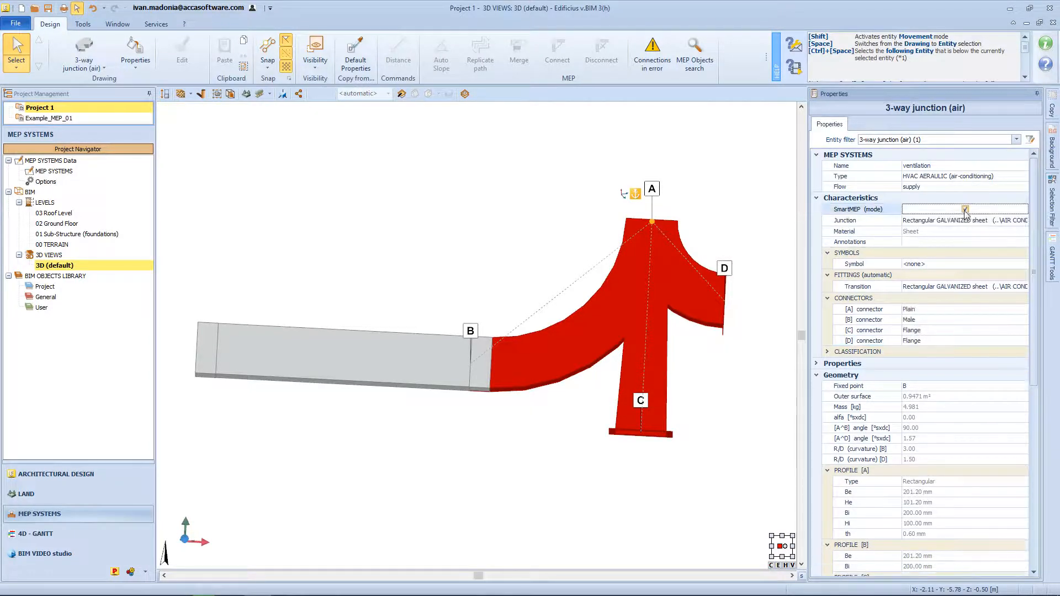
# Set the 3-way junction's [B] connector to Flange
pyautogui.click(944, 322)
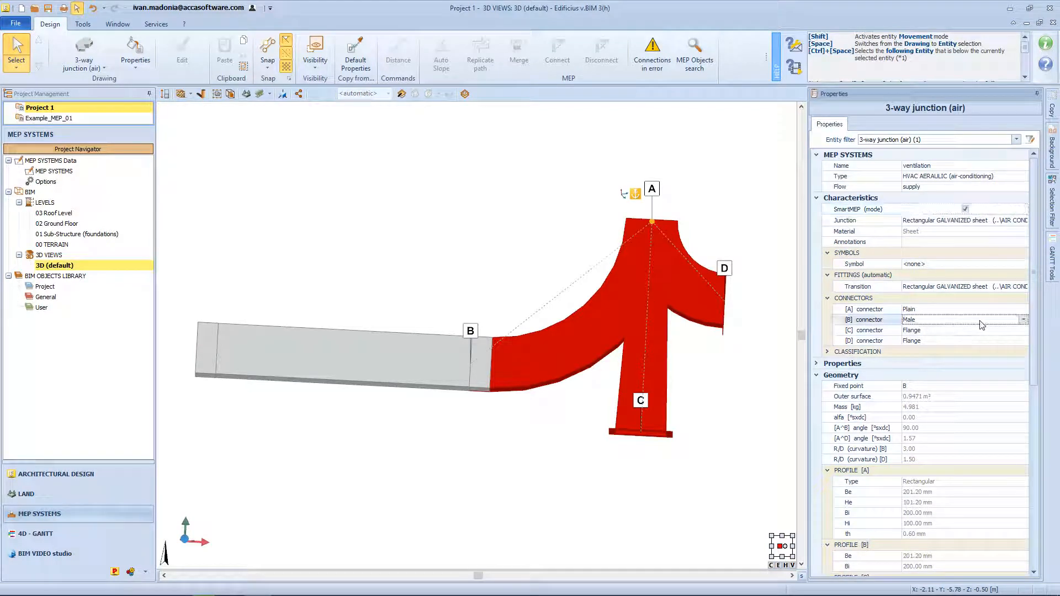
pyautogui.click(1024, 320)
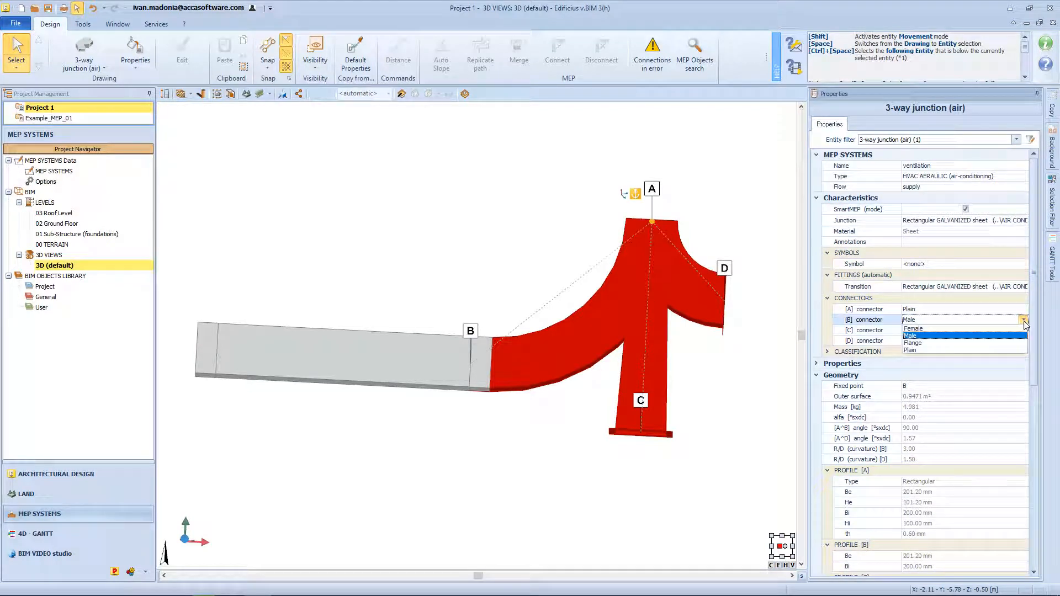
pyautogui.click(925, 344)
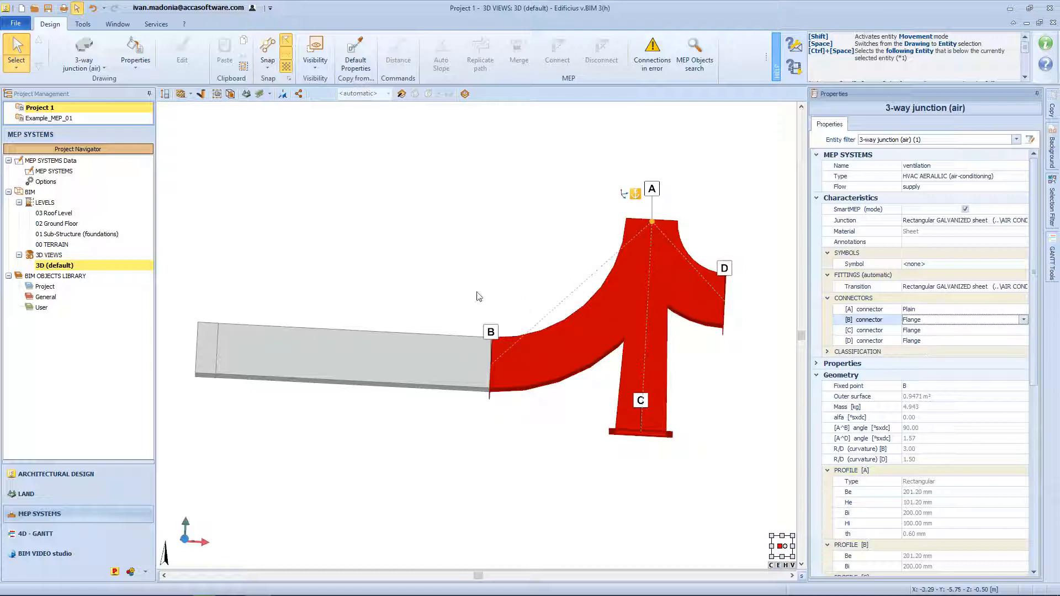
# Set the rectangular duct's [B] connector to Plain and select the adjoining 3-way junction to check its matching connector
pyautogui.click(412, 363)
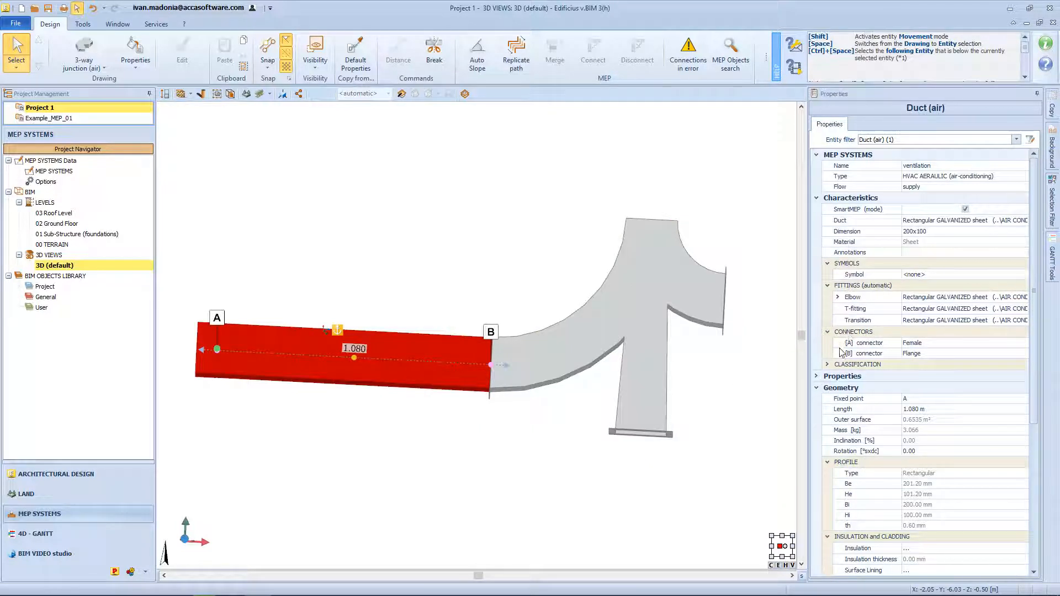
pyautogui.click(1021, 356)
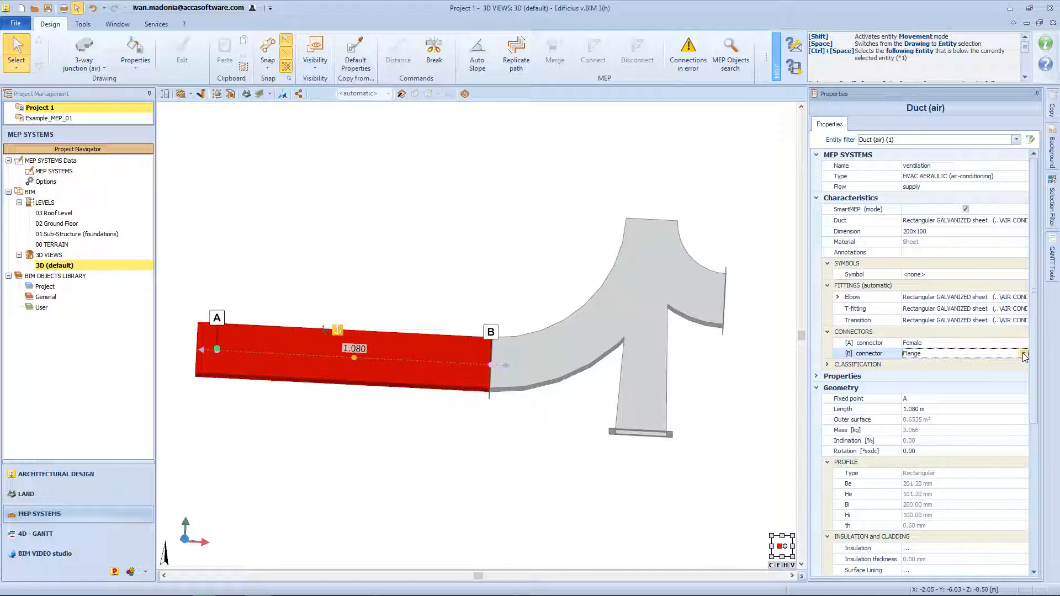
pyautogui.click(1022, 354)
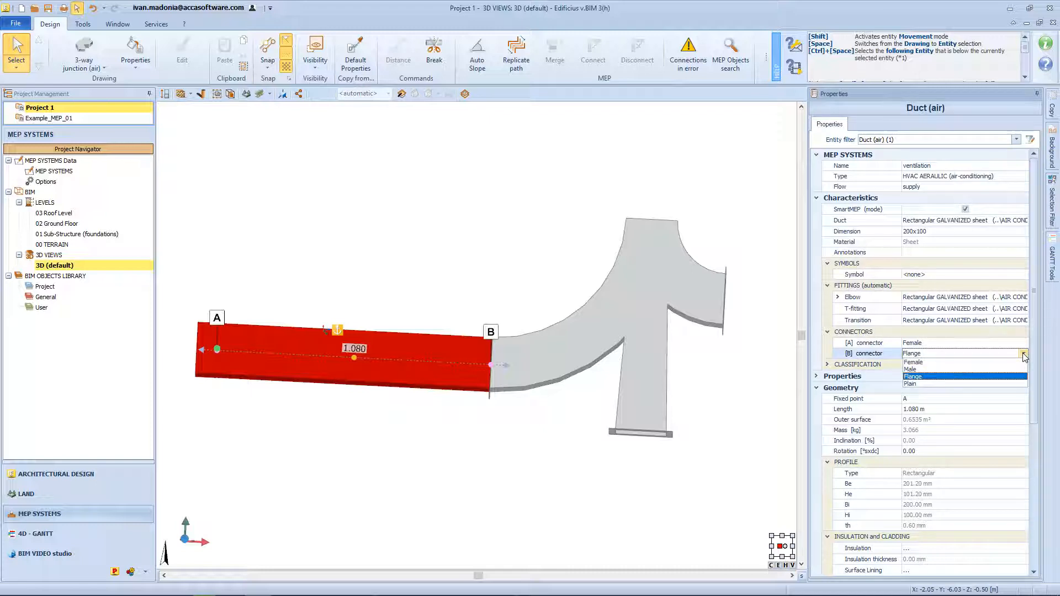
pyautogui.click(932, 383)
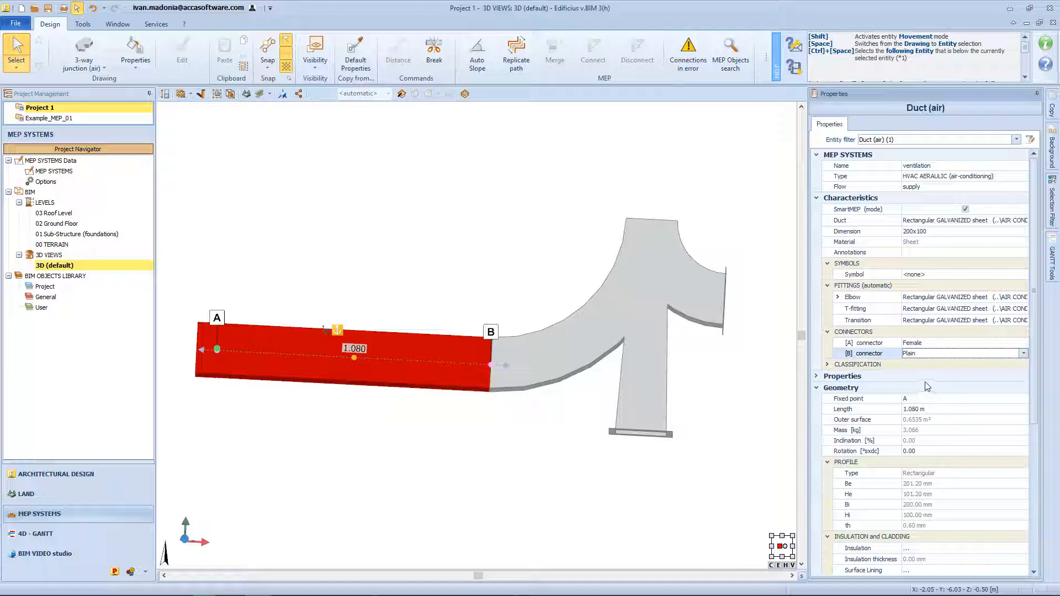
pyautogui.click(655, 358)
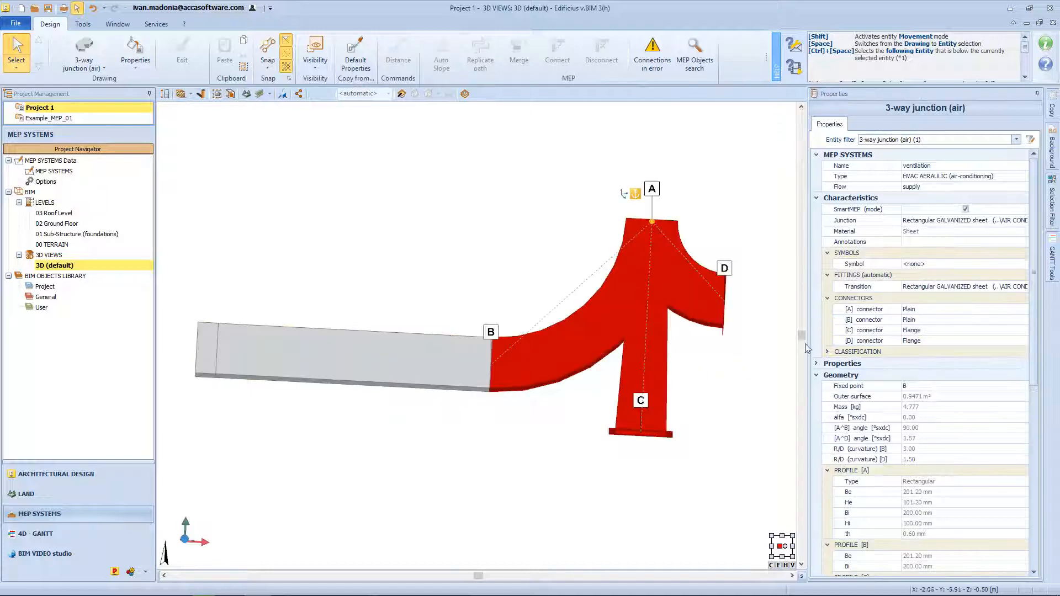